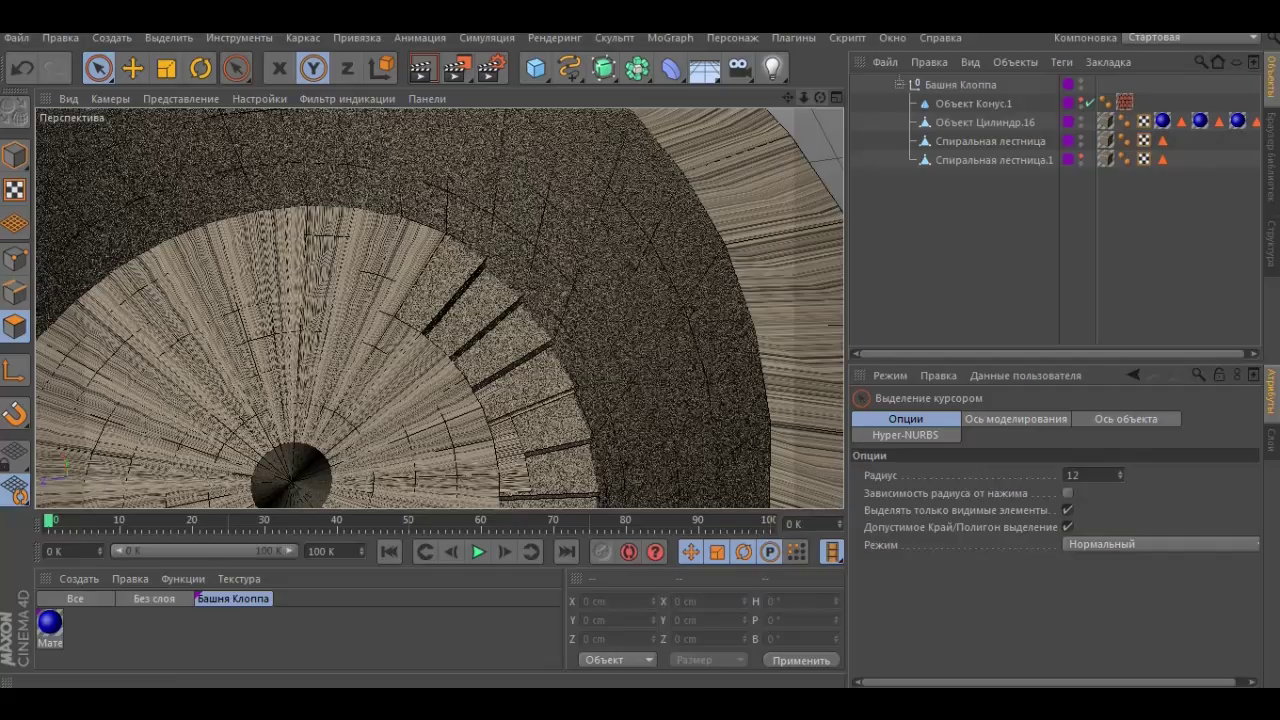
- On Цилиндр.16, paint-select floor-disc polygons around the central hole with Live Selection
middle_click_drag(377, 505, 485, 390, "alt")
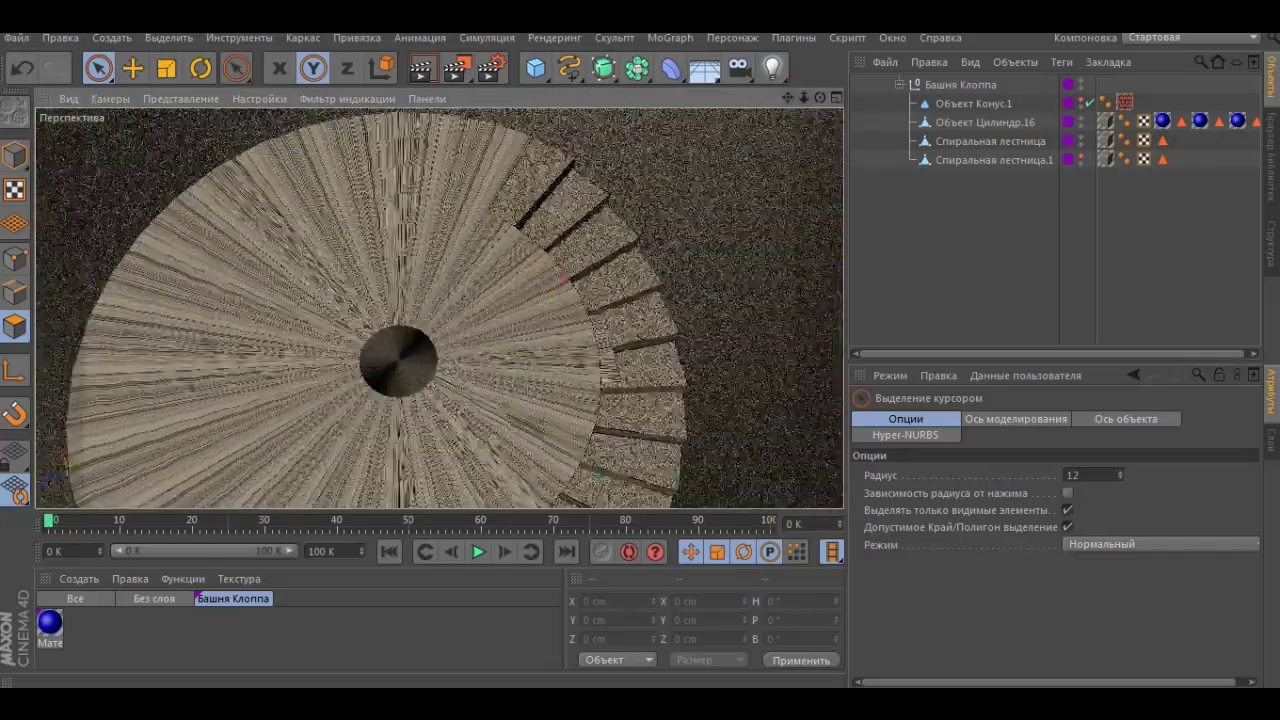
left_click_drag(485, 390, 437, 305, "alt")
left_click(540, 300)
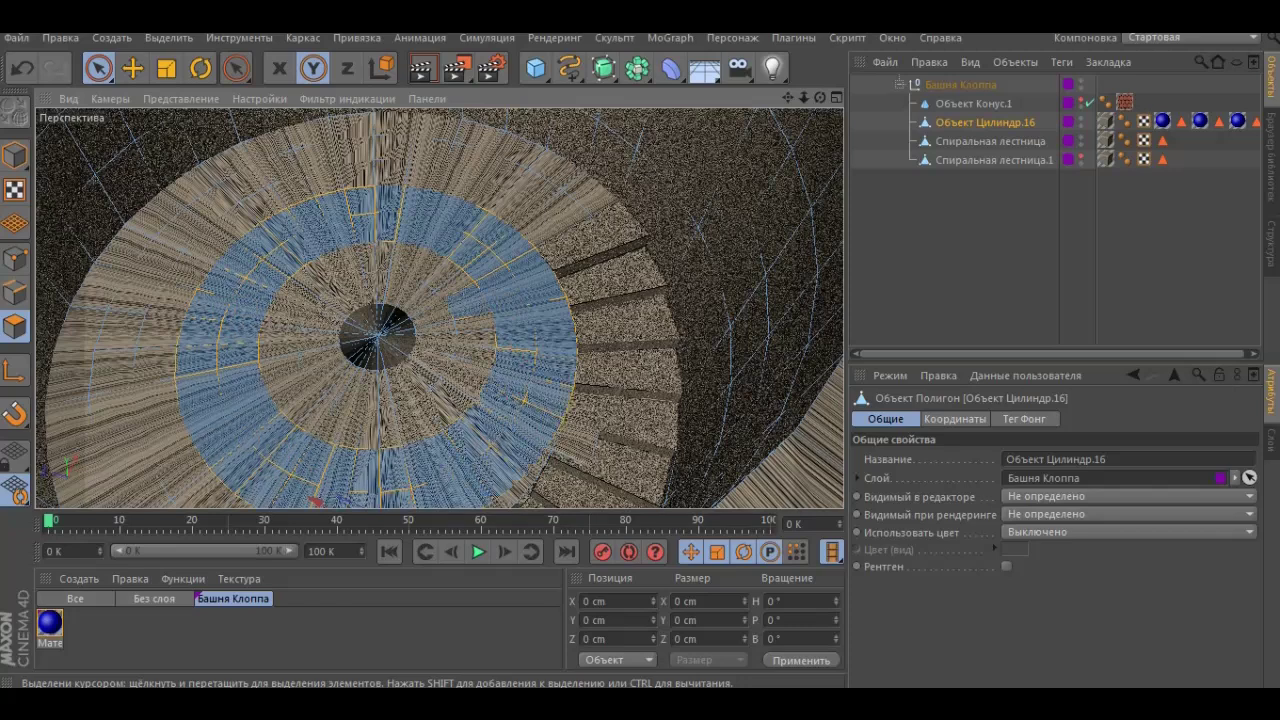
- Undo the last two polygon selection steps on the floor disc
left_click_drag(380, 330, 362, 255, "alt")
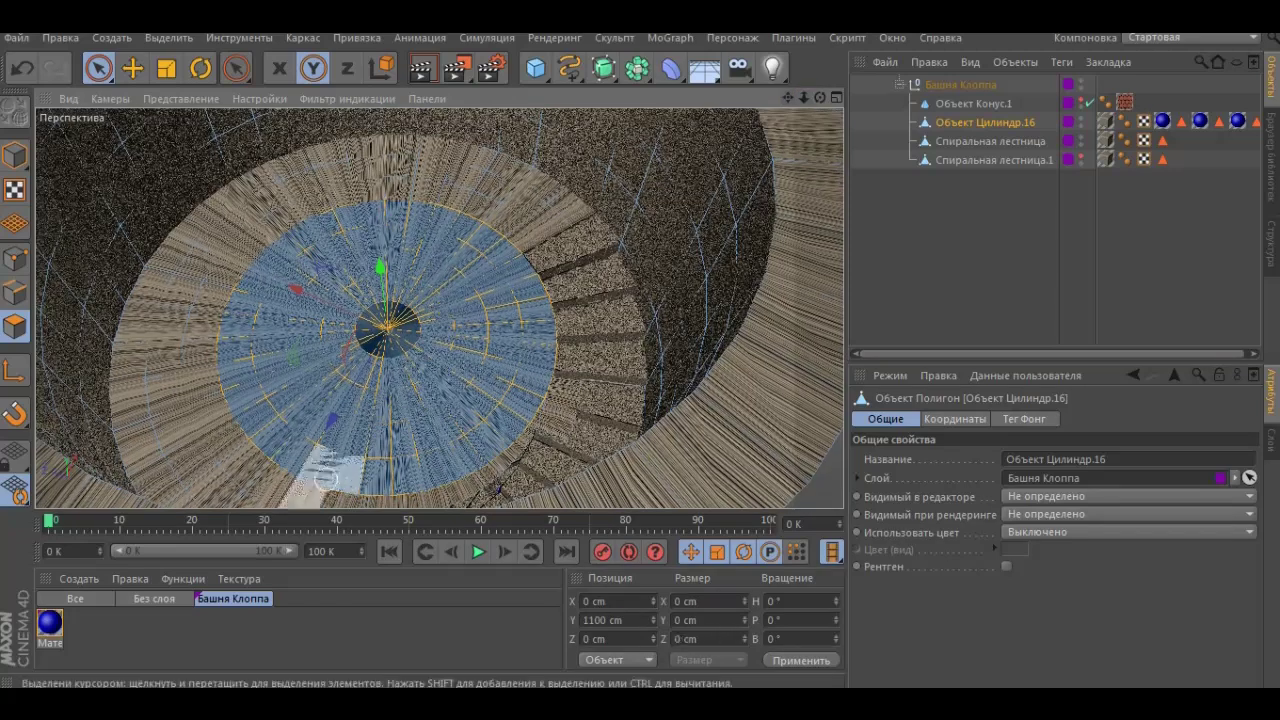
left_click(22, 68)
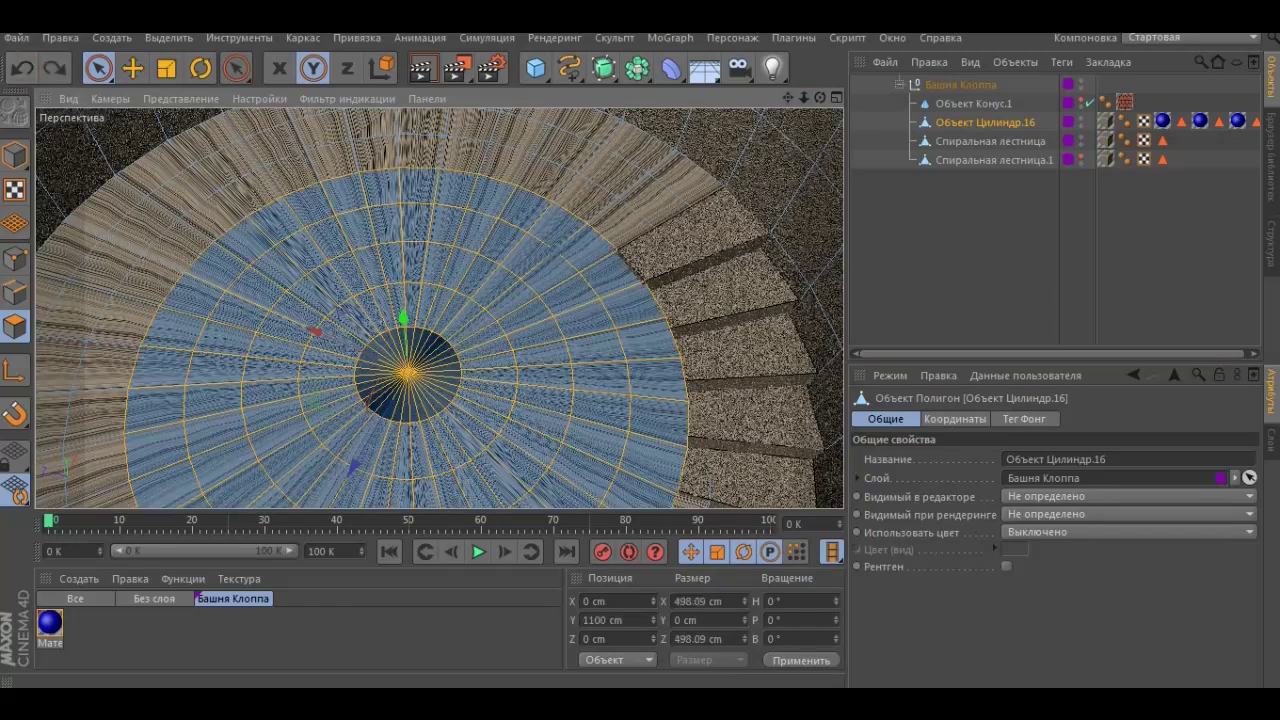
left_click(22, 68)
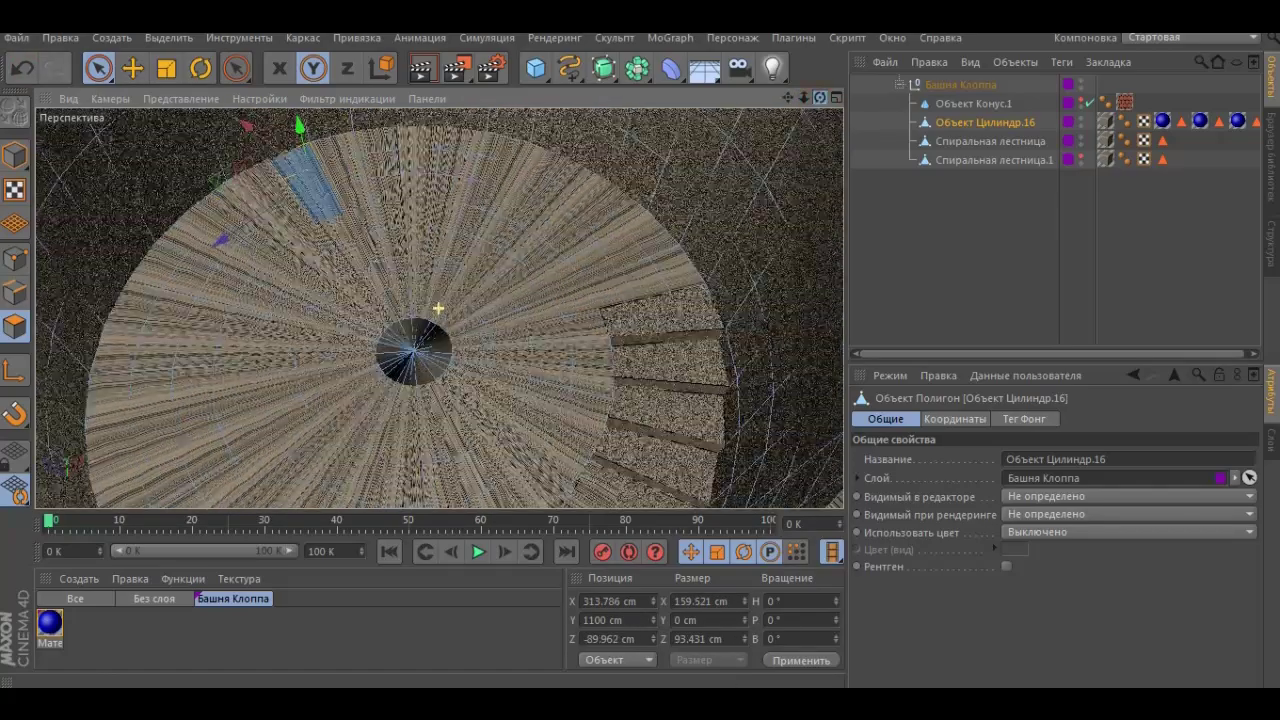
- Extrude the selected floor polygon with Offset -300 cm and Subdivision 2
left_click_drag(820, 97, 800, 100)
left_click(236, 67)
left_click(300, 128)
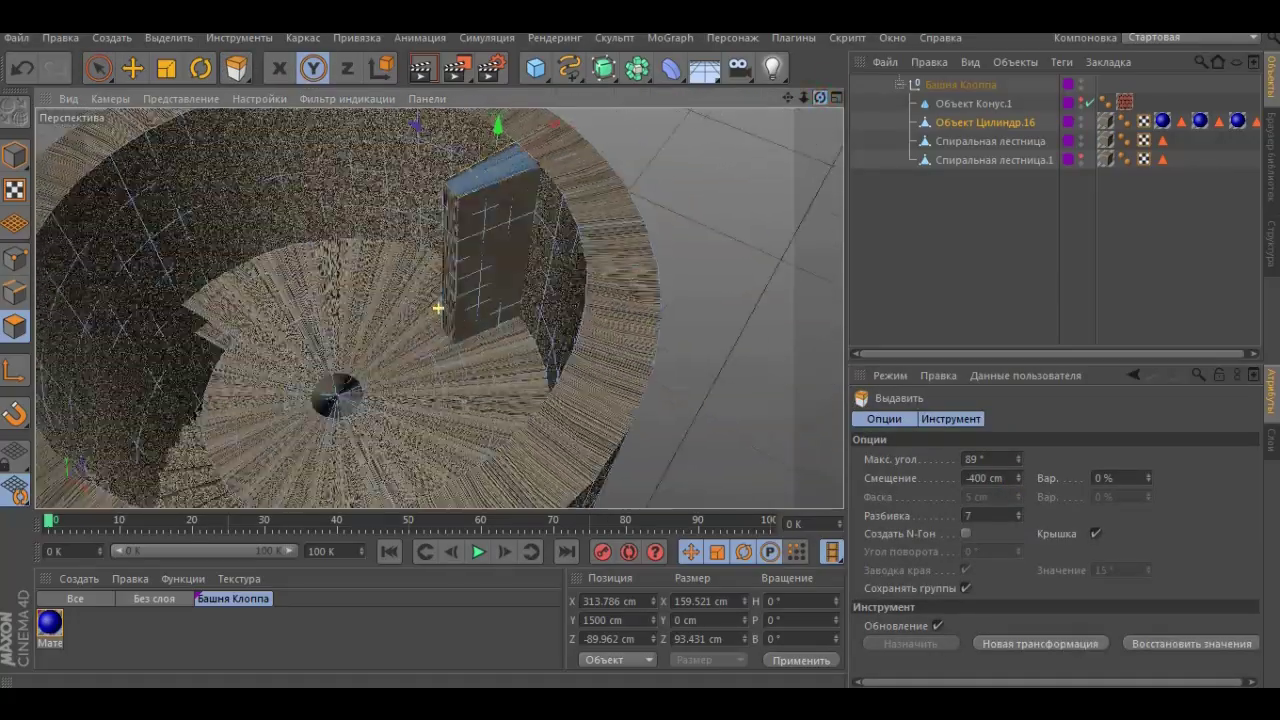
left_click(972, 478)
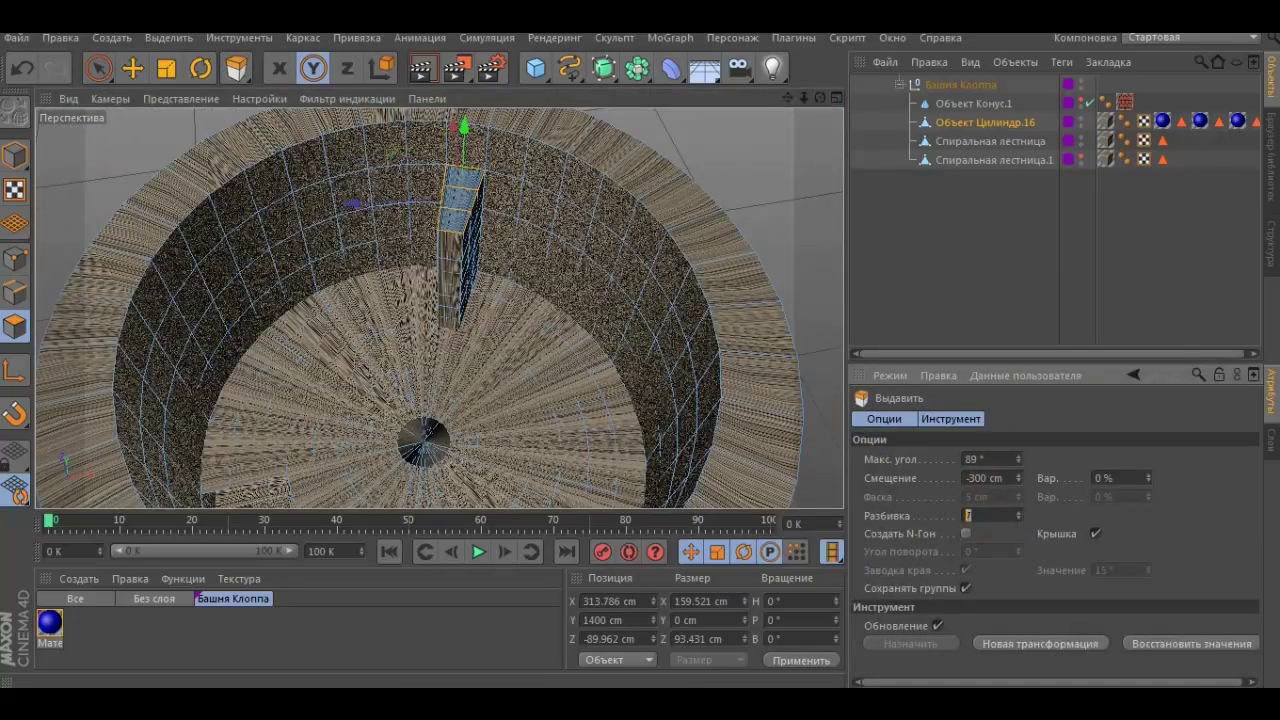
type("2")
left_click_drag(820, 97, 800, 100)
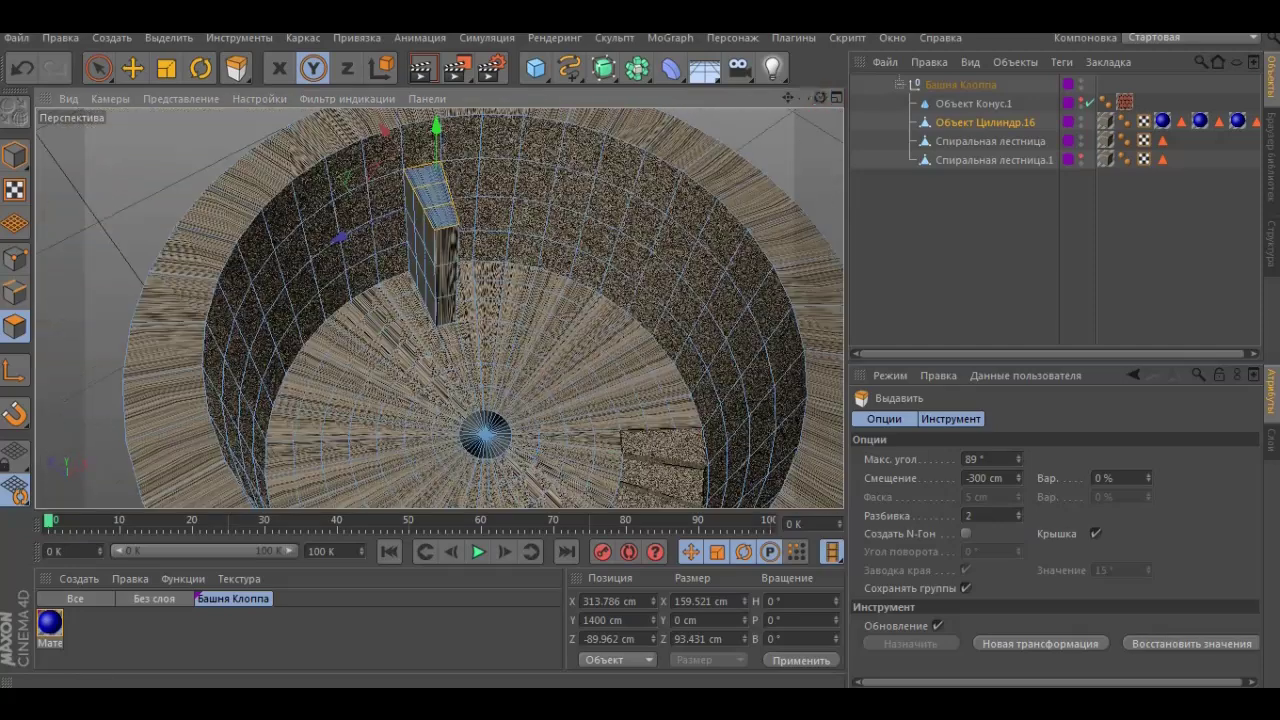
key("space")
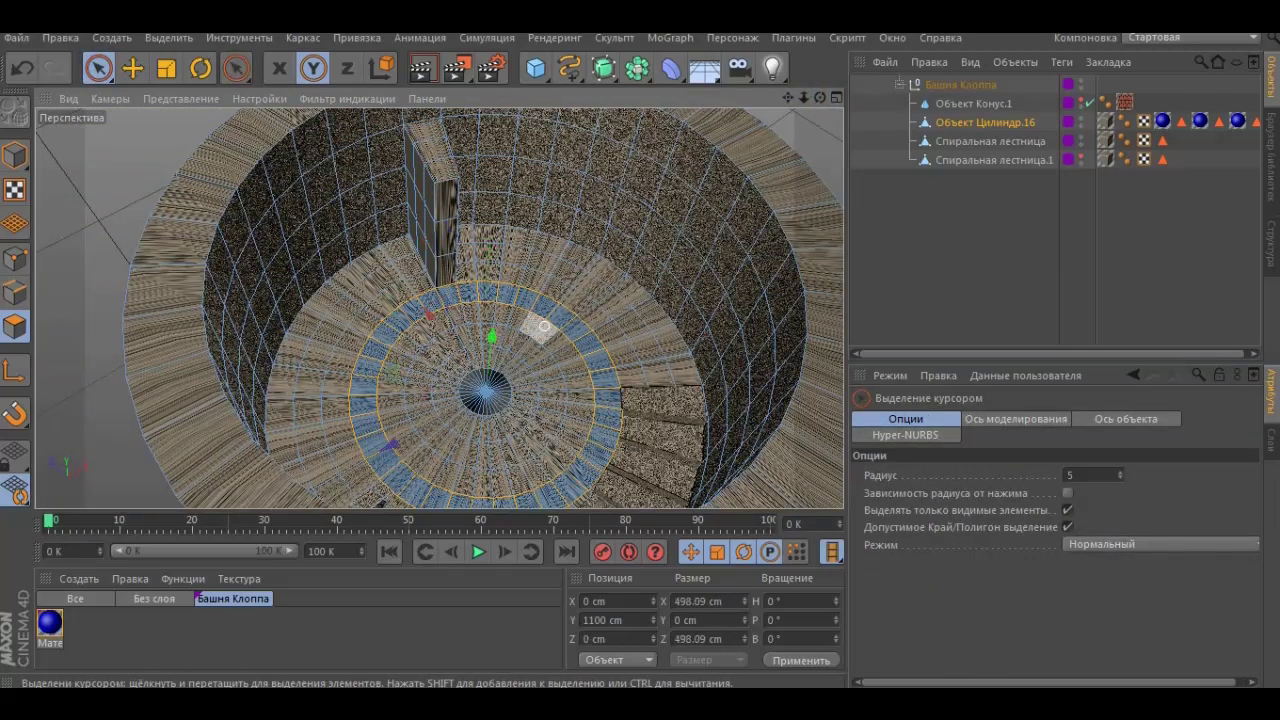
- Extrude the selected ring 300 cm into a wall around the central hole
key("space")
left_click(910, 643)
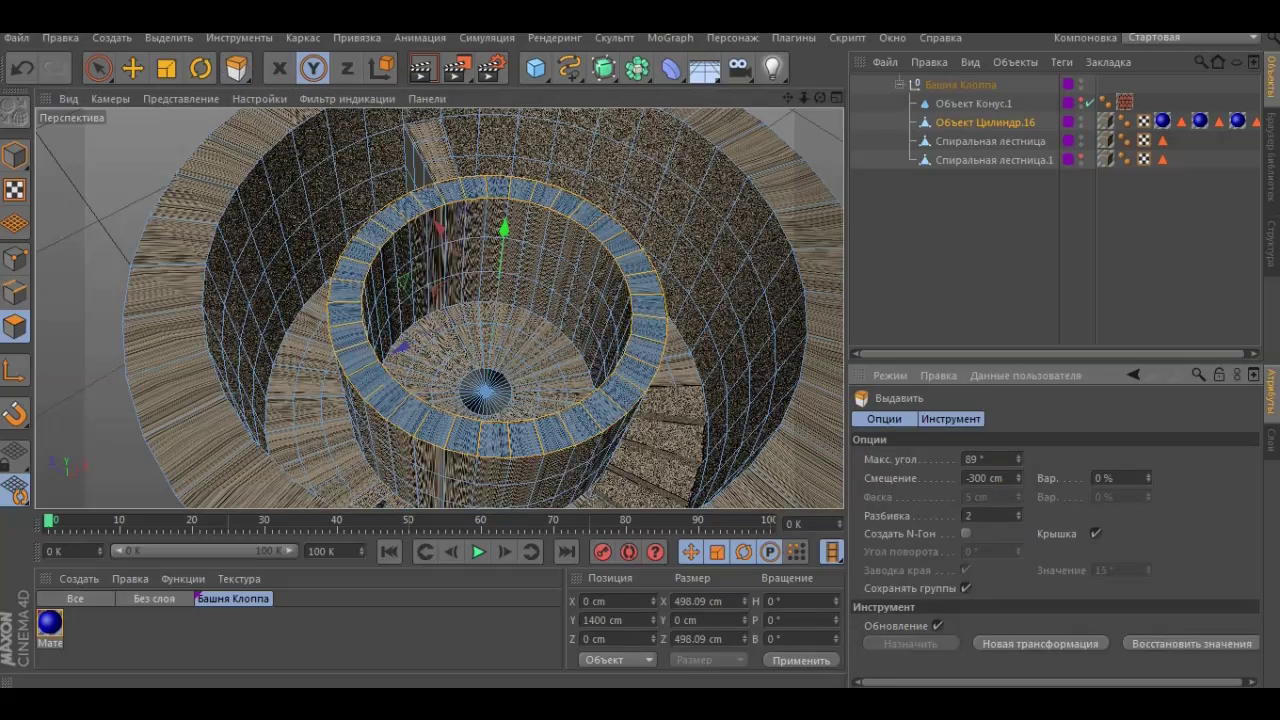
left_click_drag(470, 330, 438, 309, "alt")
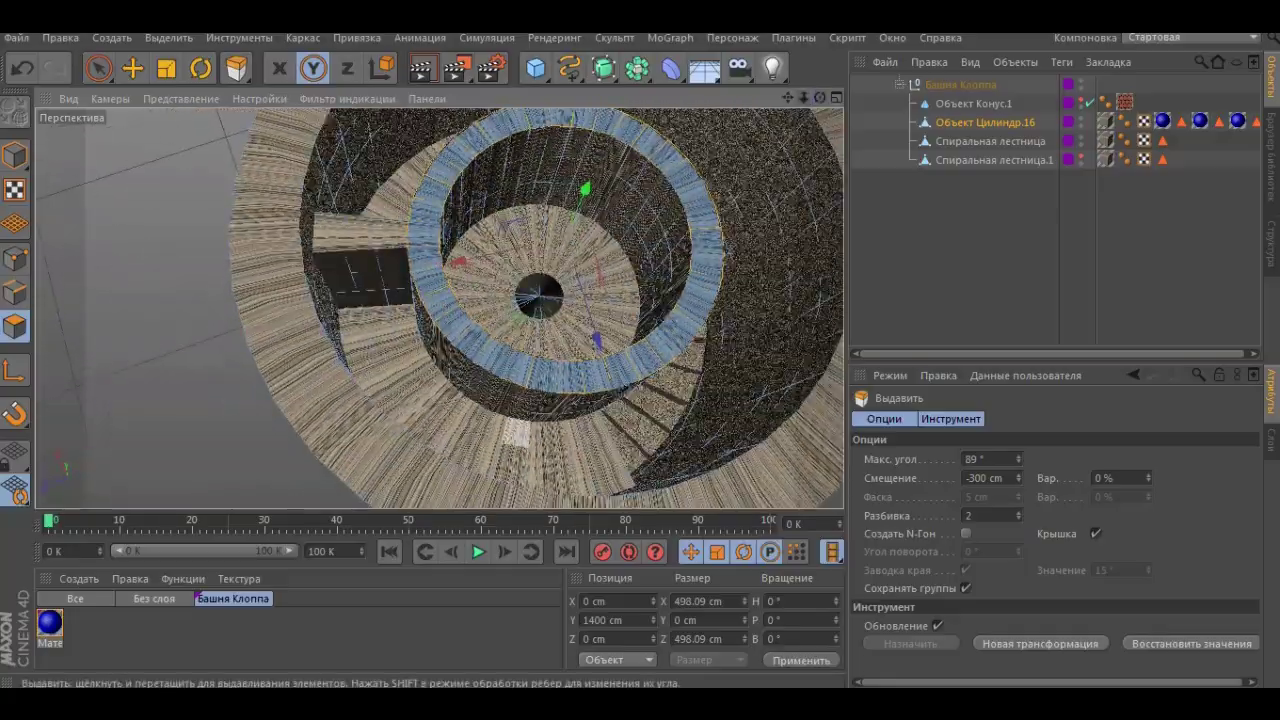
left_click_drag(438, 309, 426, 372, "alt")
- Select a patch of polygons on the tower's left side
key("space")
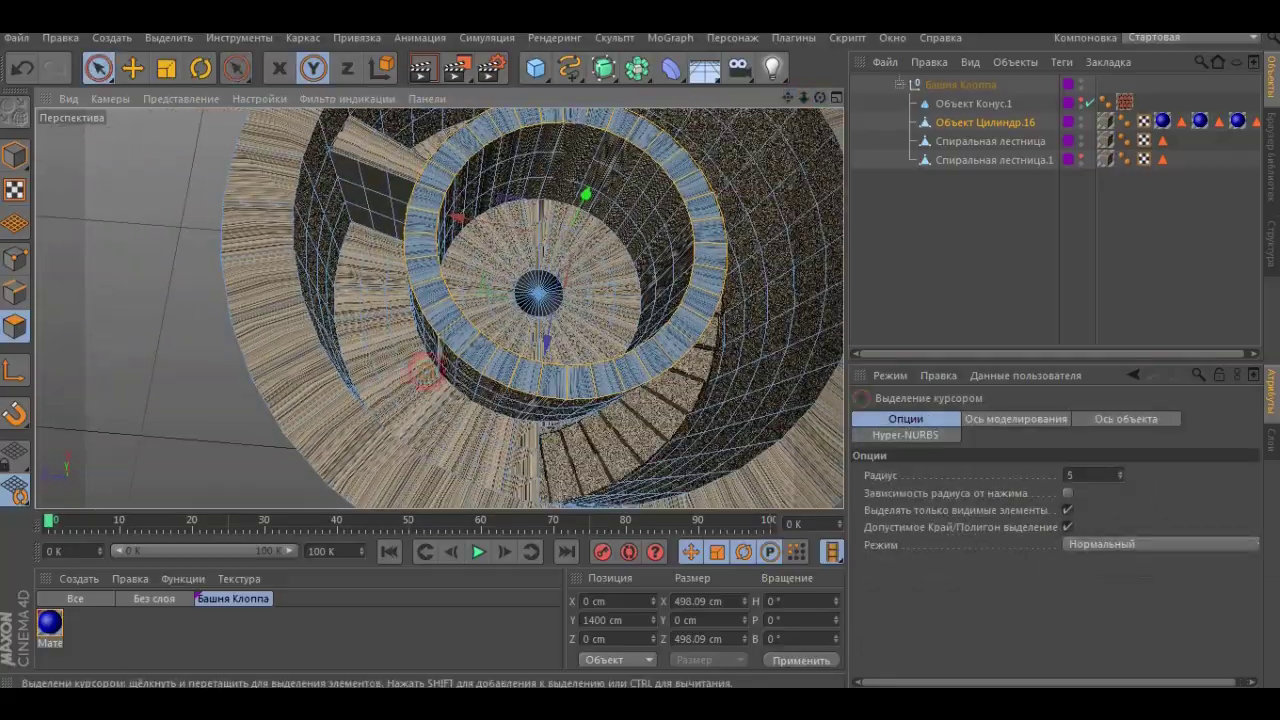
key("space")
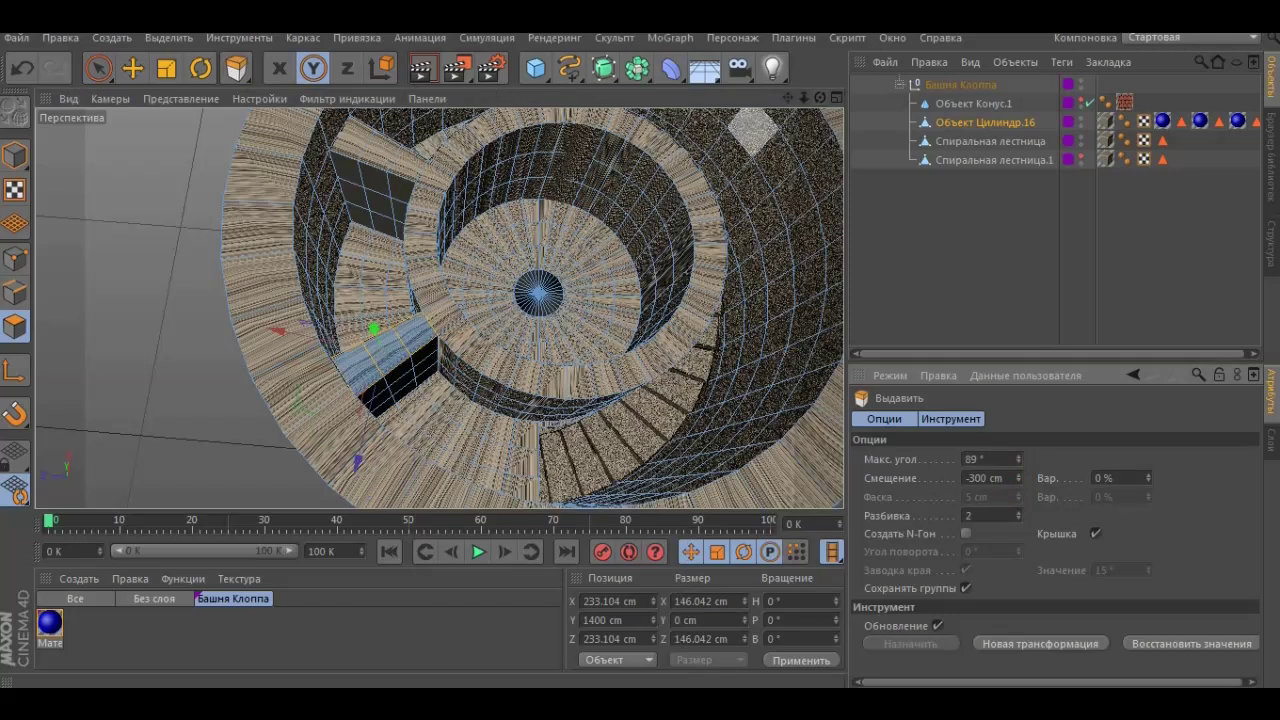
left_click_drag(400, 370, 360, 330, "alt")
key("space")
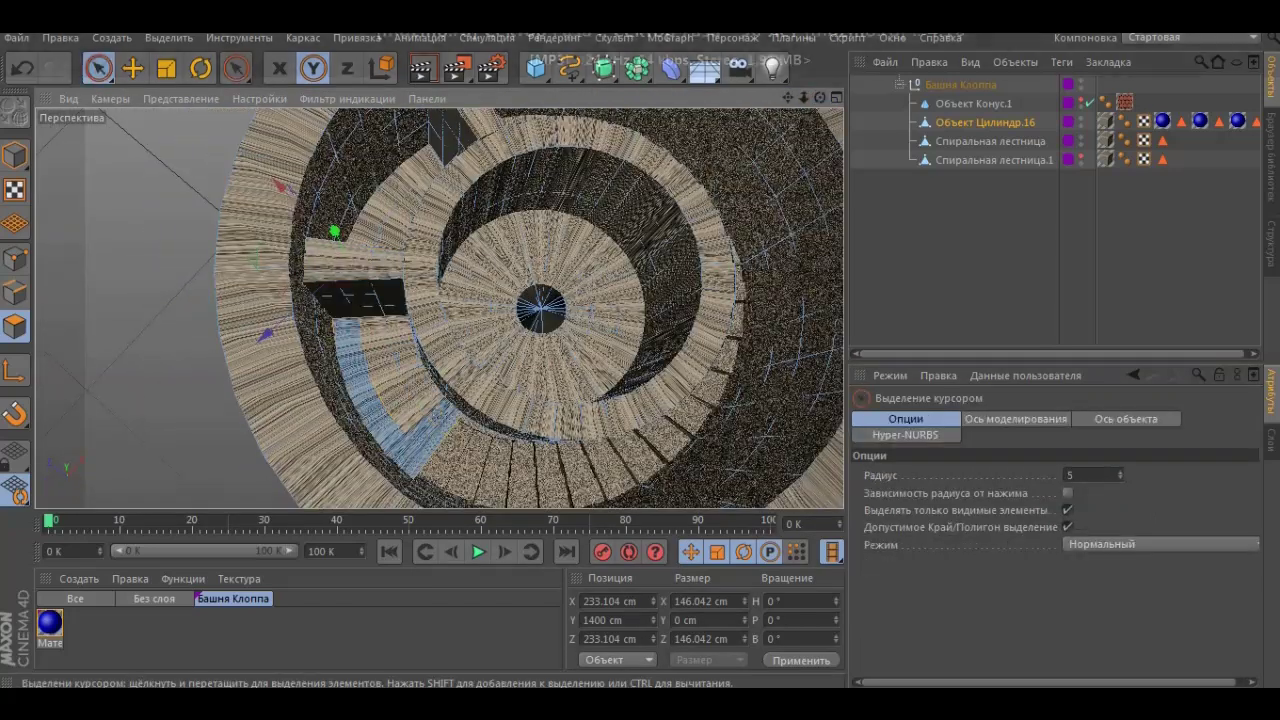
left_click_drag(400, 410, 375, 335)
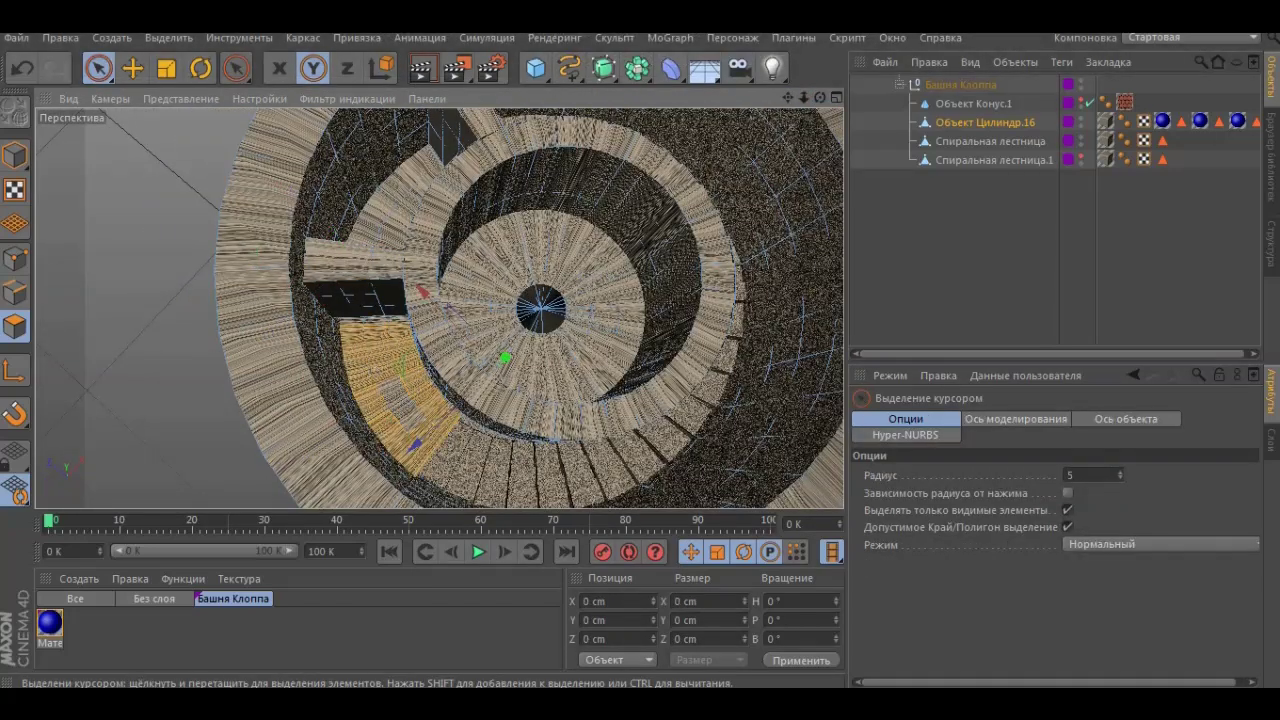
mouse_move(636, 287)
left_mouse_down("alt")
mouse_move(450, 335)
mouse_move(438, 309)
mouse_move(440, 340)
left_mouse_up("alt")
- Undo the ring-wall extrusion and re-extrude the ring with offset -200 cm, subdivision 1
left_click_drag(645, 195, 437, 306, "alt")
right_click_drag(437, 306, 439, 309, "alt")
left_click_drag(439, 309, 430, 300, "alt")
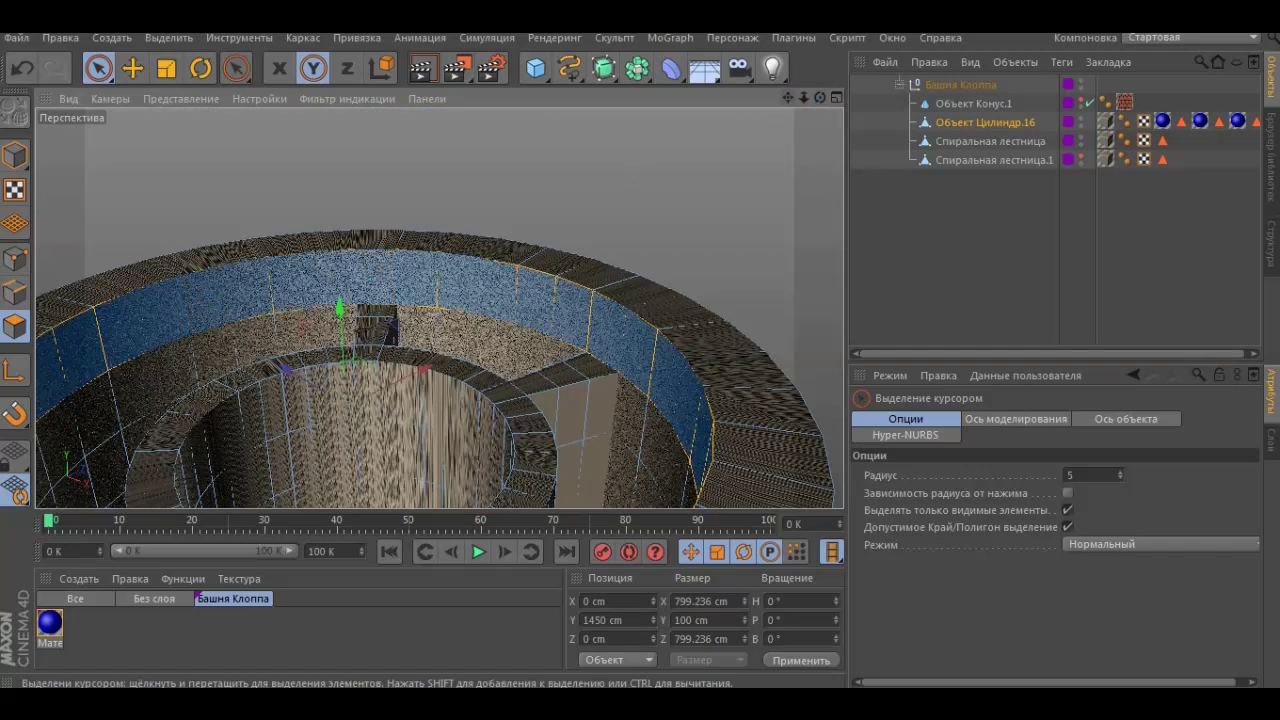
key("d")
key("ctrl+z")
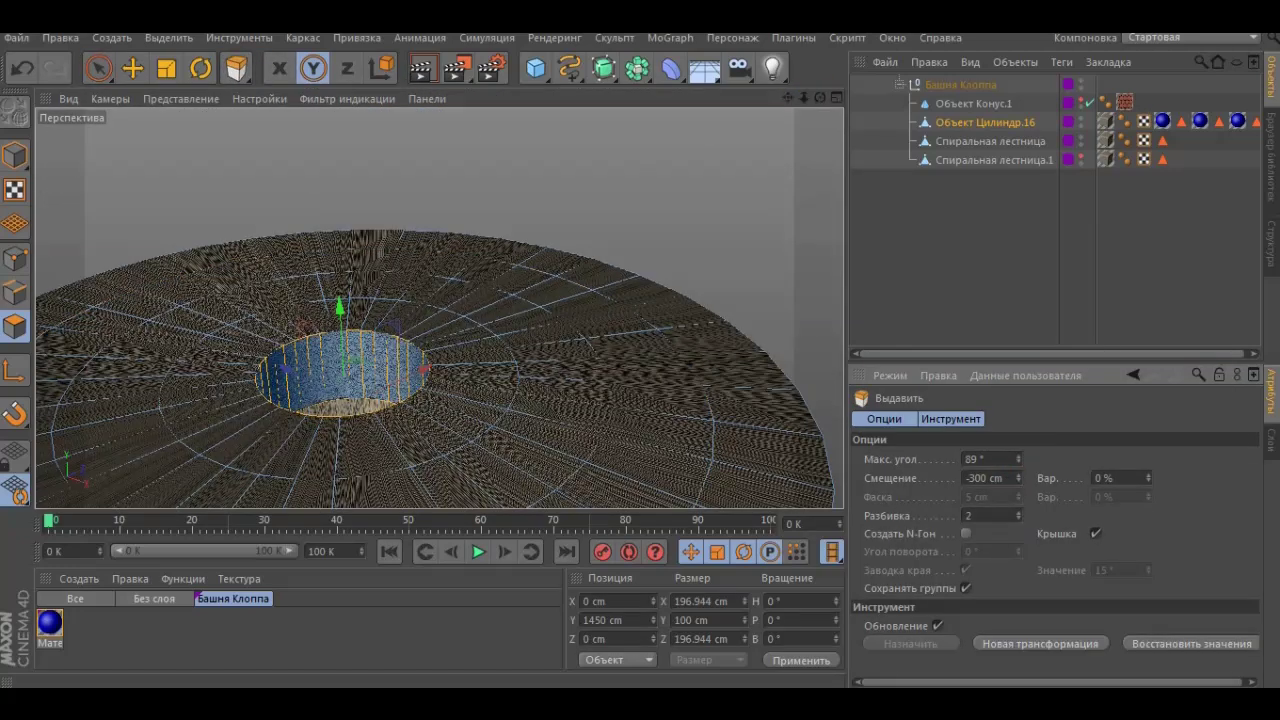
mouse_move(430, 300)
left_mouse_down()
mouse_move(440, 309)
mouse_move(420, 309)
mouse_move(437, 309)
mouse_move(400, 285)
left_mouse_up()
key("space")
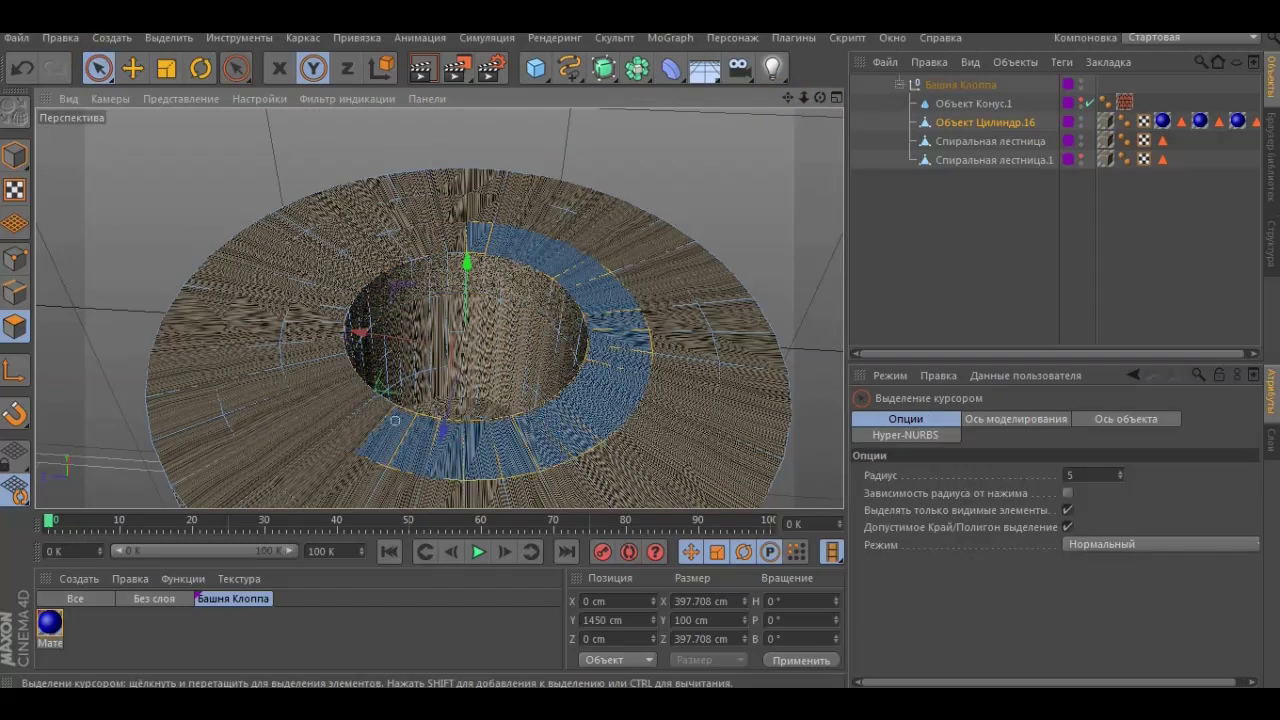
left_click_drag(400, 285, 430, 250, "alt")
left_click(236, 67)
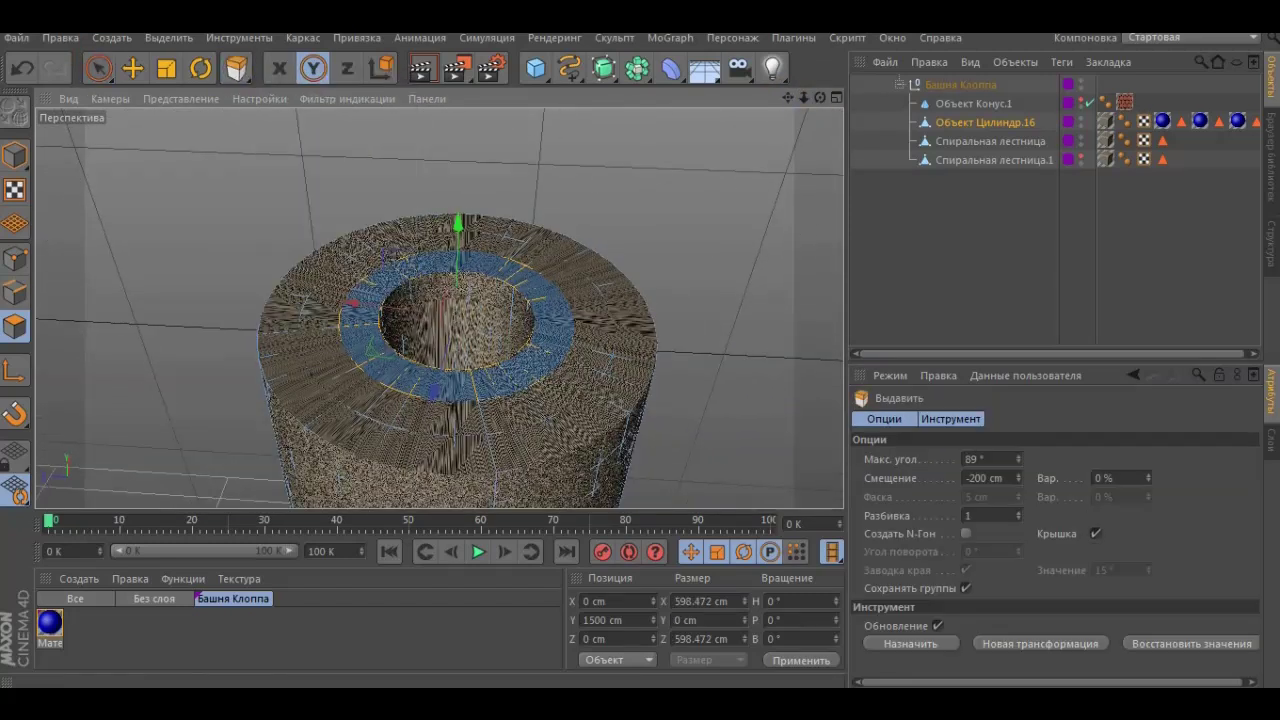
type("-400")
key("Return")
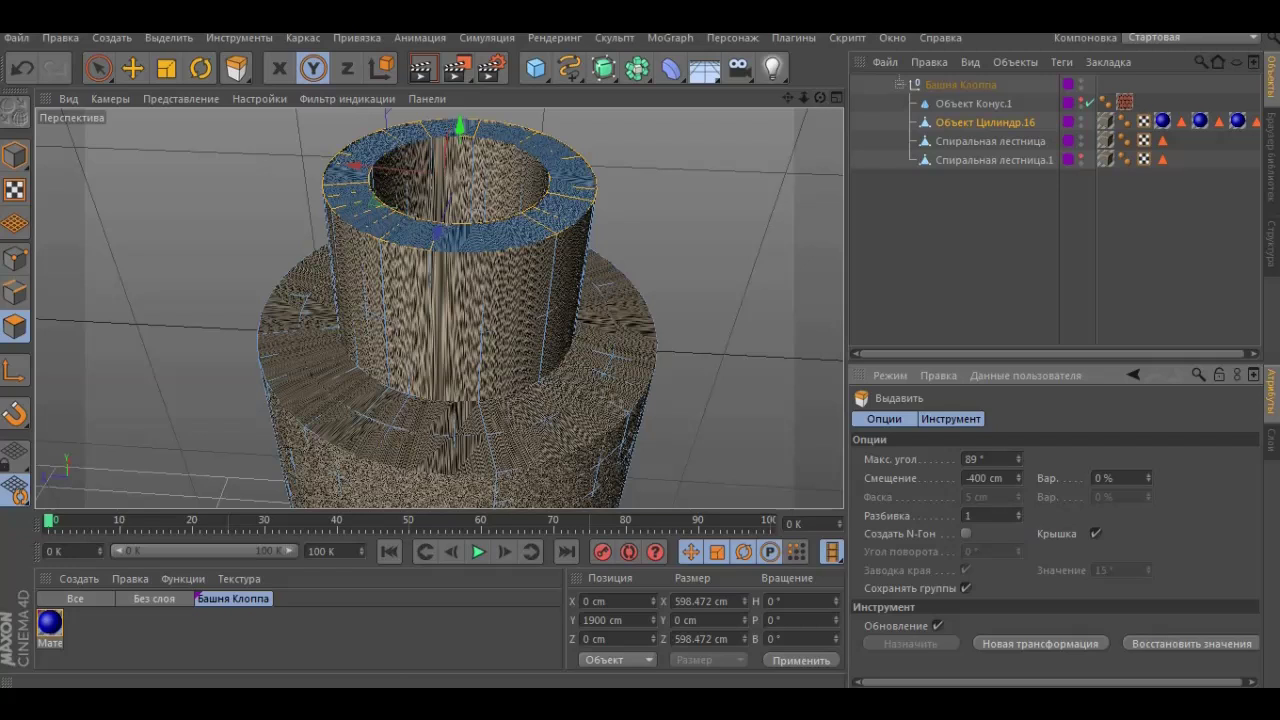
left_click(22, 67)
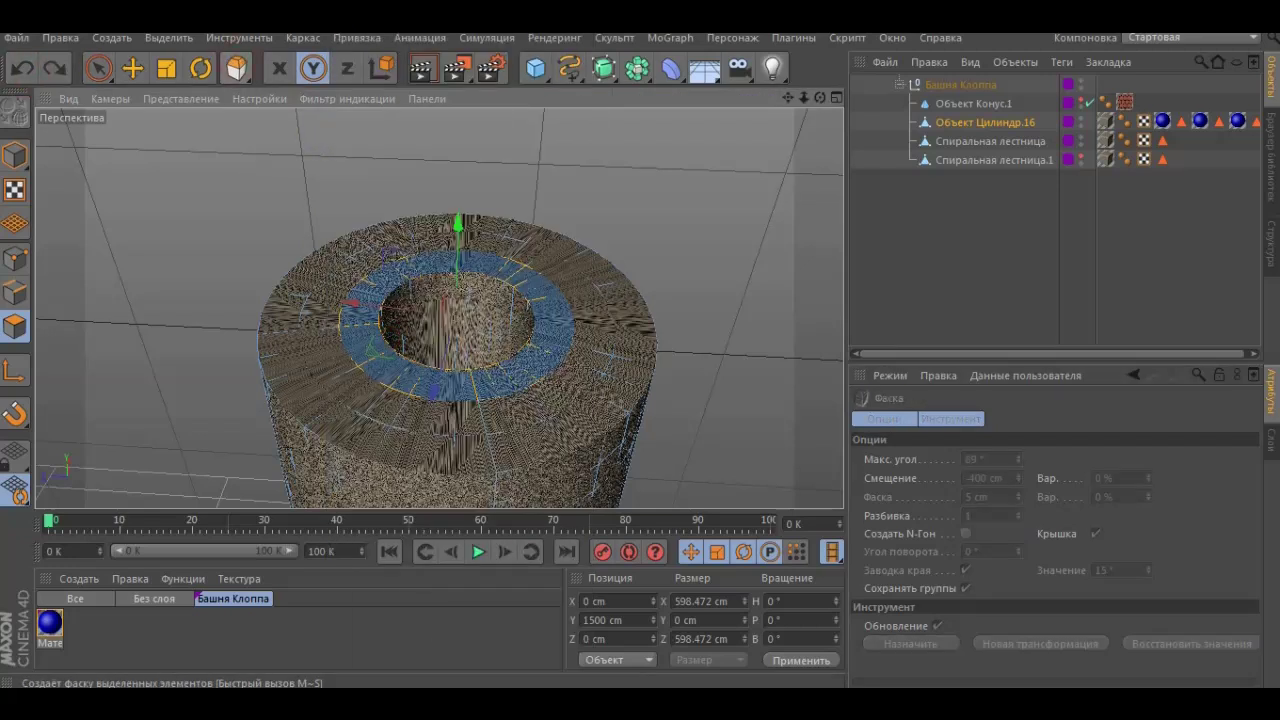
left_click(1010, 497)
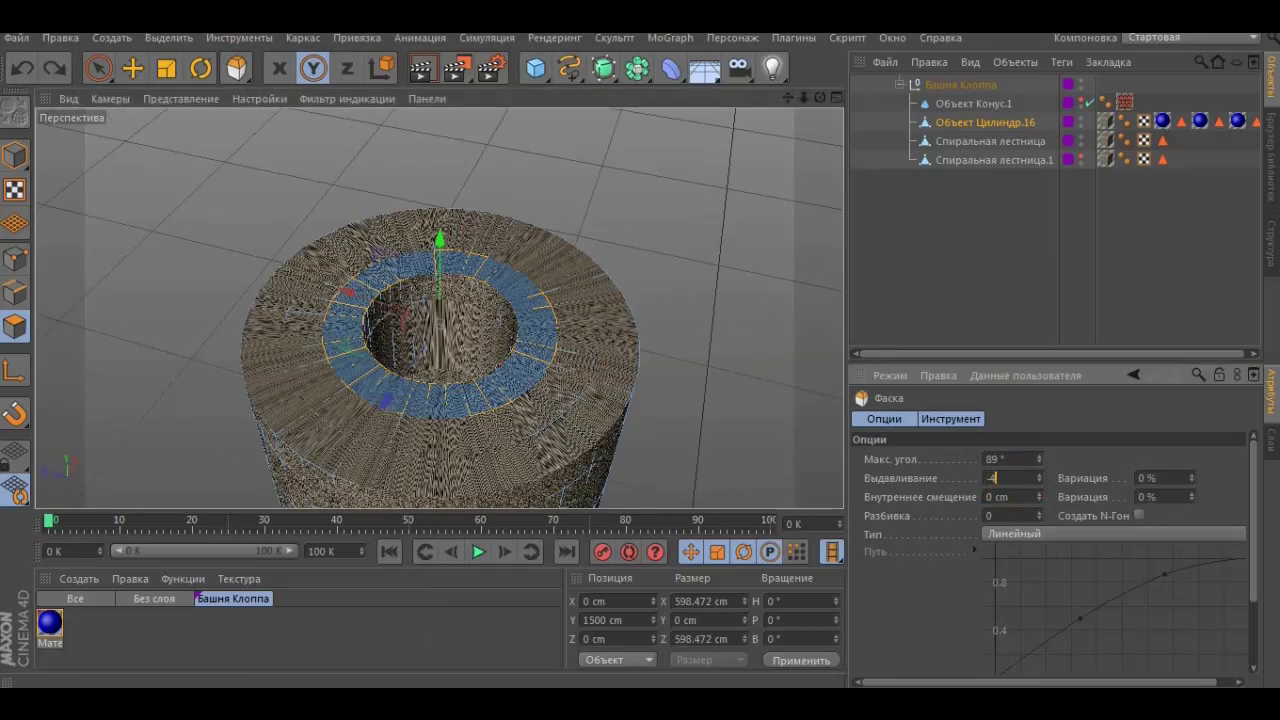
type("00")
key("Tab")
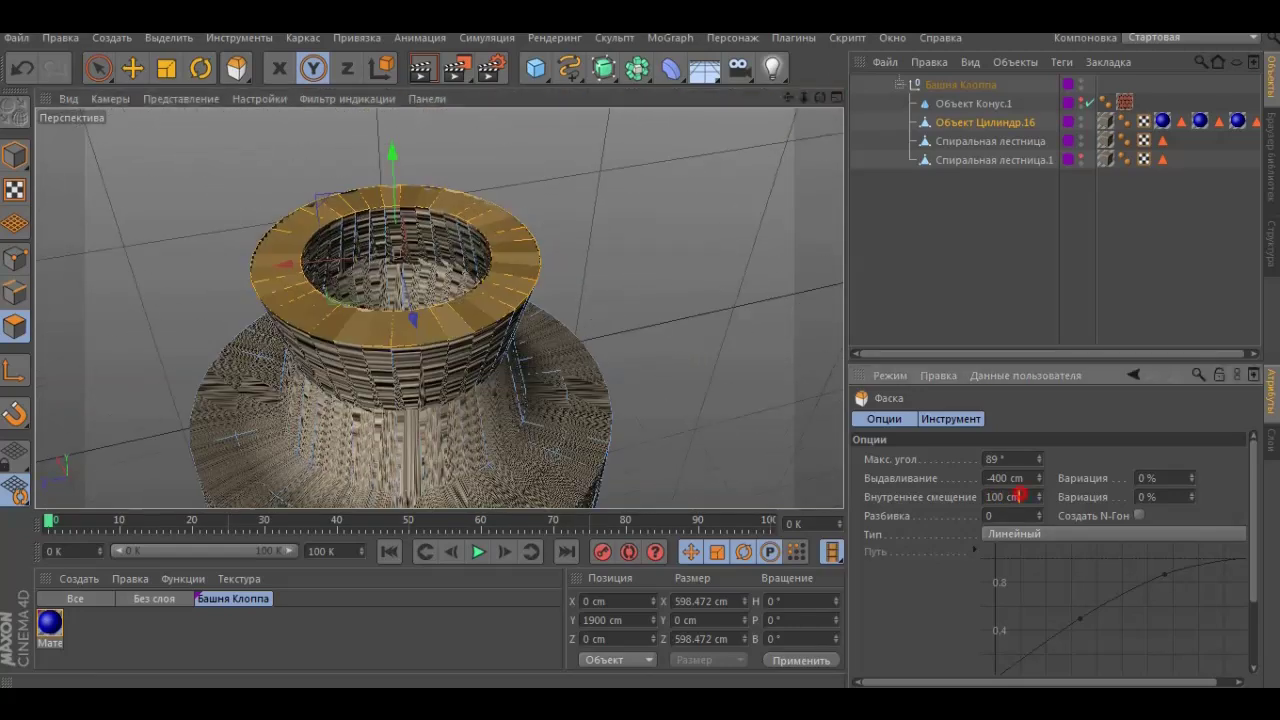
type("50")
key("Return")
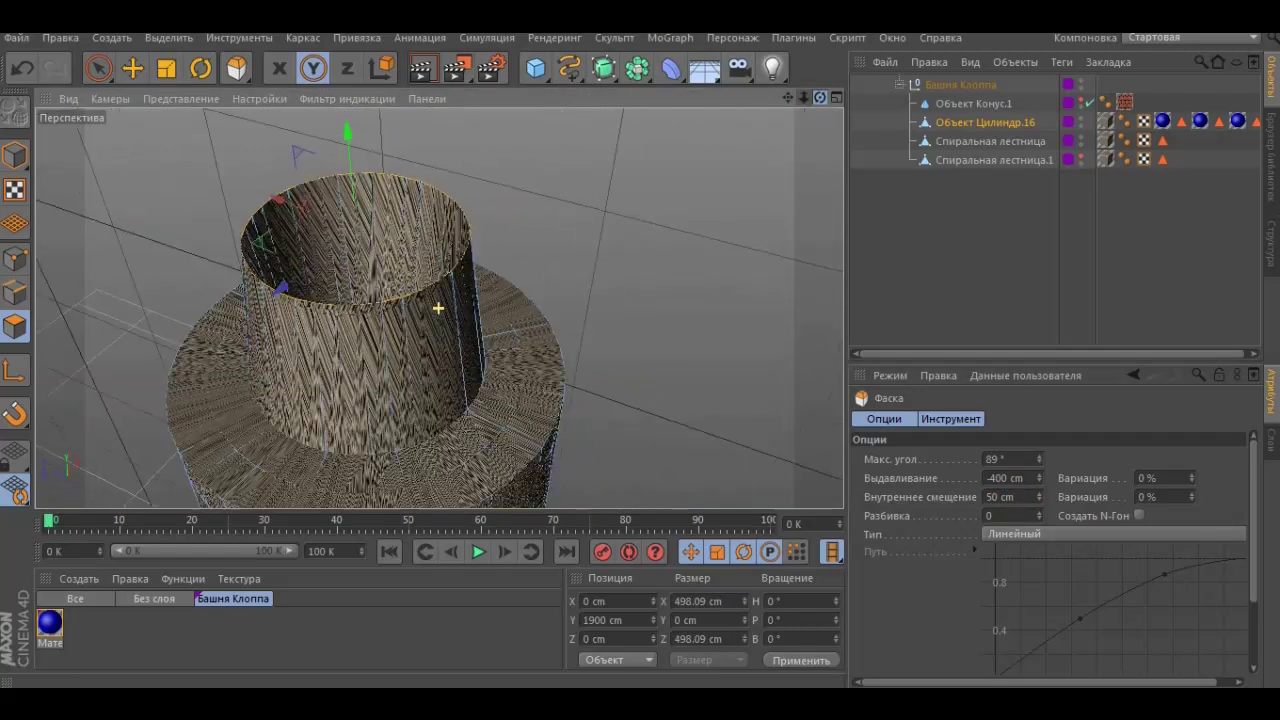
type("0")
key("Return")
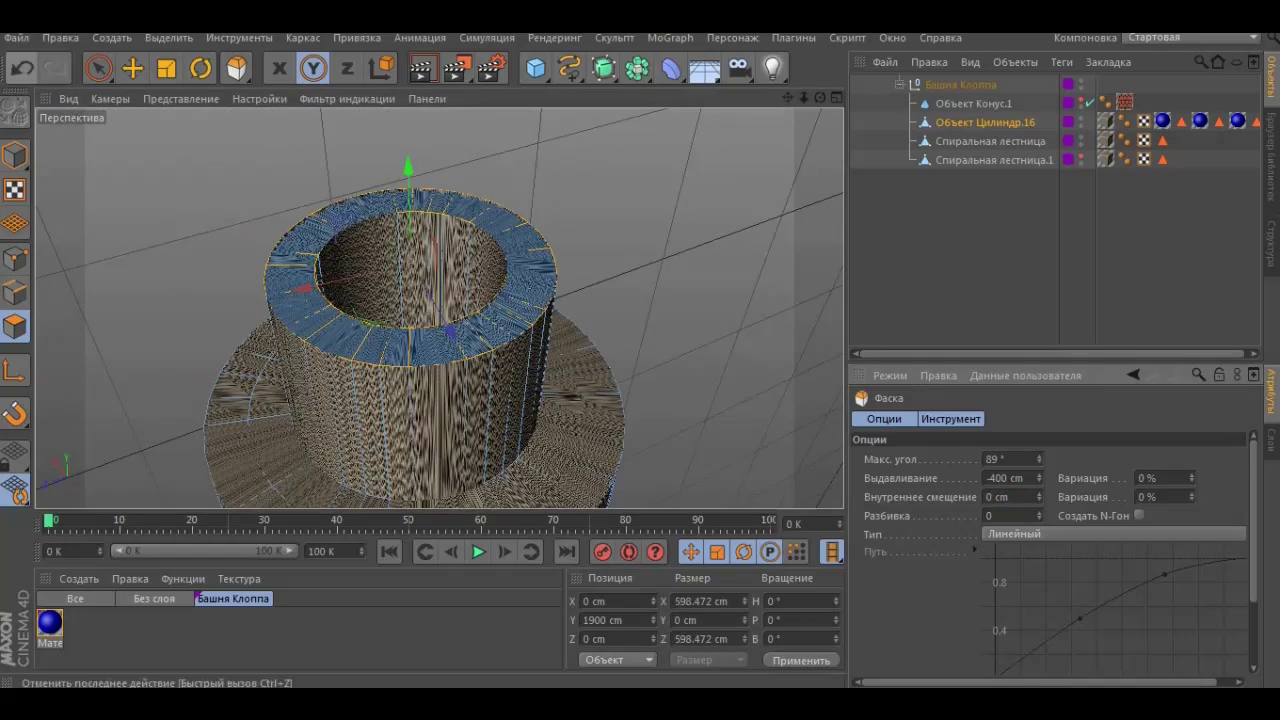
left_click(22, 67)
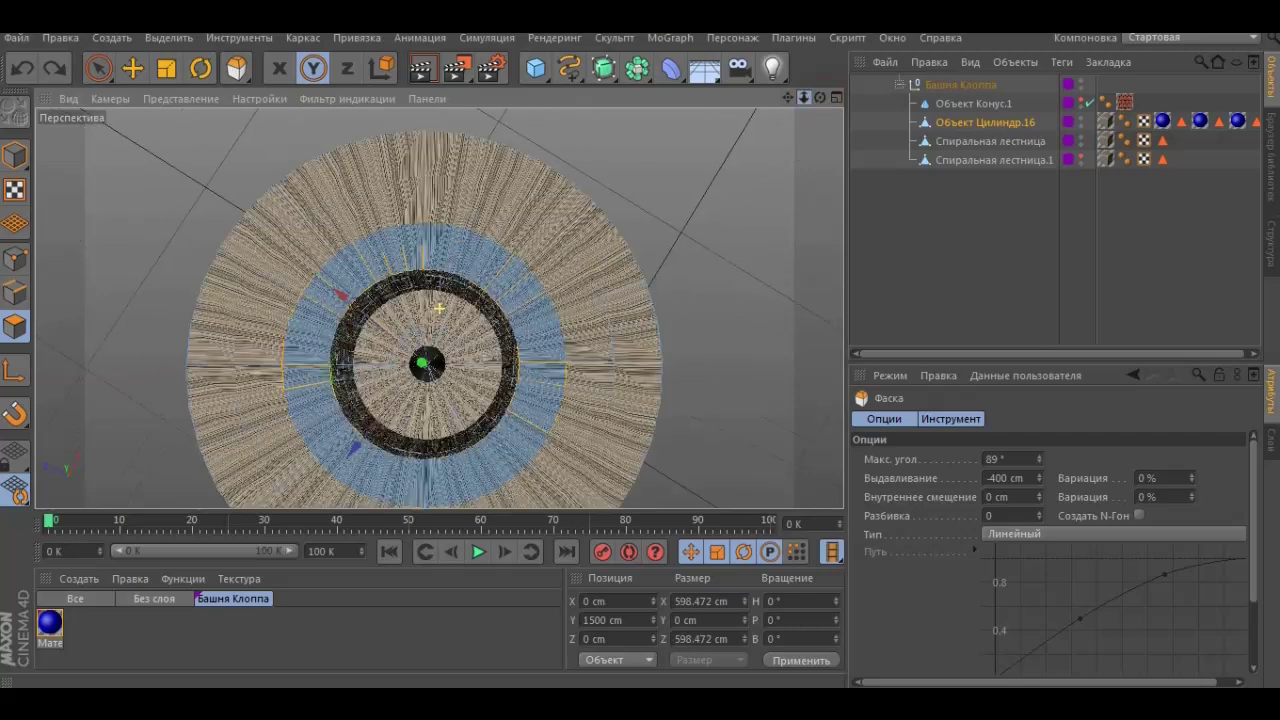
- Use Set Selection on the ring polygons and name the new tag 'Часть Потолка'
left_click_drag(804, 97, 820, 120)
left_click(98, 67)
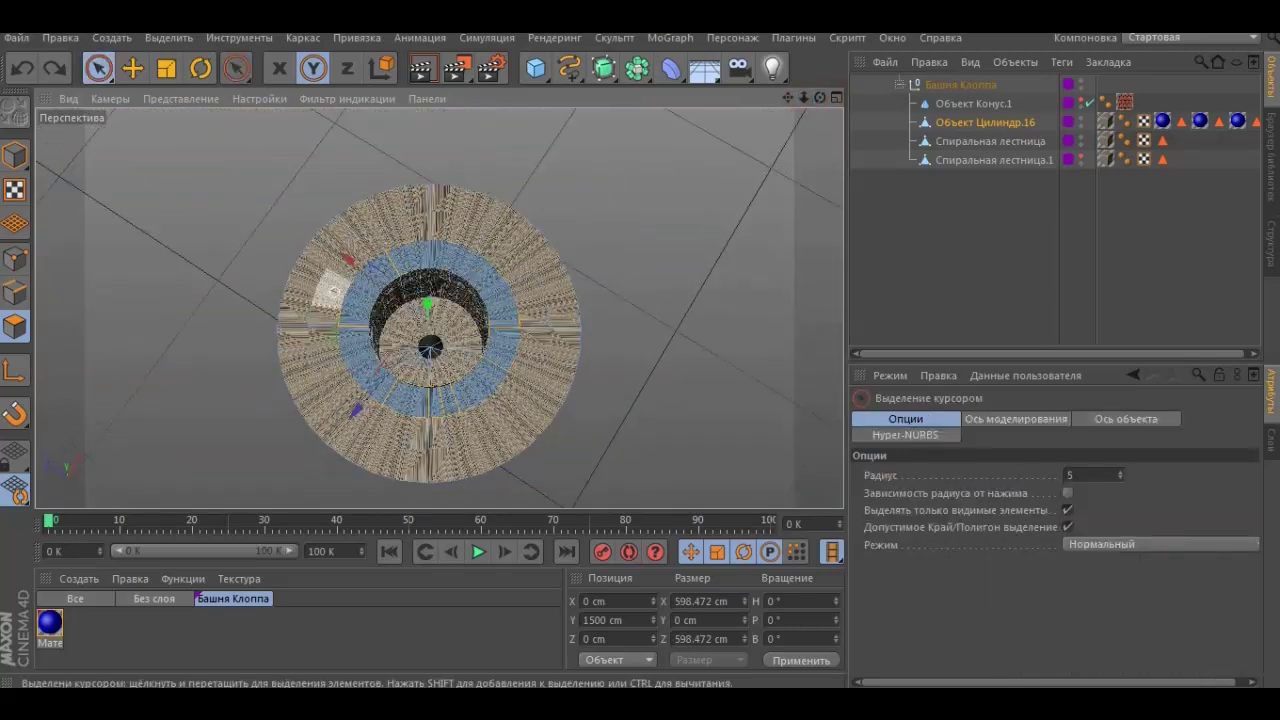
right_click(665, 60)
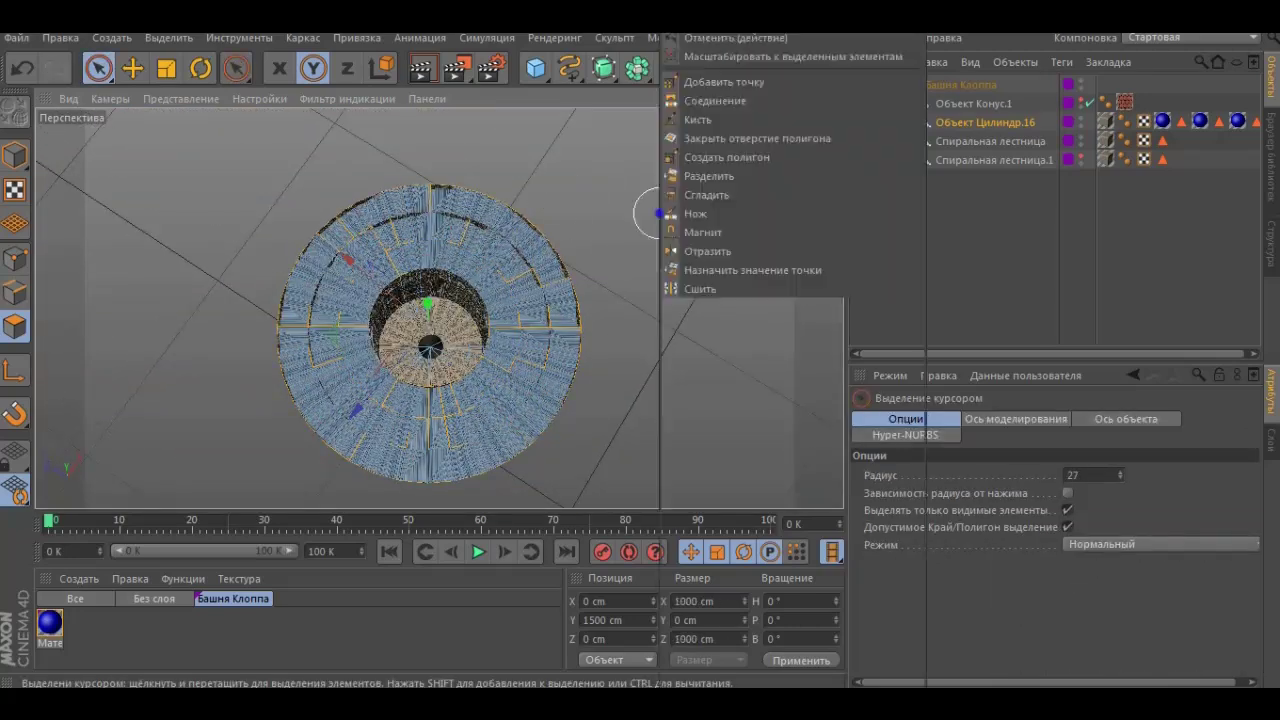
left_click(700, 468)
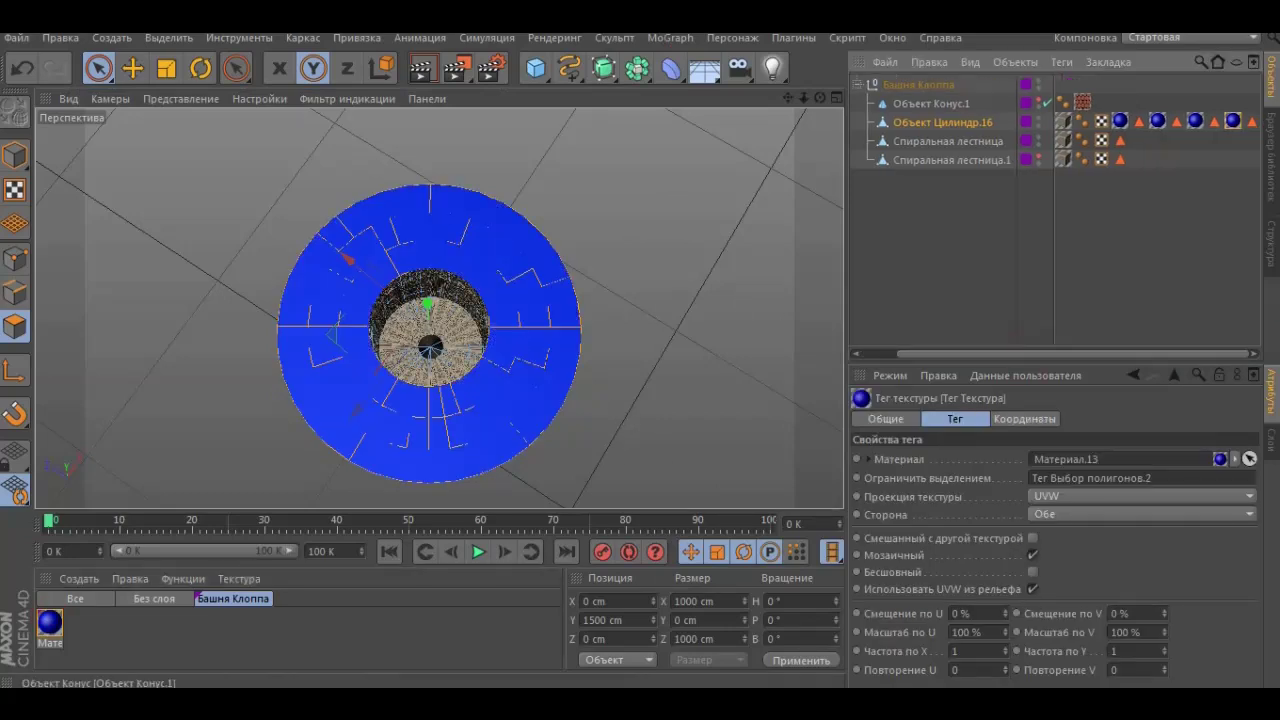
left_click(1250, 122)
type("Ч")
type("ка")
key("Return")
left_click_drag(674, 444, 438, 309, "alt")
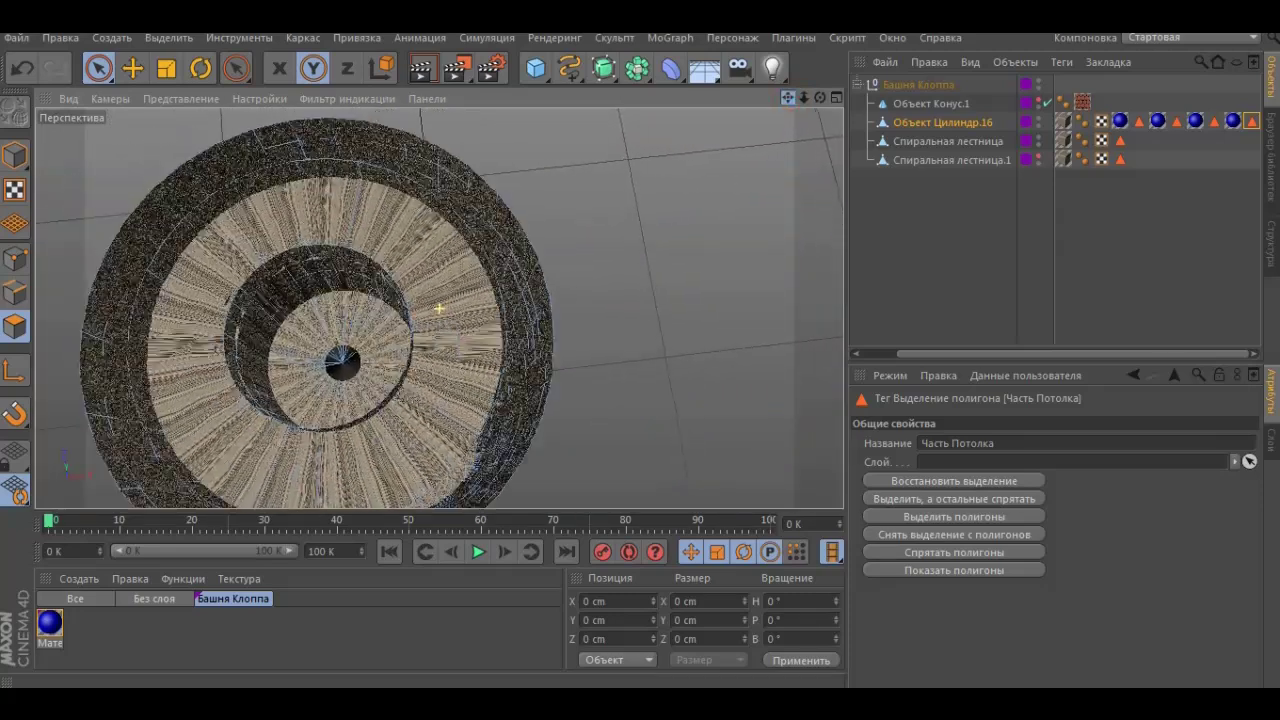
- Orbit and zoom to look down into the tower's spiral stairs
left_click_drag(438, 309, 405, 440, "alt")
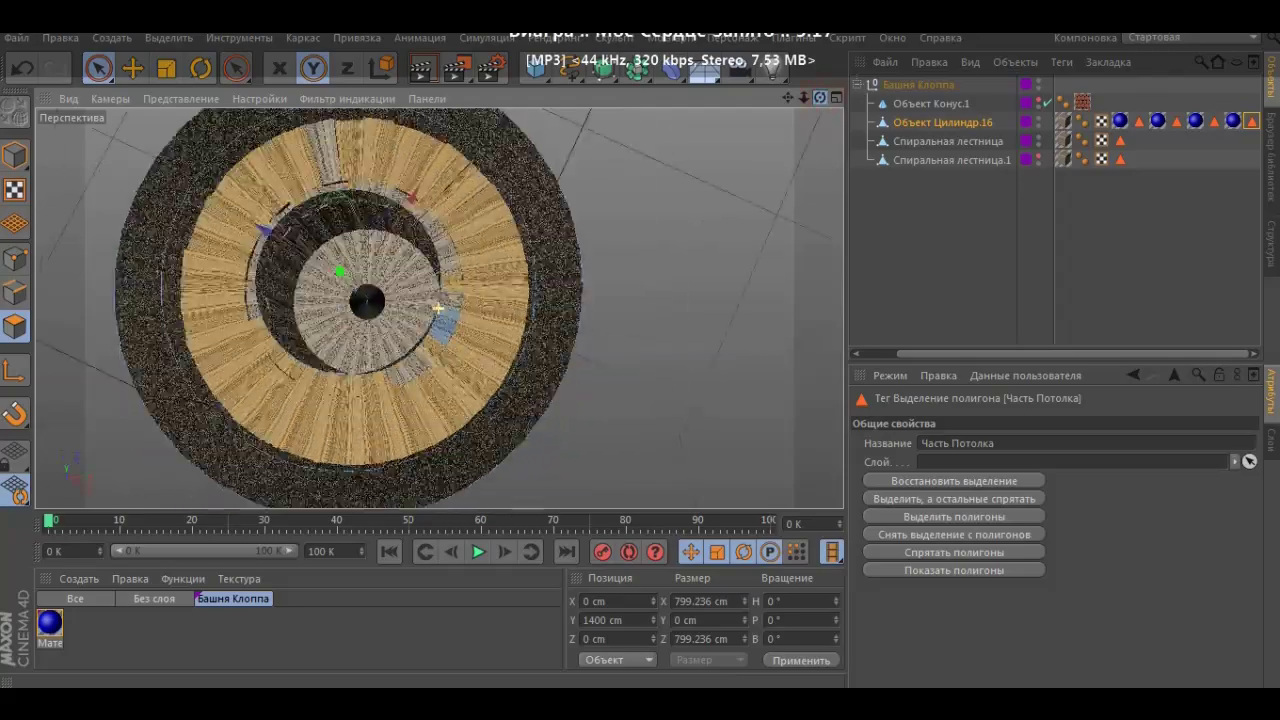
left_click_drag(566, 271, 520, 180, "alt")
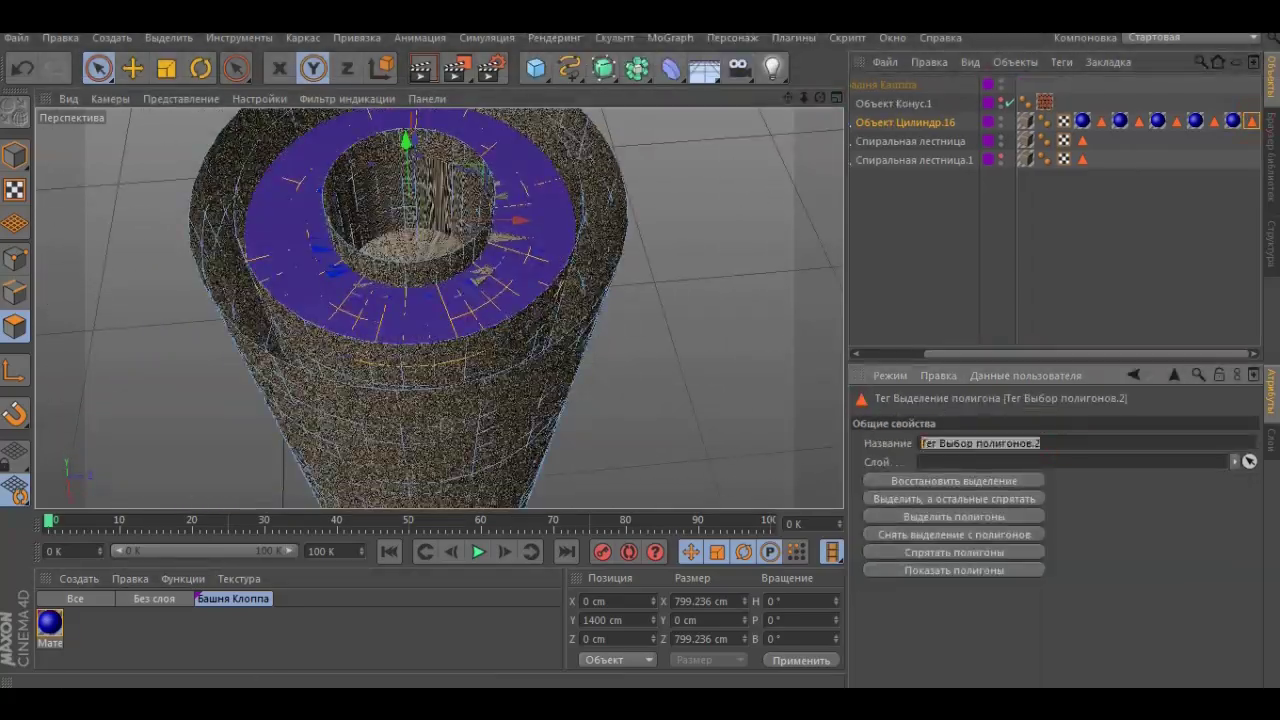
left_click_drag(440, 240, 438, 309, "alt")
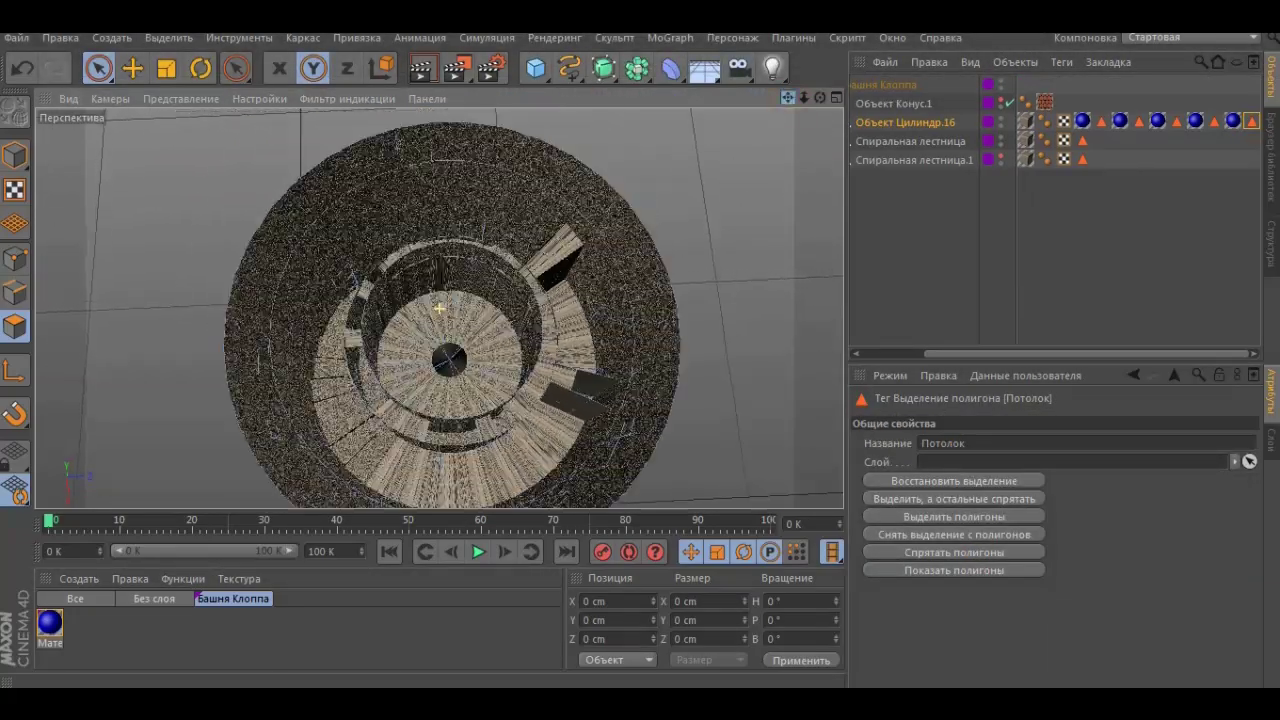
scroll(438, 309, "up", 3)
left_click_drag(438, 309, 438, 250, "alt")
scroll(438, 309, "down", 2)
scroll(438, 309, "down", 2)
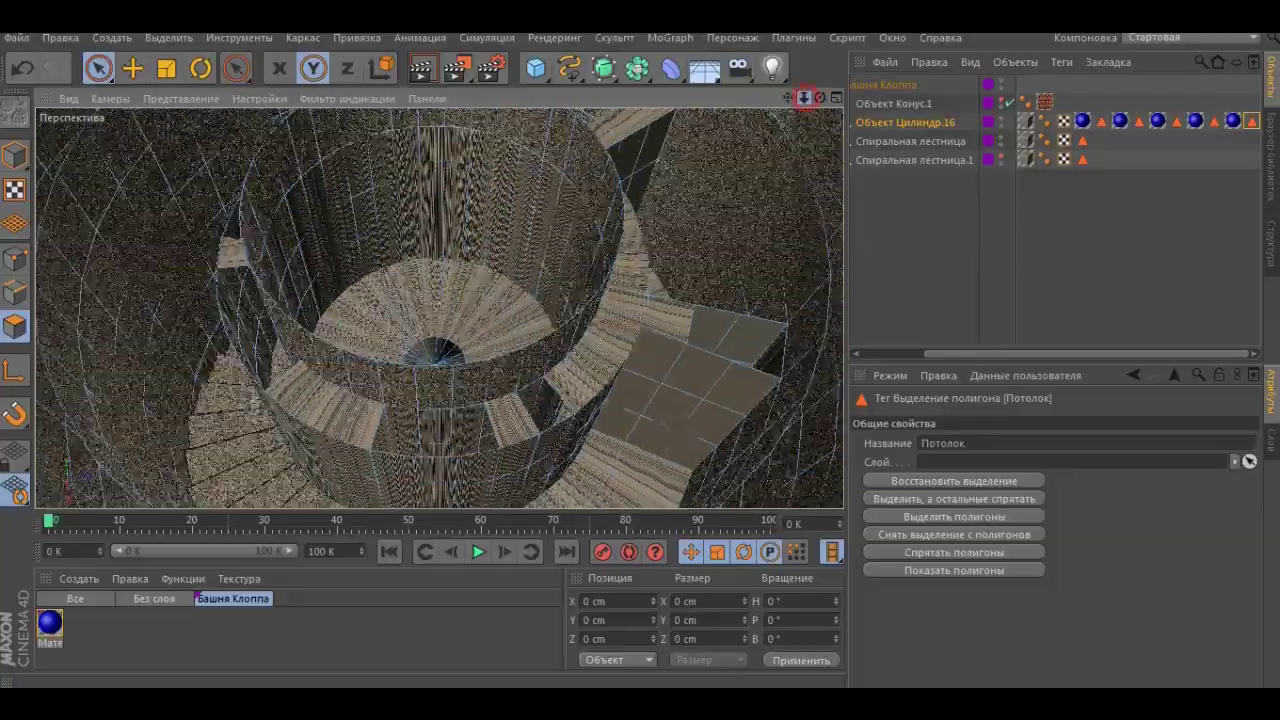
left_click_drag(438, 309, 438, 340, "alt")
- Undo four recent changes, then redo one step
left_click(24, 68)
left_click(24, 68)
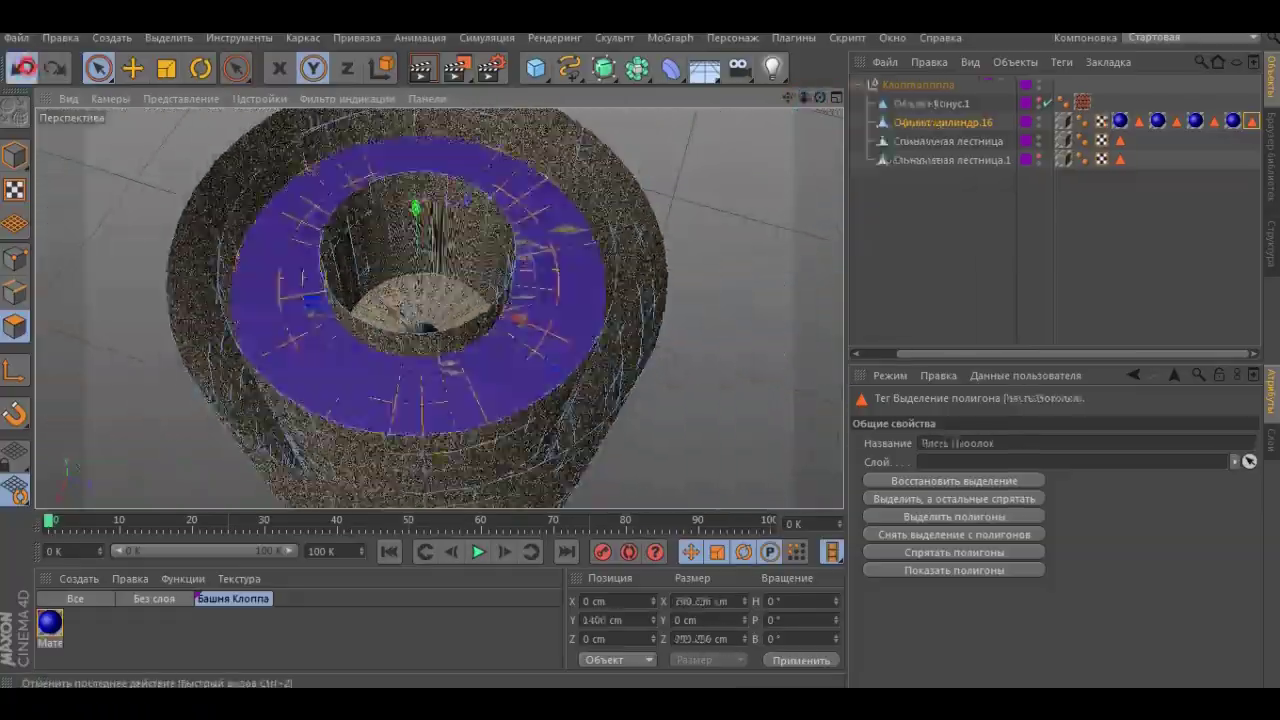
left_click(24, 68)
left_click(24, 68)
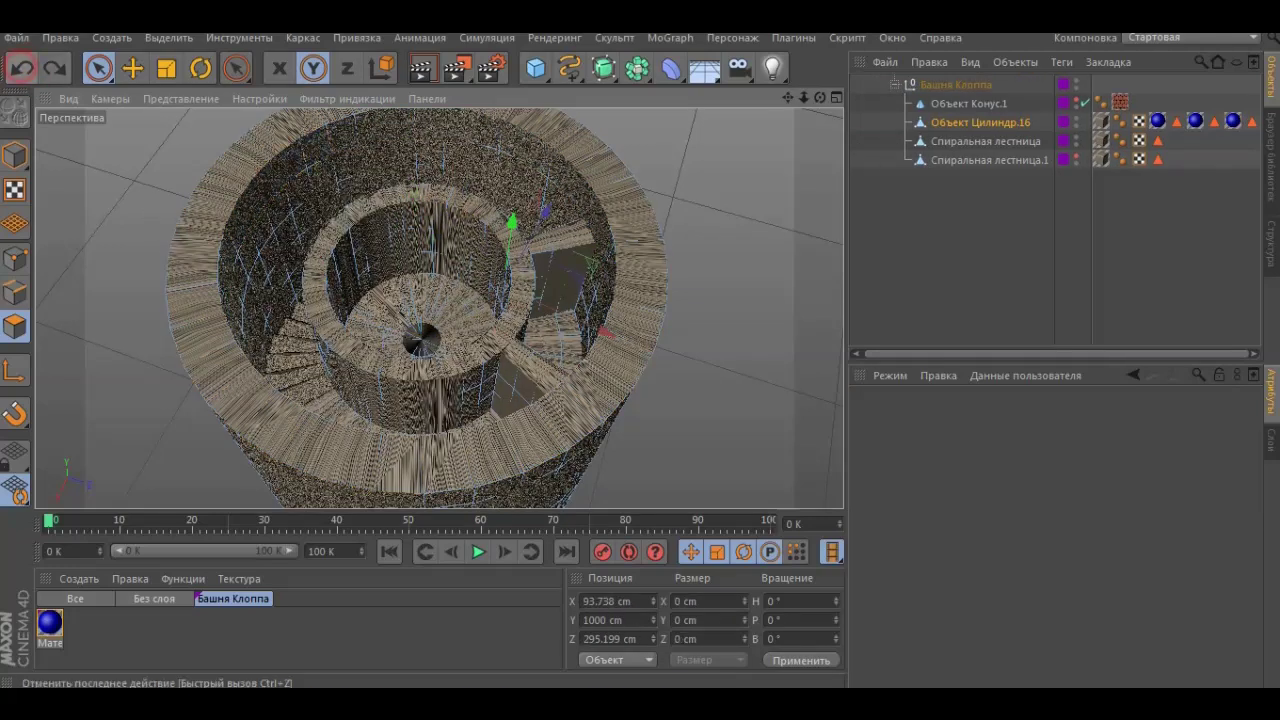
left_click(54, 68)
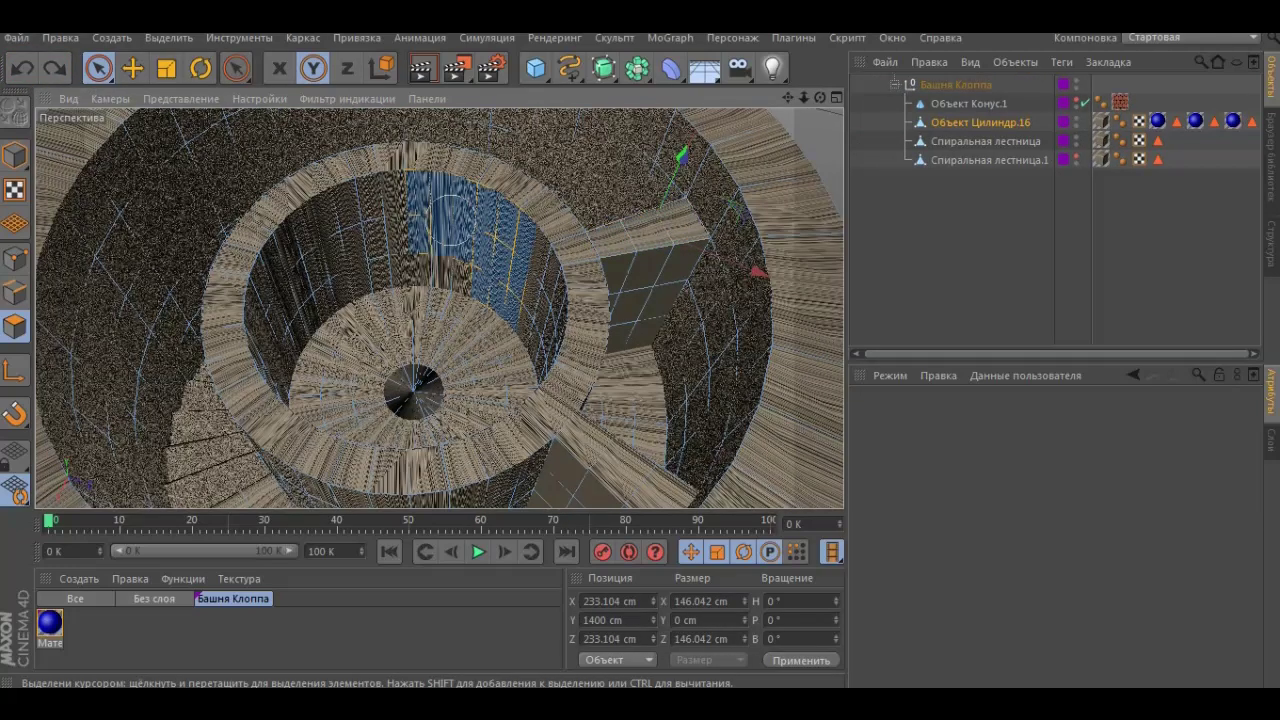
- After one undo, extrude the inner-ring faces, then reverse the extrusion with two undos
key("ctrl+z")
key("ctrl+z")
key("ctrl+z")
left_click_drag(820, 97, 820, 97)
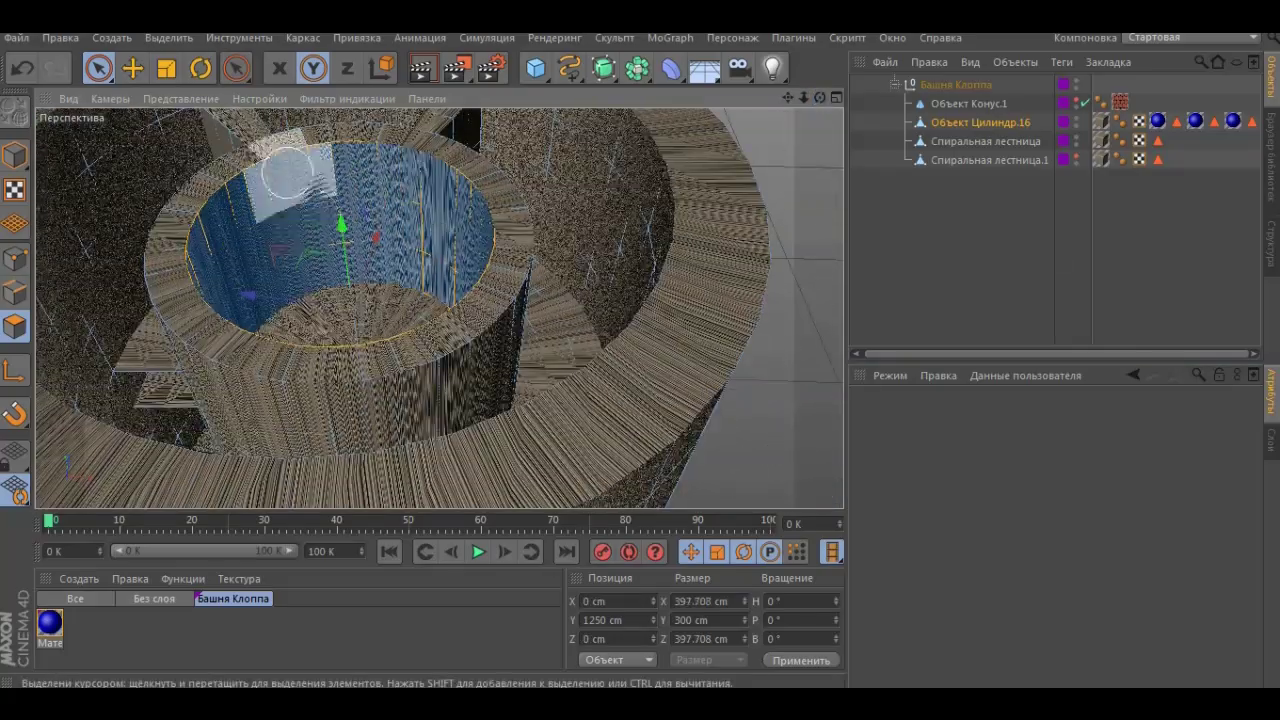
key("d")
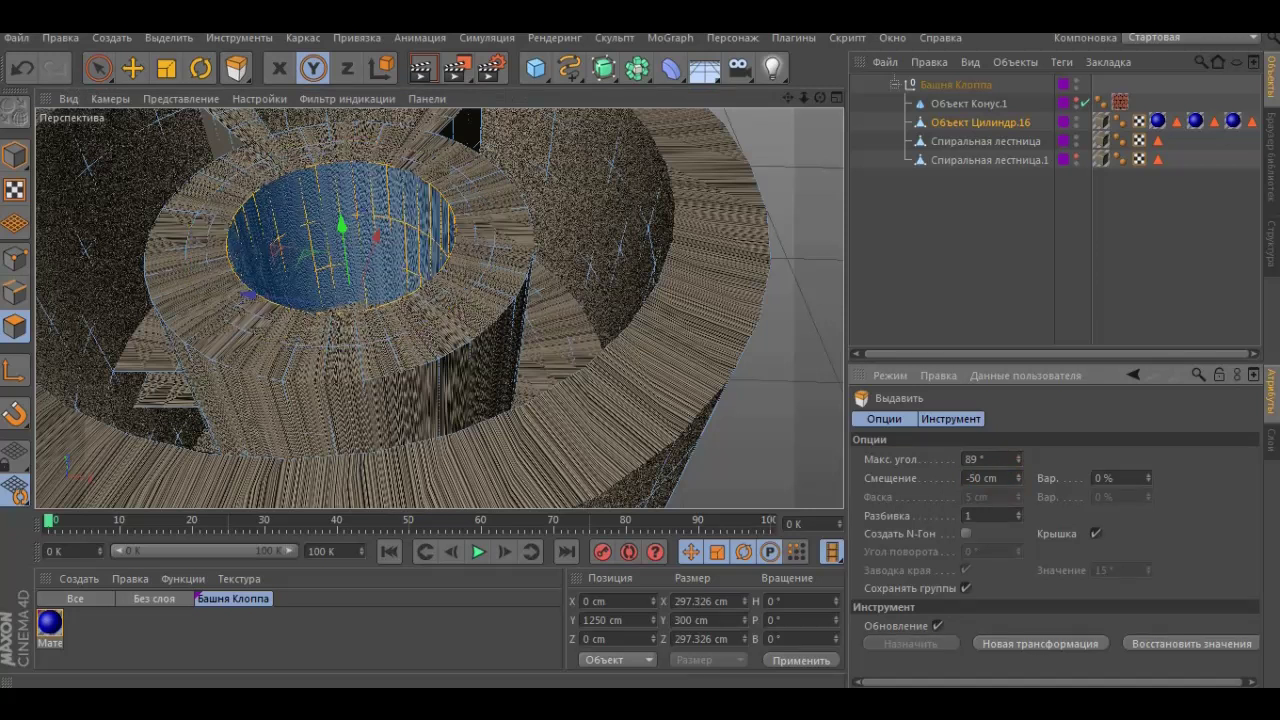
type("50")
key("Return")
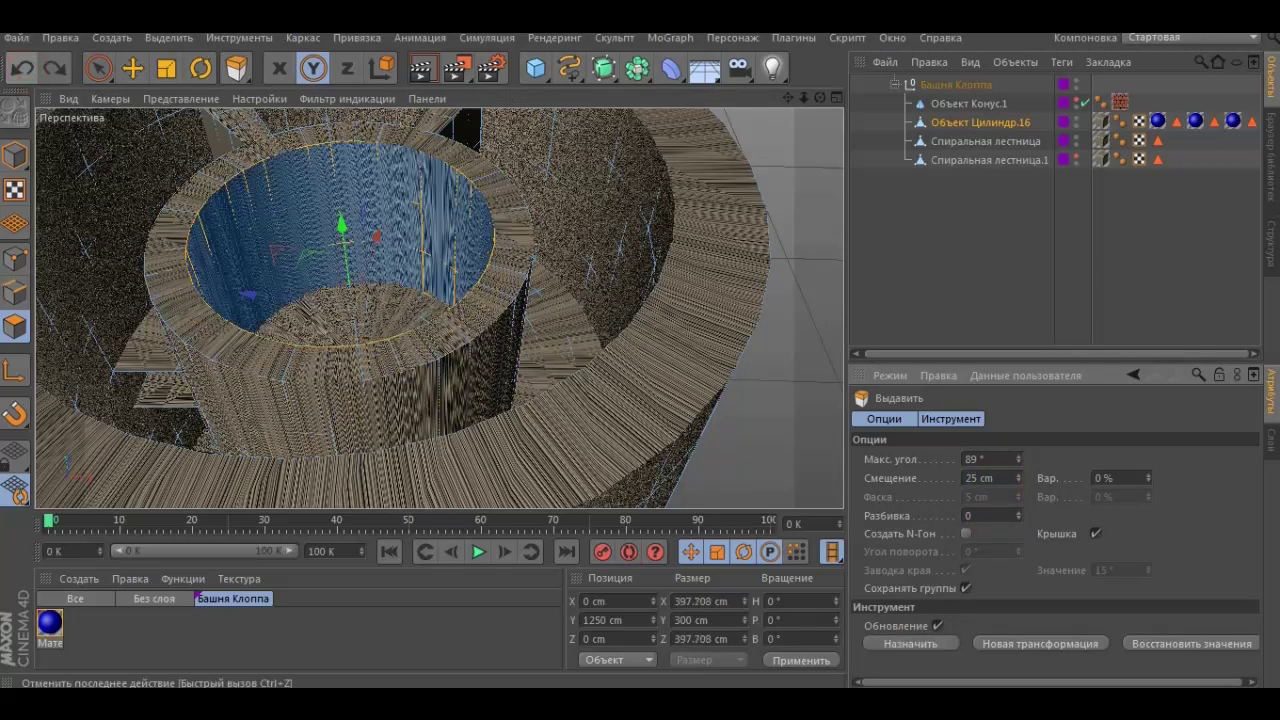
key("ctrl+shift+z")
key("ctrl+shift+z")
key("ctrl+shift+z")
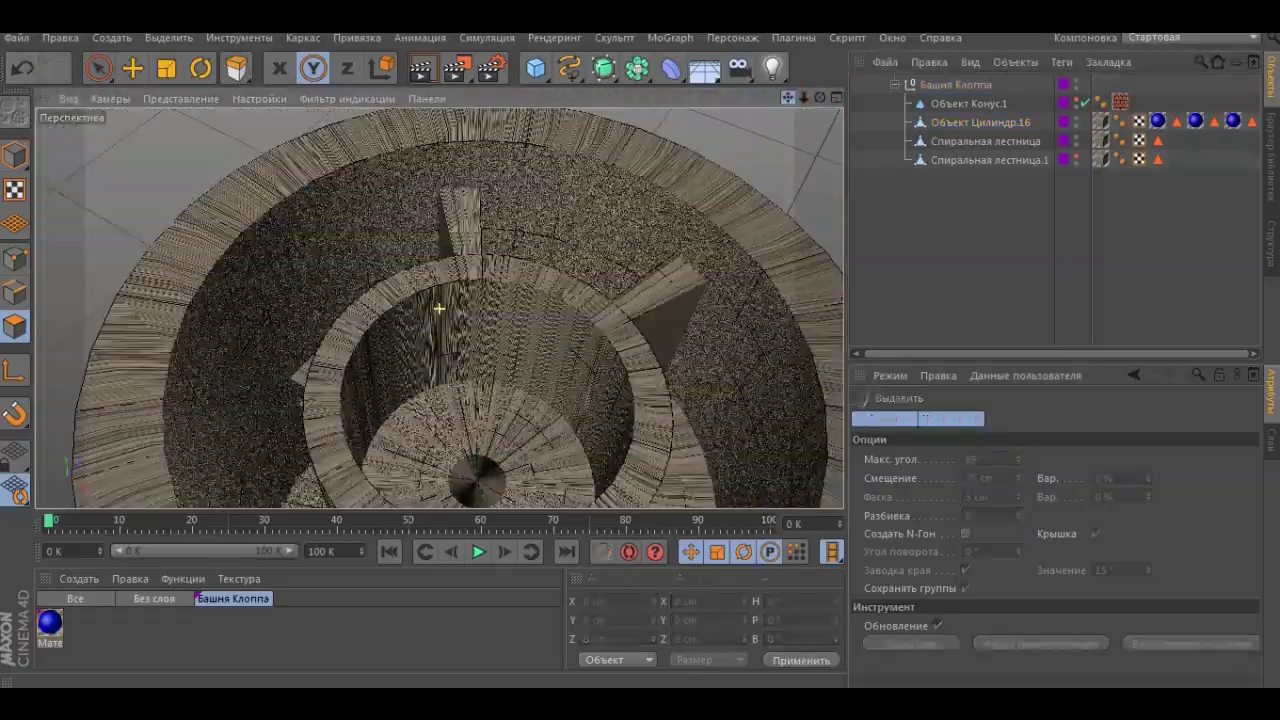
key("ctrl+shift+z")
key("ctrl+shift+z")
key("ctrl+shift+z")
key("ctrl+shift+z")
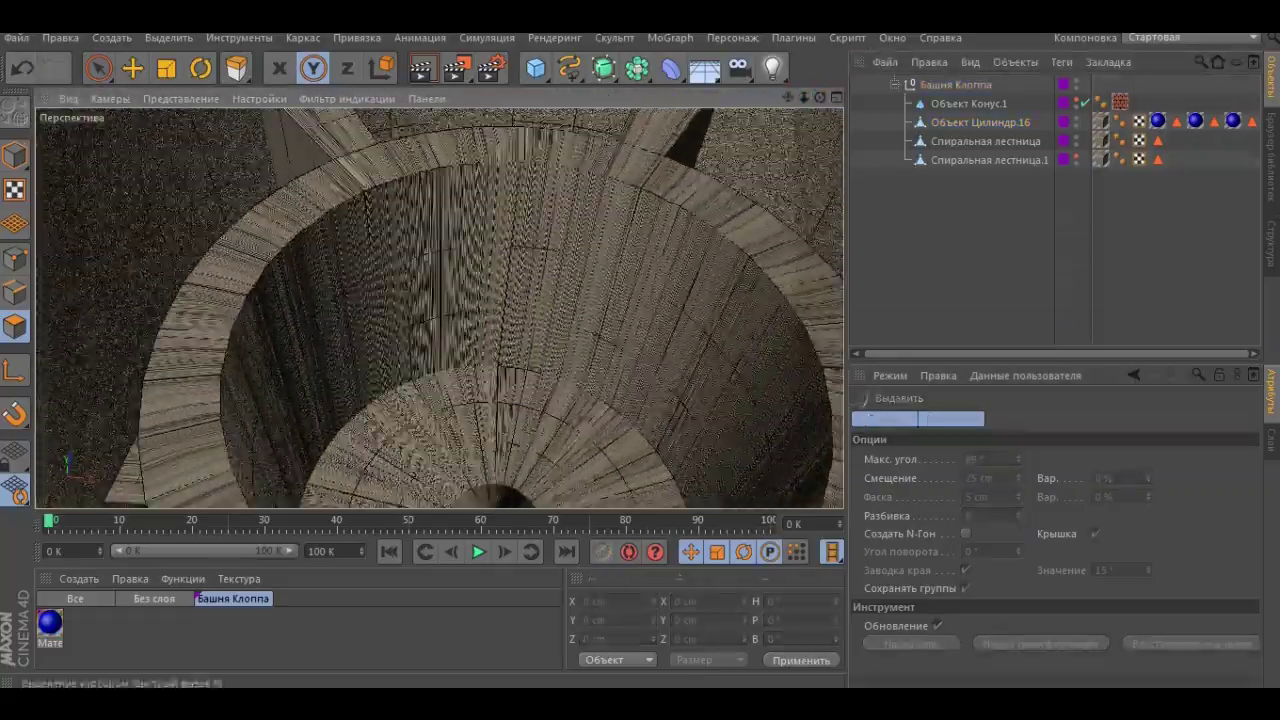
- Undo several steps back to an earlier state of the tower
key("9")
key("ctrl+z")
key("ctrl+z")
key("ctrl+z")
key("ctrl+z")
key("ctrl+z")
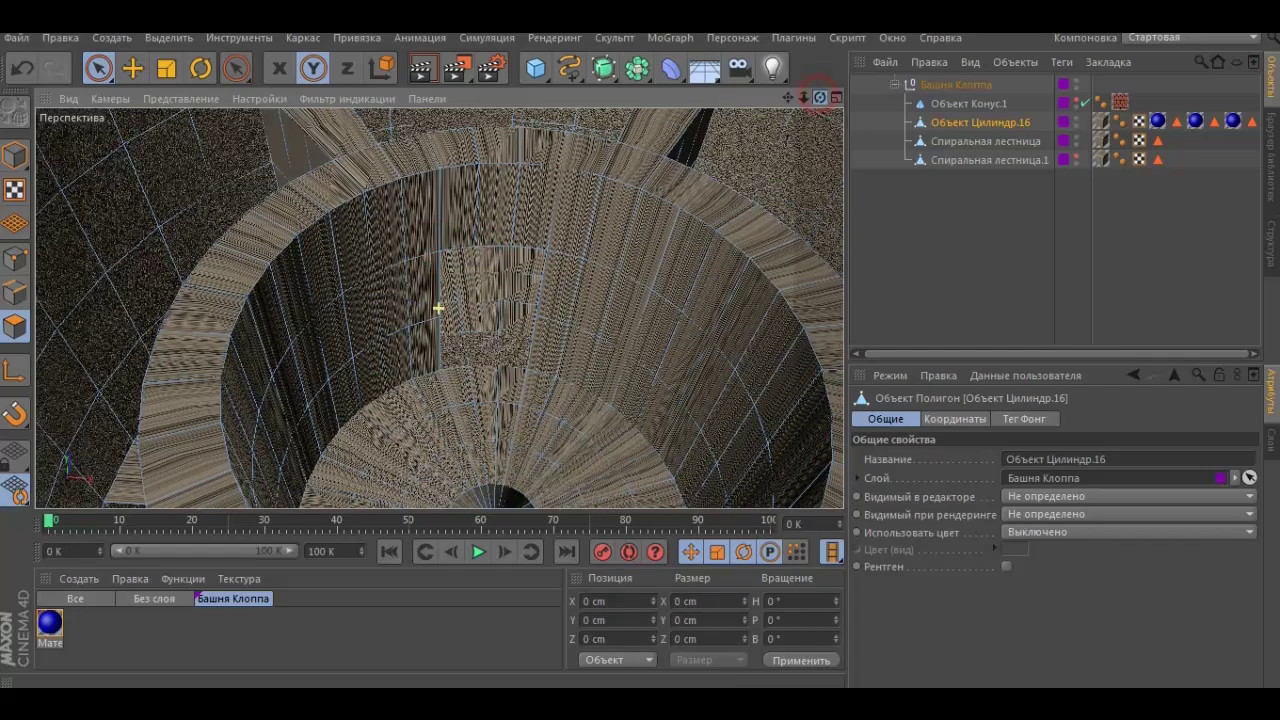
key("ctrl+z")
key("ctrl+z")
key("ctrl+z")
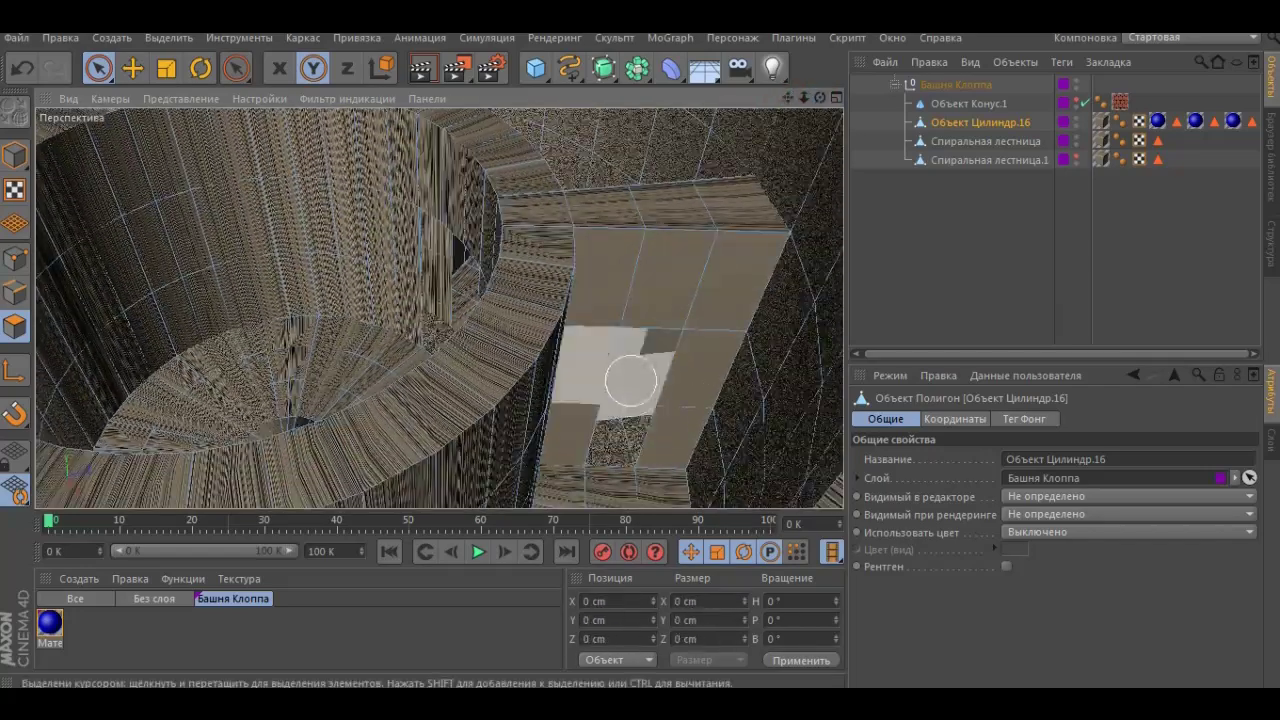
key("ctrl+z")
key("ctrl+z")
key("ctrl+z")
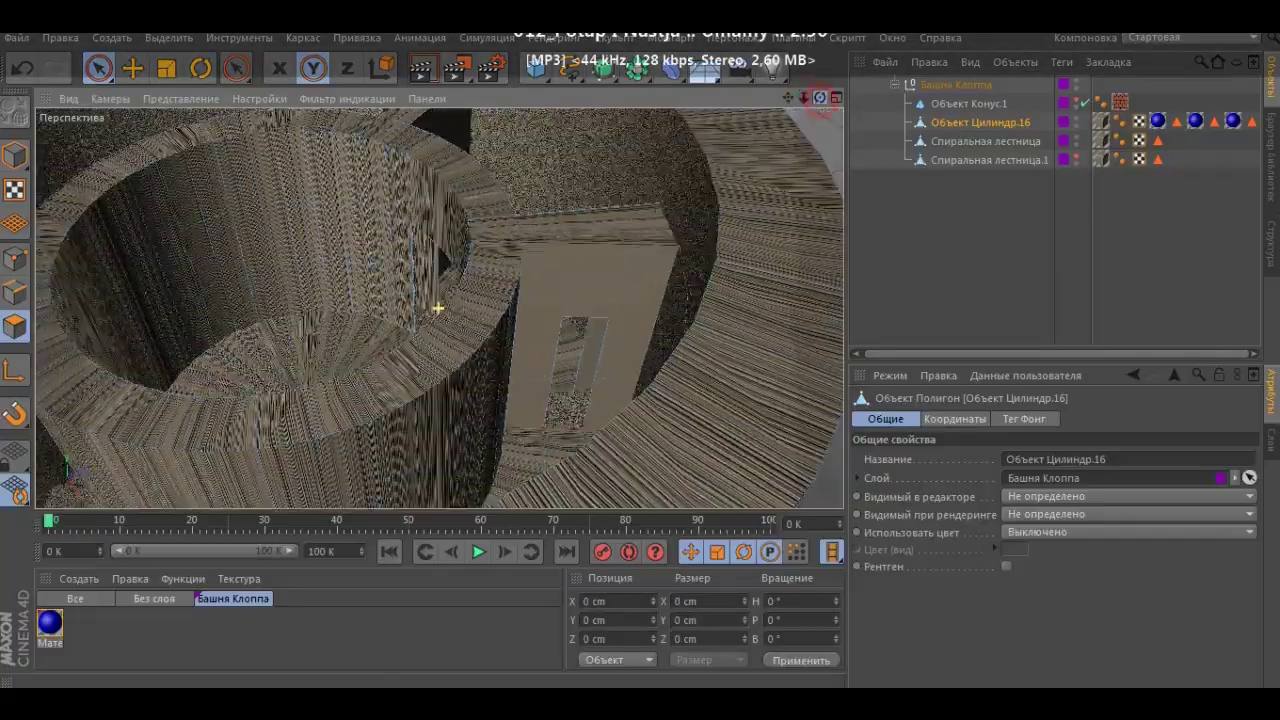
key("ctrl+z")
key("ctrl+z")
key("ctrl+z")
key("ctrl+z")
key("ctrl+z")
key("ctrl+z")
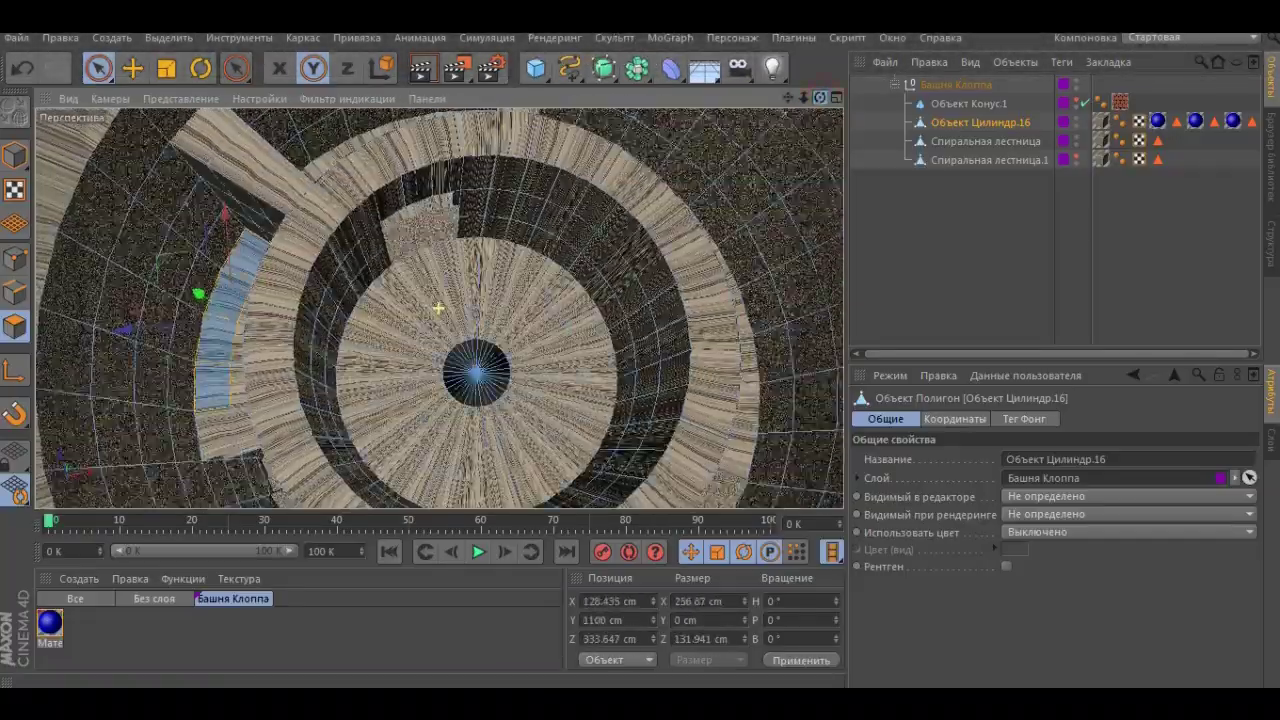
key("ctrl+z")
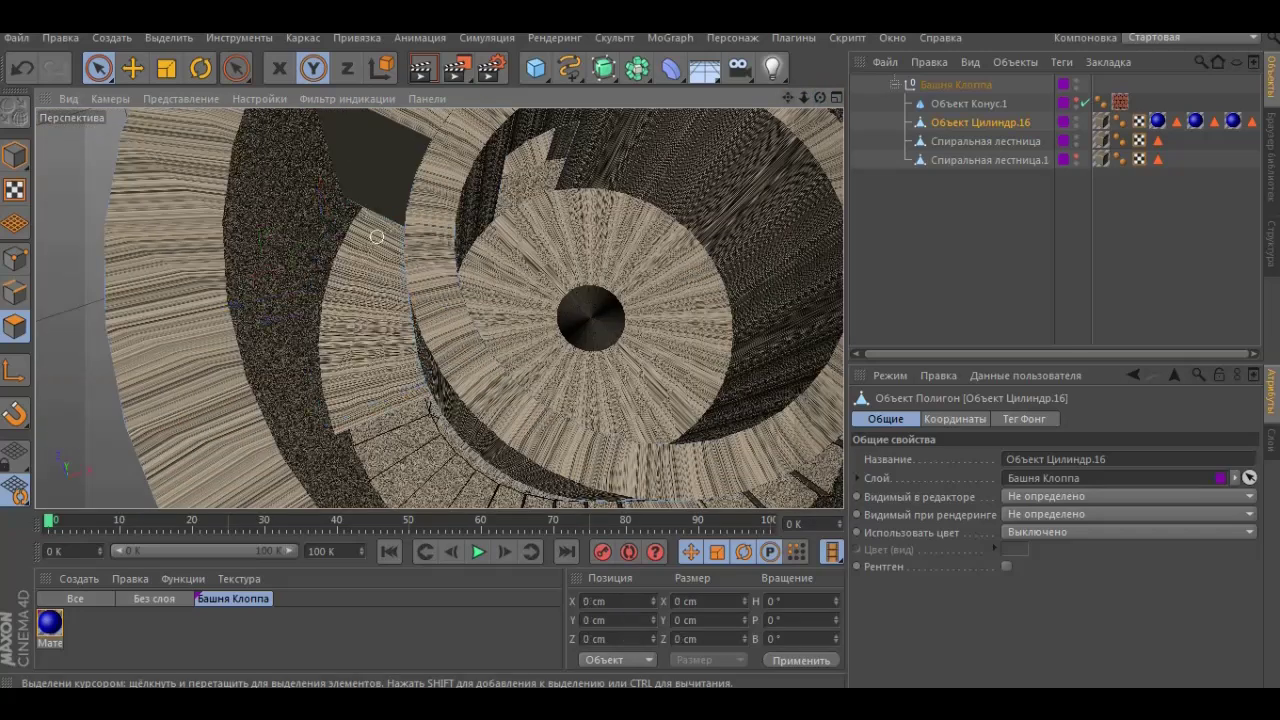
- Select a strip of polygons on the inner wall at the tower's top
left_click_drag(480, 300, 438, 309, "alt")
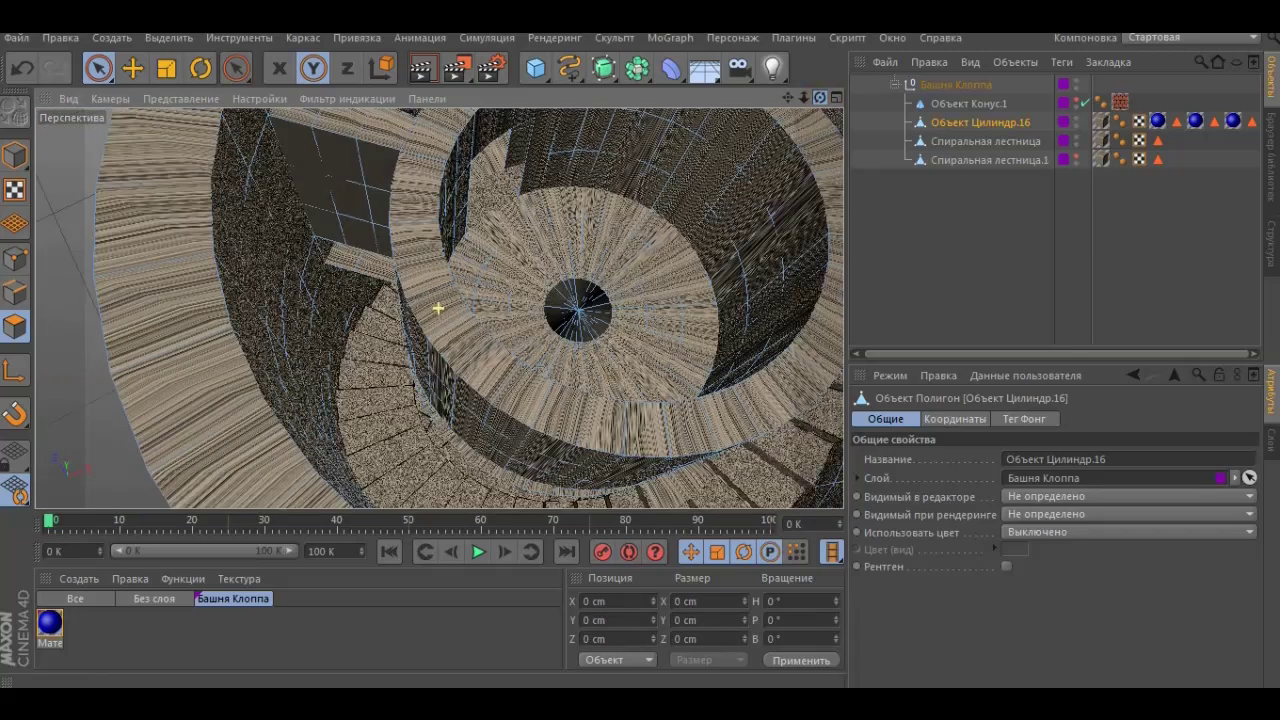
left_click_drag(748, 182, 700, 200, "alt")
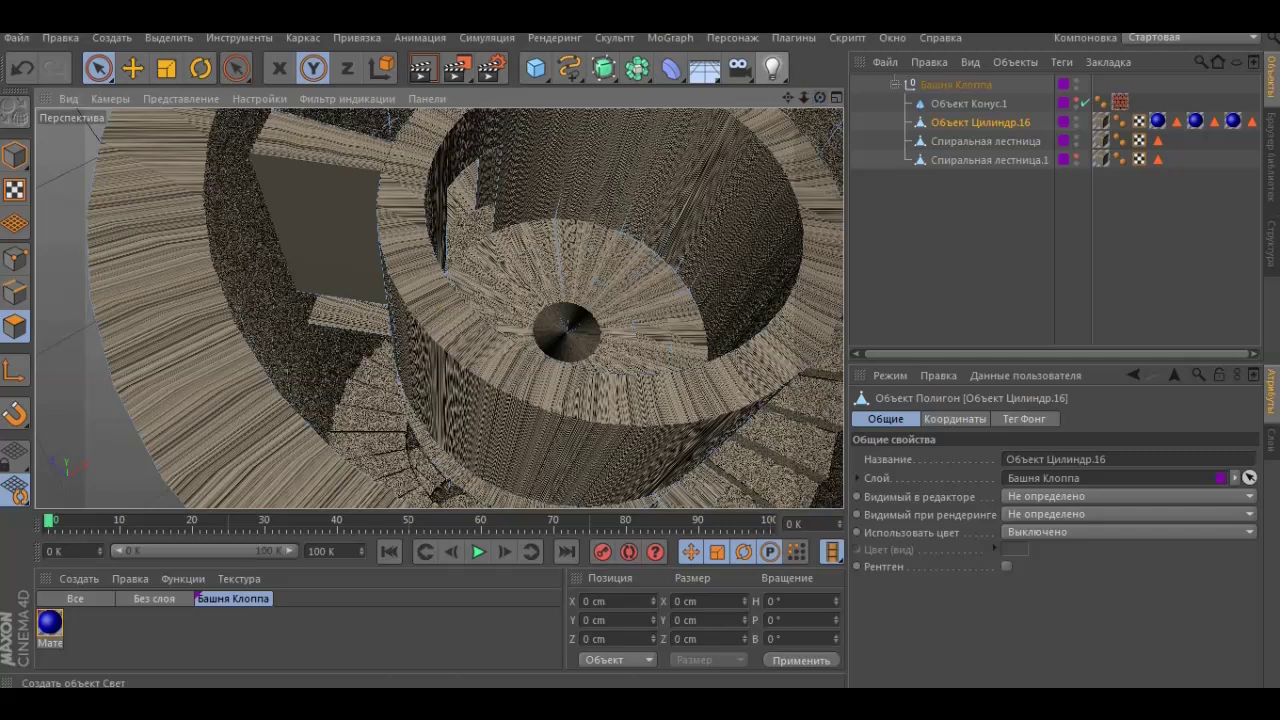
left_click_drag(803, 97, 760, 97)
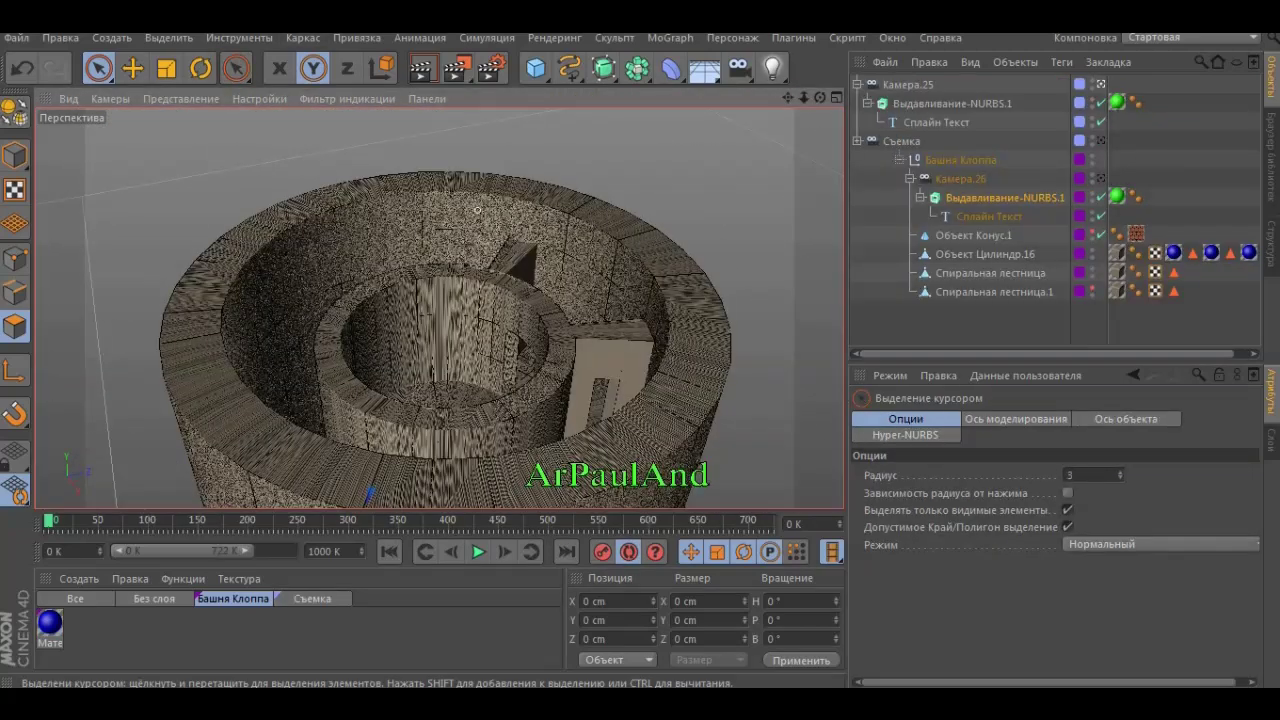
mouse_move(477, 210)
left_mouse_down()
mouse_move(297, 248)
mouse_move(353, 193)
left_mouse_up()
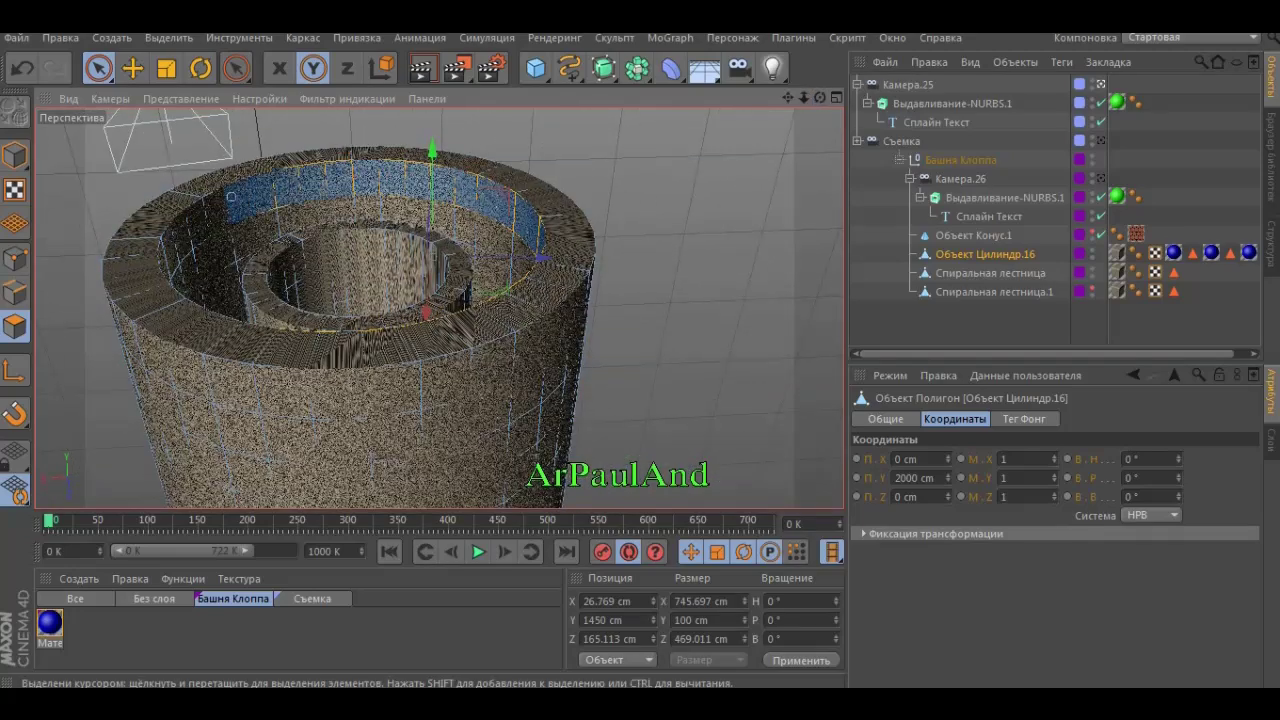
- Apply Выдавить with Смещение -200 cm to the inner wall strip, then return to Live Selection
left_click_drag(231, 196, 397, 216, "alt")
right_click(270, 240)
left_click(314, 351)
double_click(985, 478)
key("Return")
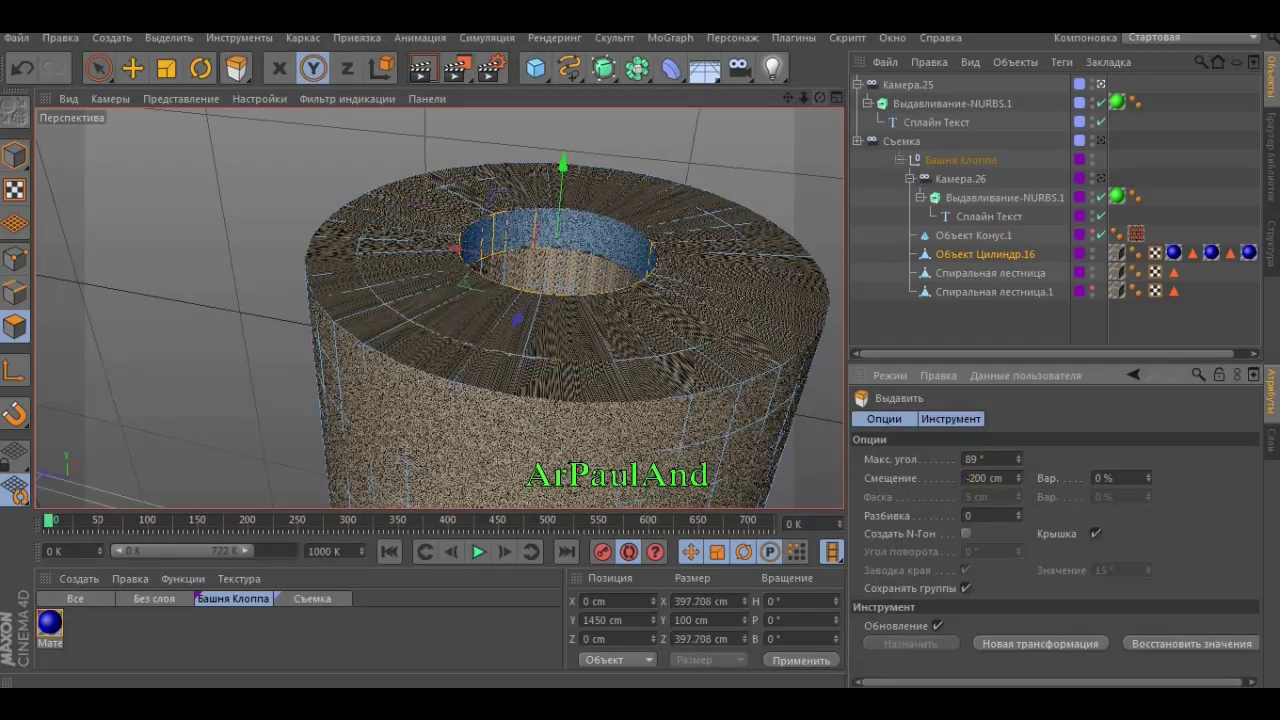
left_click_drag(438, 200, 438, 308, "alt")
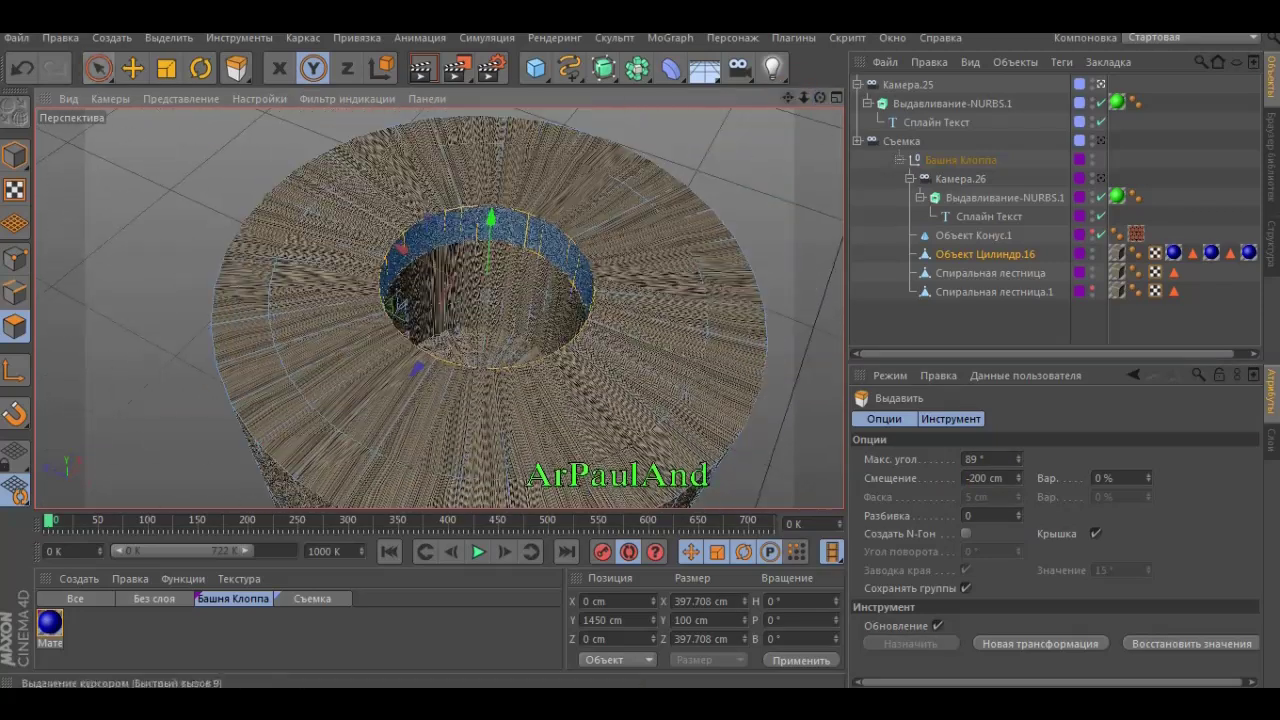
key("space")
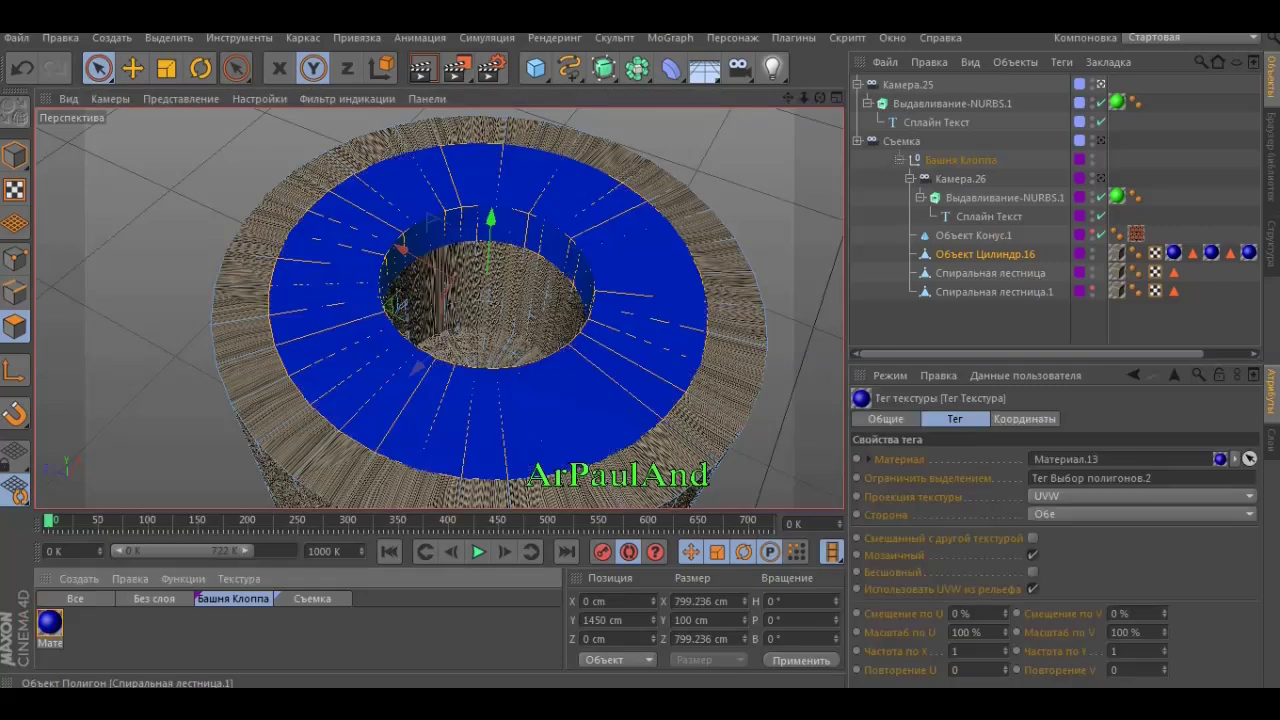
- Frame Цилиндр.16 and select its 'Потолок кабинета Клоппа' polygon selection tag
left_click_drag(438, 309, 600, 380, "alt")
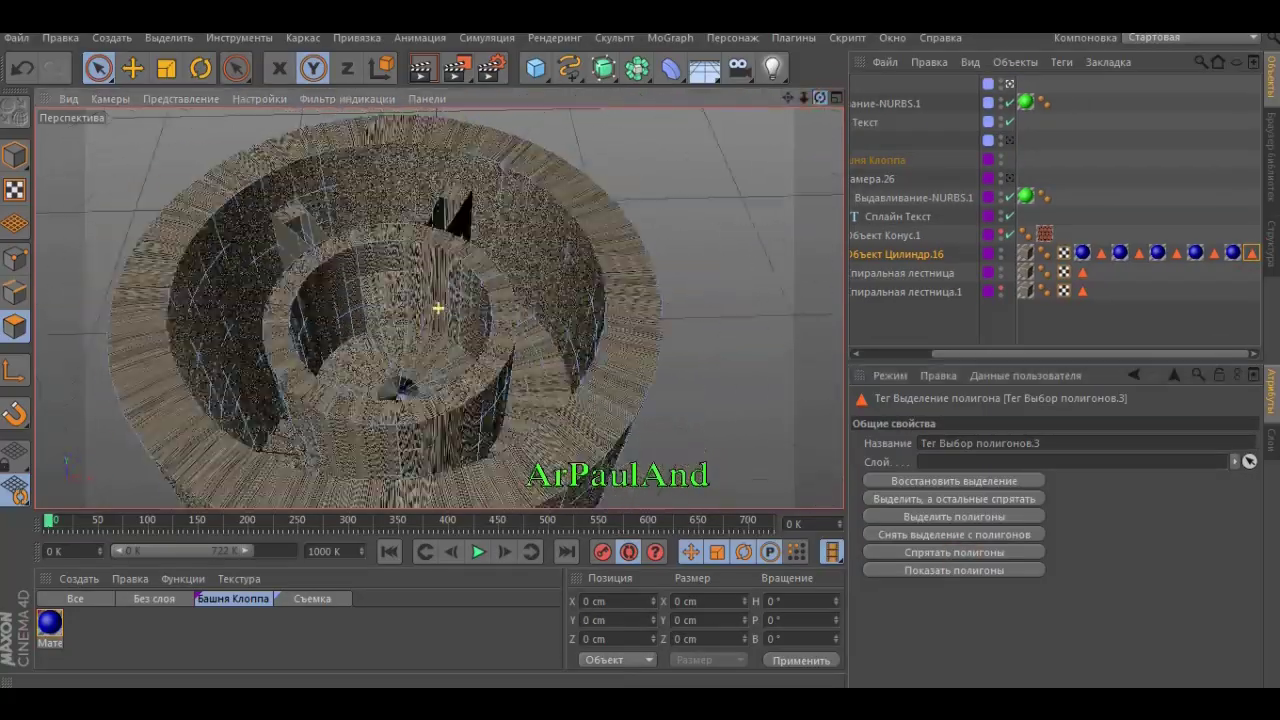
left_click_drag(438, 309, 438, 309, "alt")
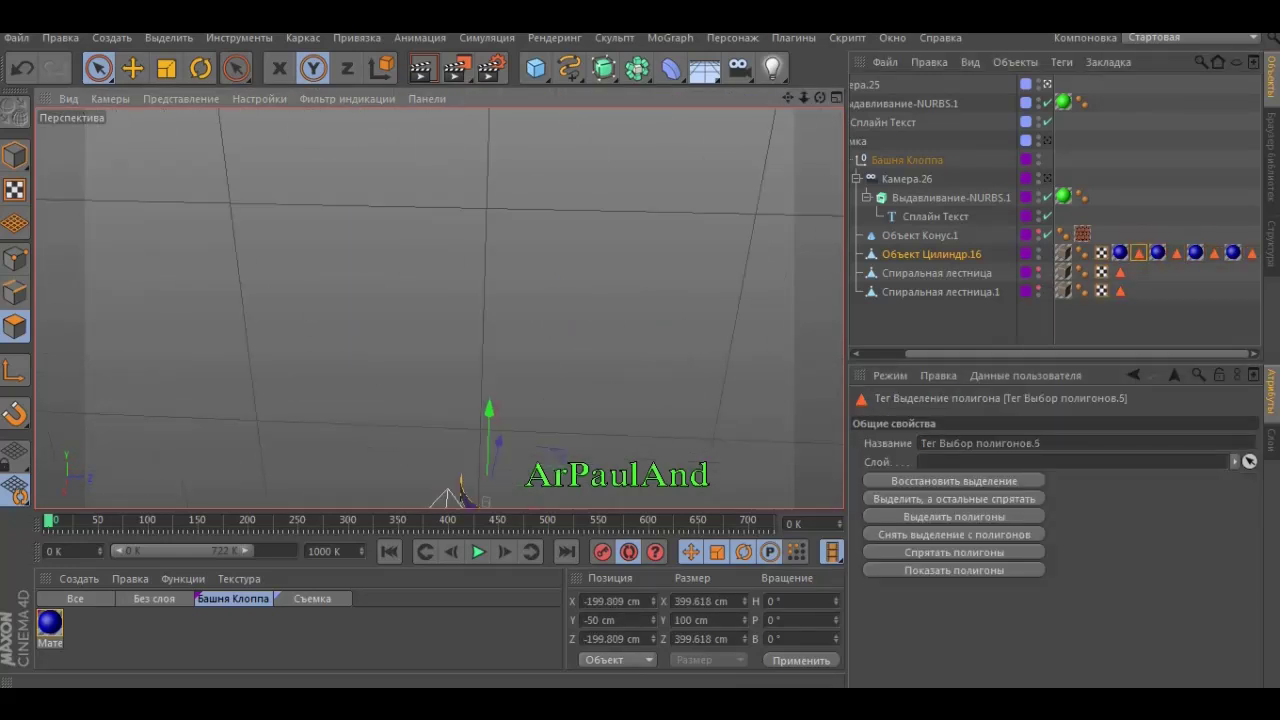
left_click(1214, 253)
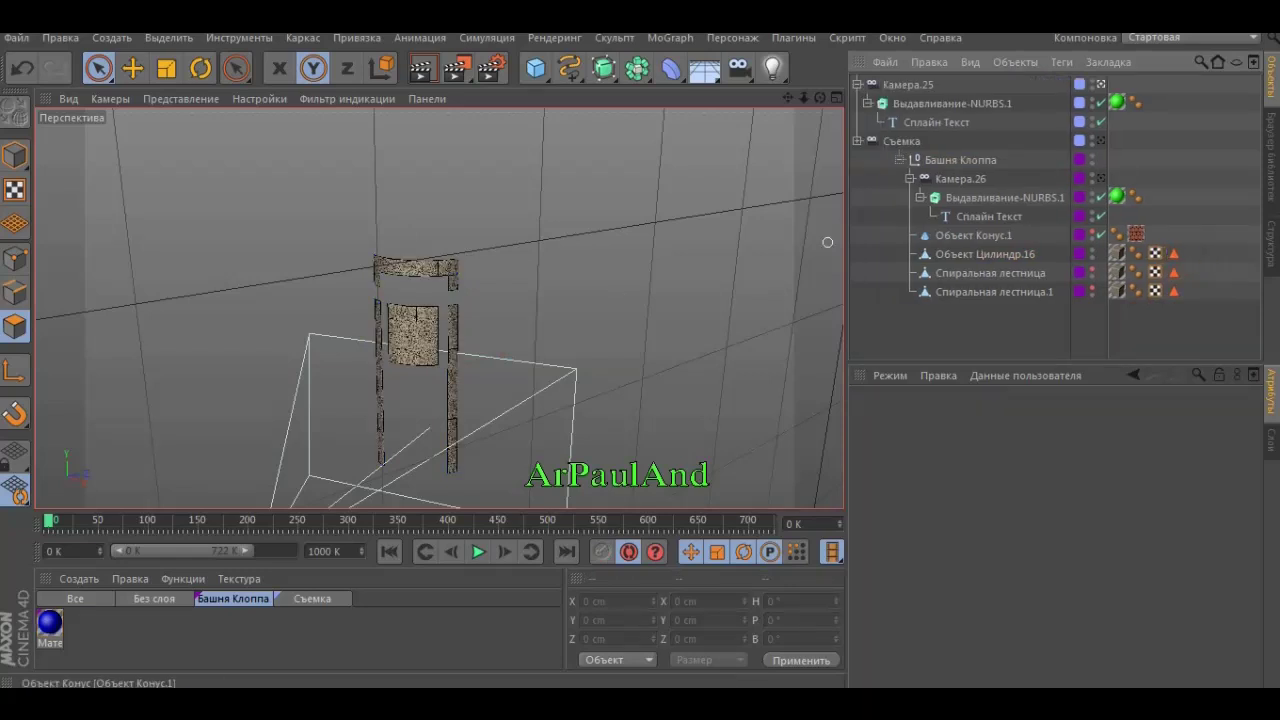
key("o")
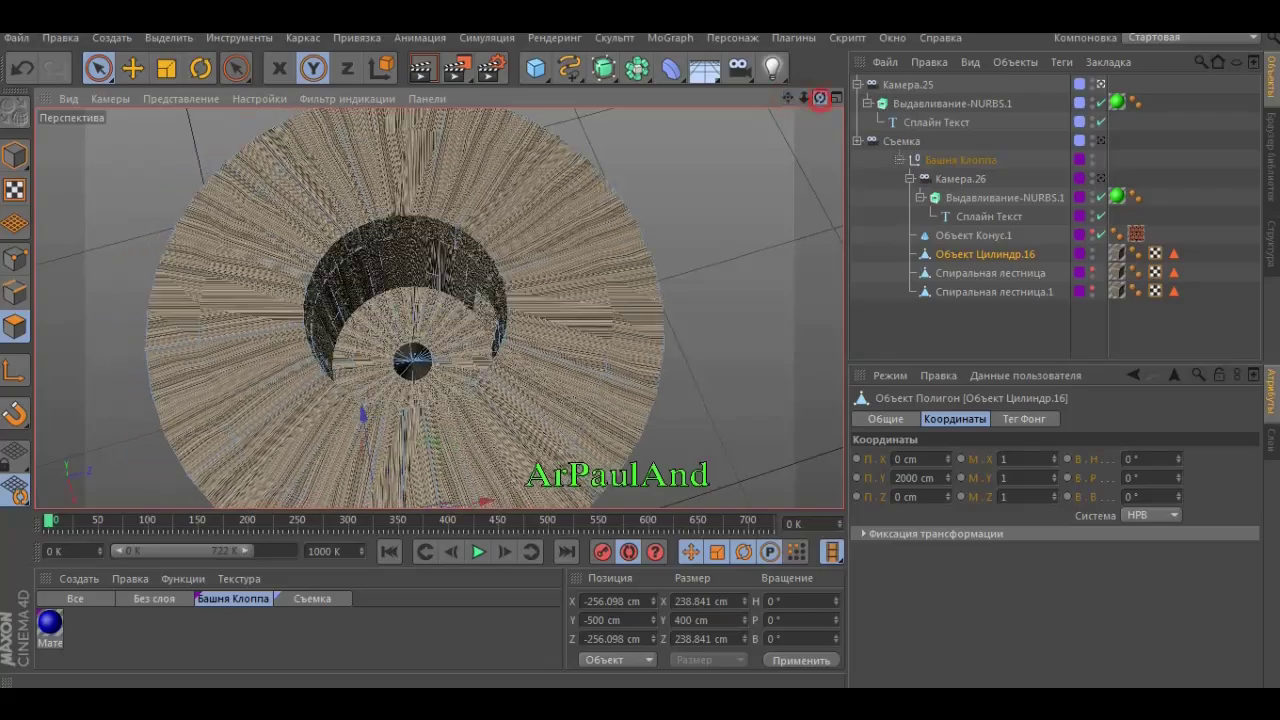
left_click(1174, 253)
left_click_drag(400, 300, 439, 309, "alt")
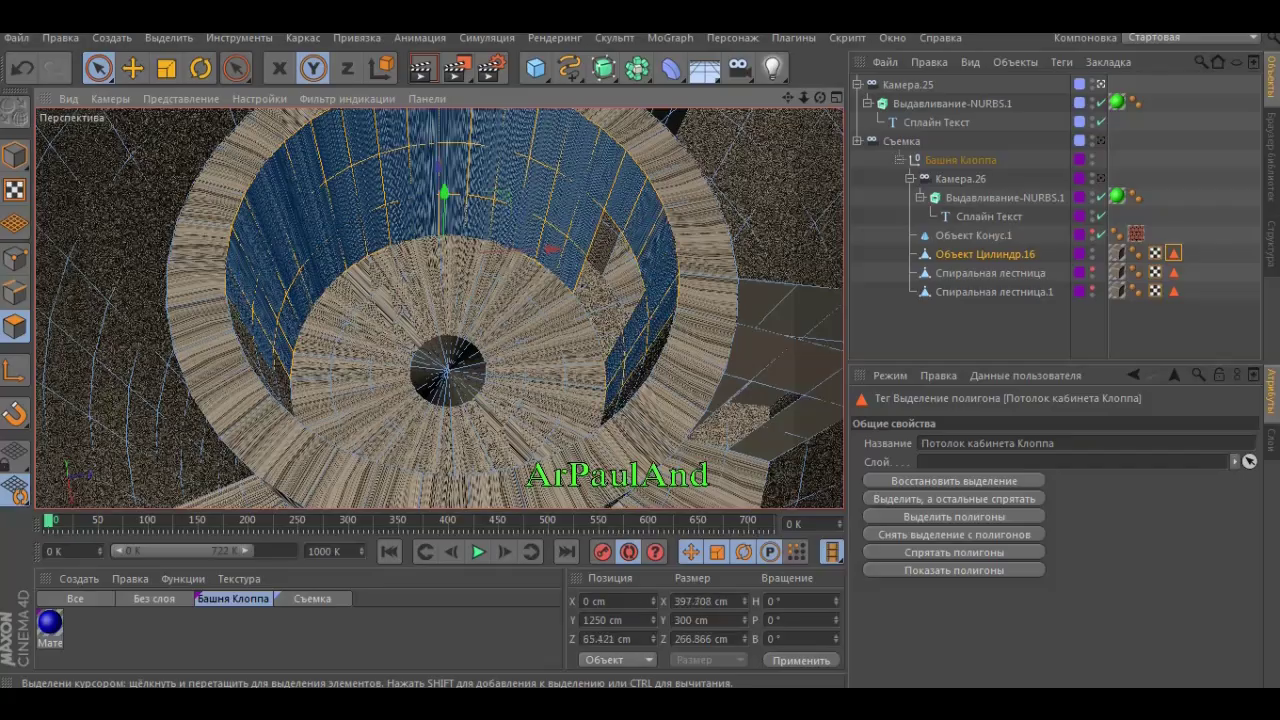
- Save the entrance-opening wall strip of Объект Цилиндр.16 as a new polygon selection tag
left_click_drag(439, 309, 439, 309, "alt")
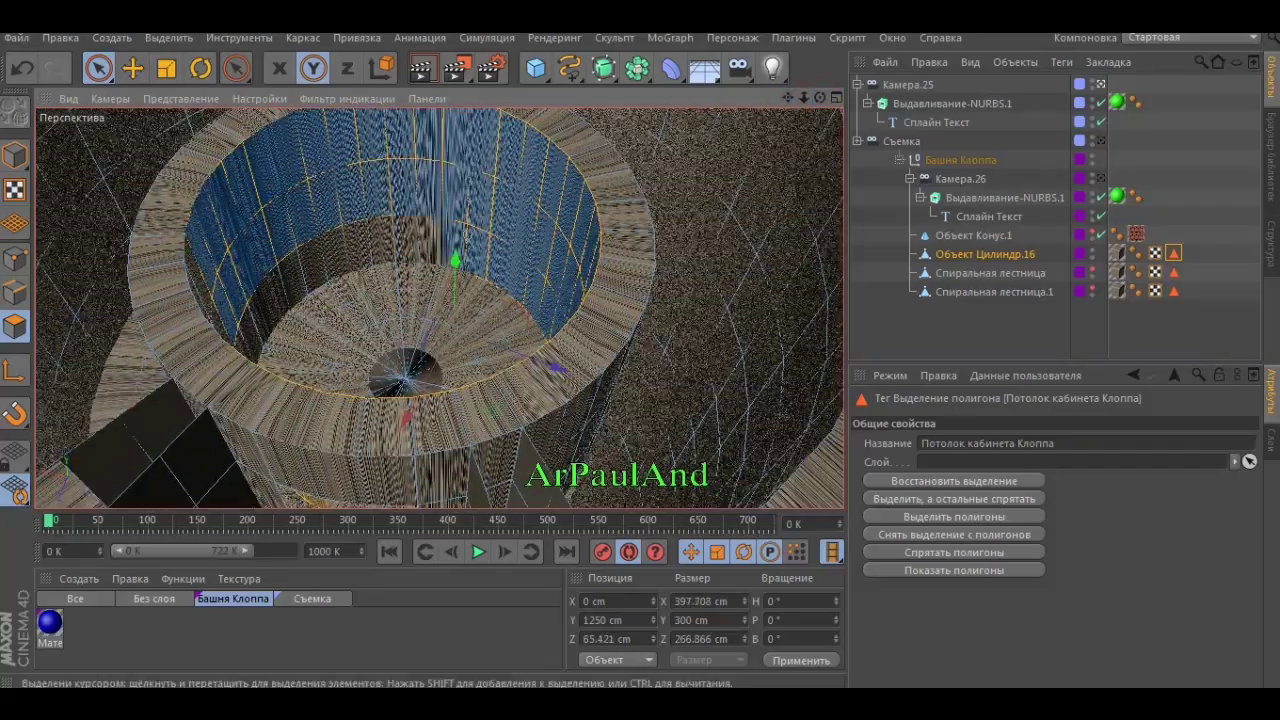
left_click_drag(250, 330, 300, 157, "alt")
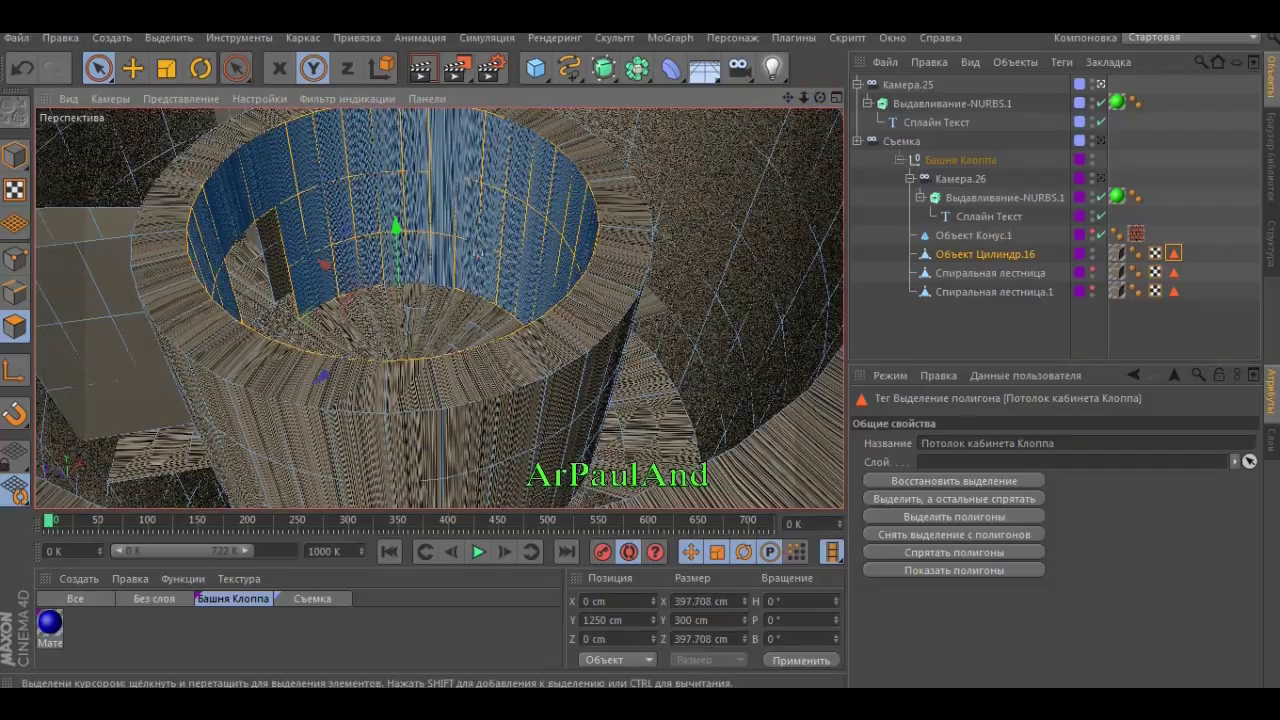
mouse_move(819, 97)
left_mouse_down()
mouse_move(790, 97)
mouse_move(760, 120)
left_mouse_up()
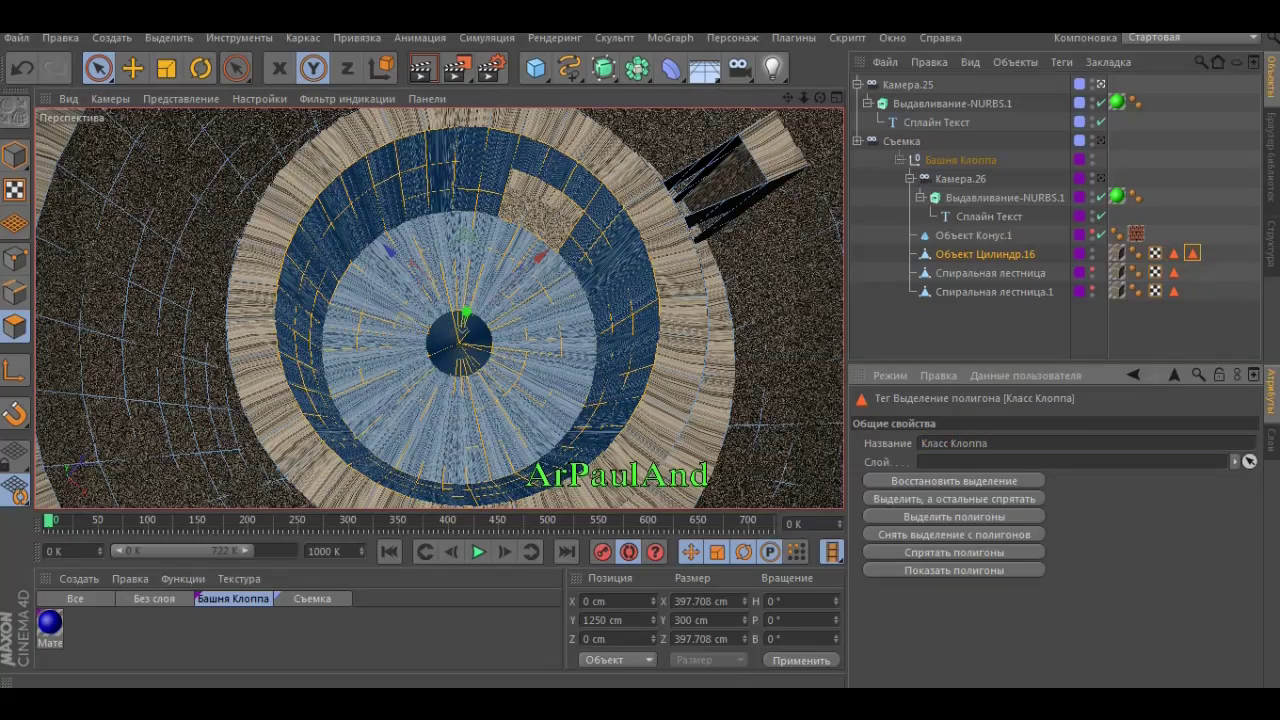
left_click(771, 451)
mouse_move(819, 97)
left_mouse_down()
mouse_move(760, 112)
mouse_move(800, 110)
mouse_move(725, 160)
left_mouse_up()
left_click_drag(48, 622, 480, 280)
key("ctrl+z")
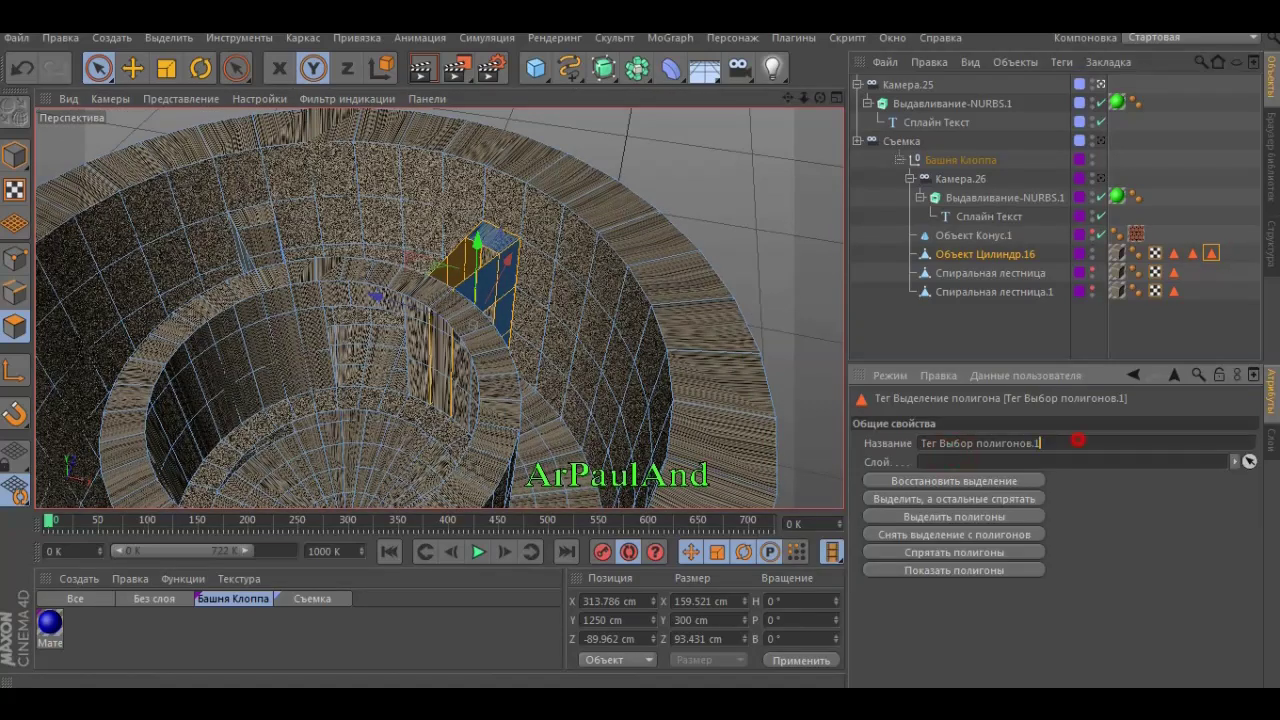
- Name the doorway tag 'Входной проем' and store the selected wall polygons in a new tag
type("Входной проем")
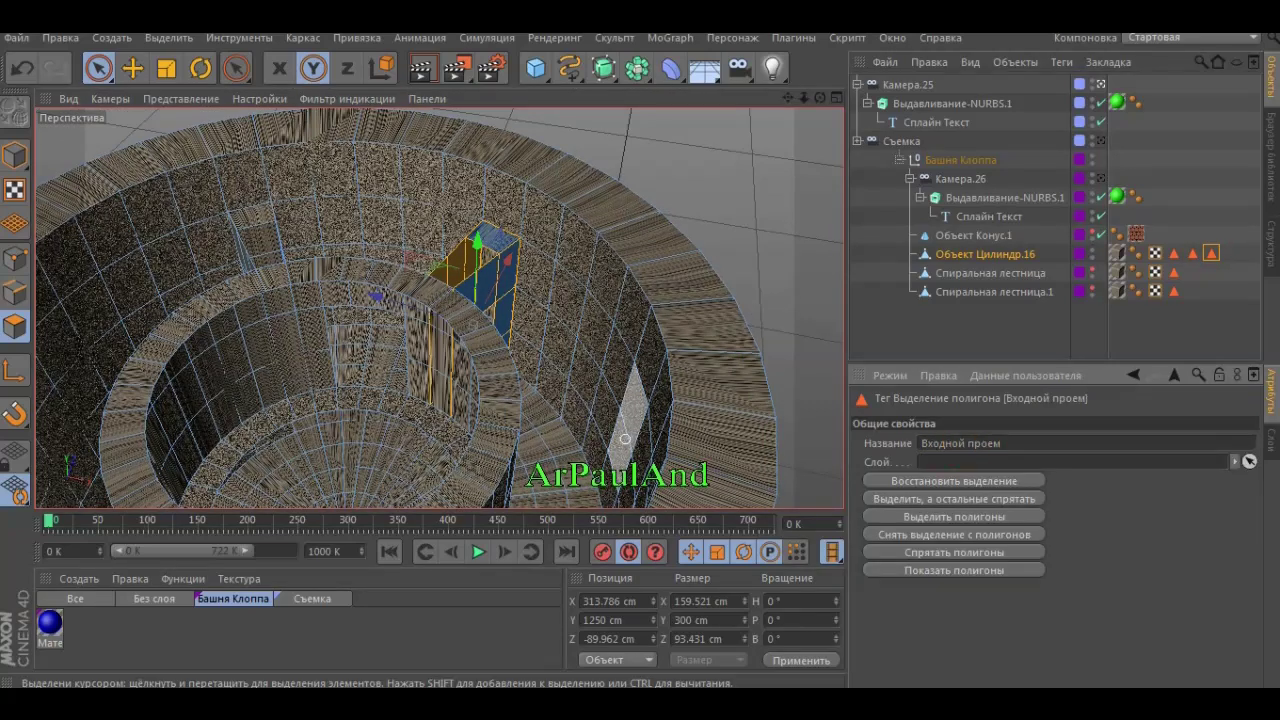
mouse_move(624, 438)
left_mouse_down("alt")
mouse_move(595, 322)
mouse_move(560, 300)
mouse_move(500, 300)
left_mouse_up("alt")
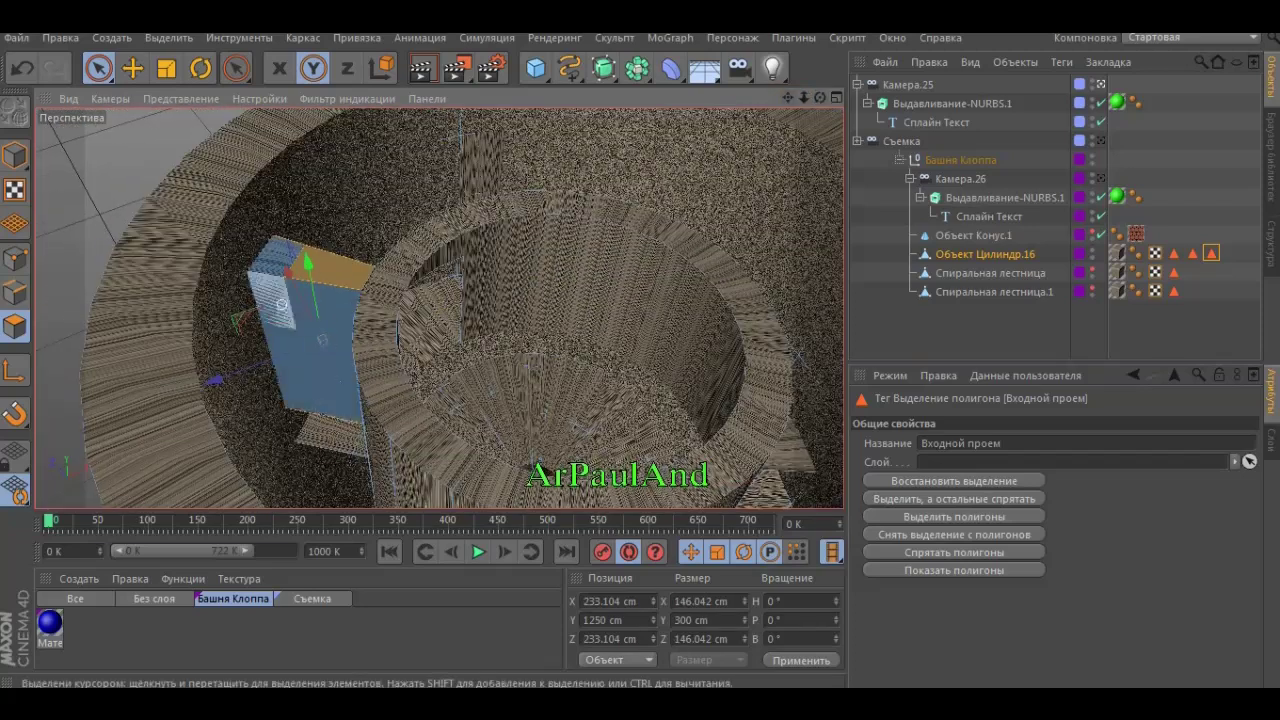
key("ctrl+shift+s")
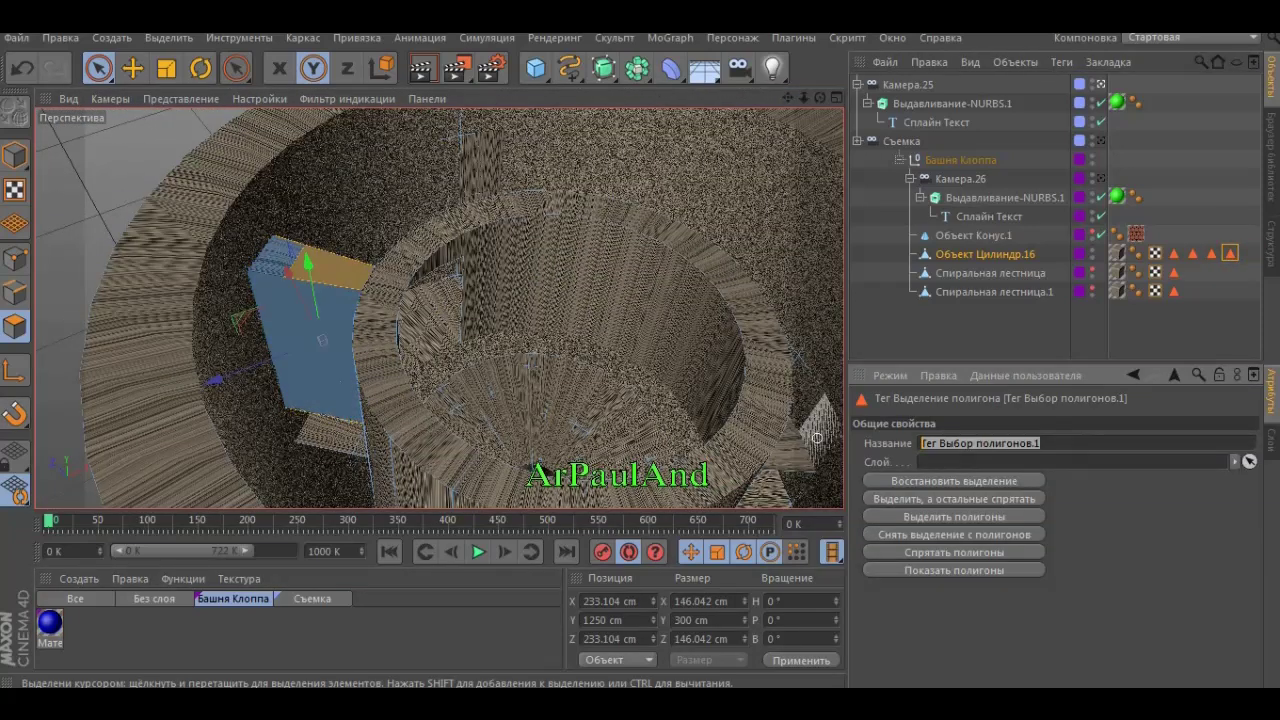
type("Стена")
- Hide the wall polygons stored in the 'Стена' tag and look down into the ring
left_click(954, 552)
mouse_move(600, 330)
left_mouse_down("alt")
mouse_move(437, 303)
mouse_move(714, 137)
left_mouse_up("alt")
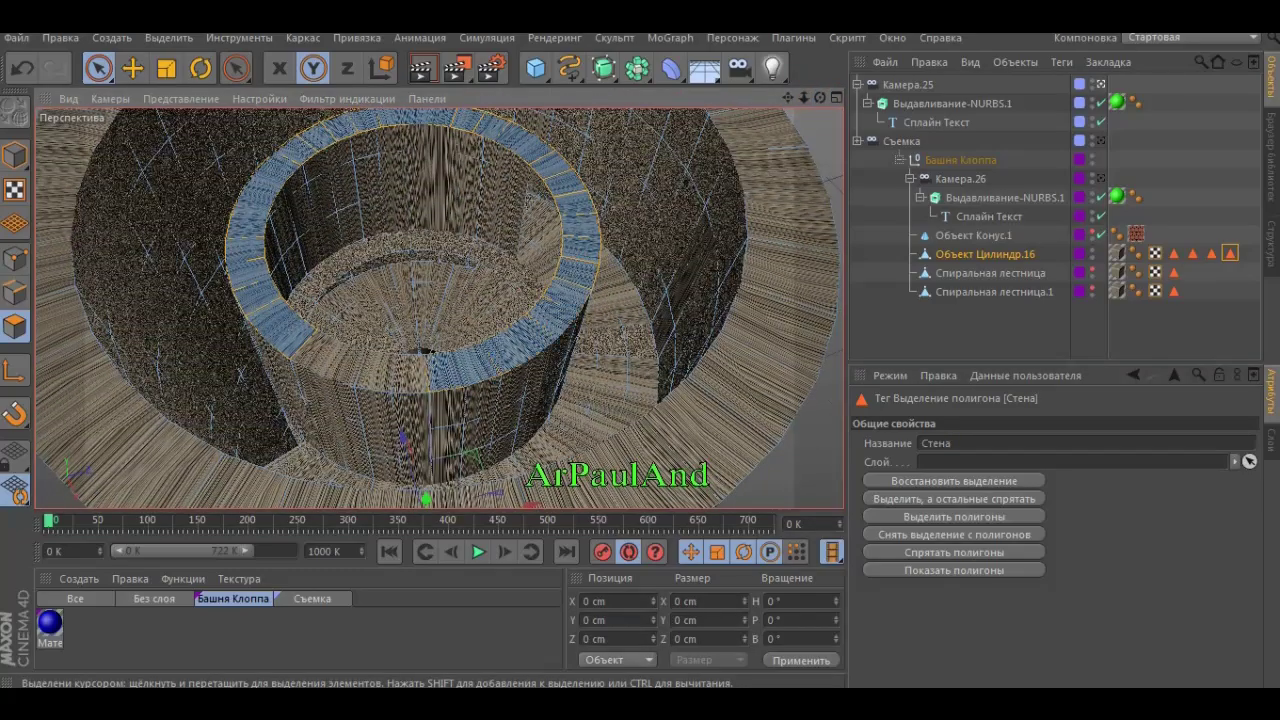
left_click_drag(392, 404, 426, 400, "alt")
mouse_move(424, 457)
left_mouse_down("alt")
mouse_move(435, 294)
mouse_move(480, 300)
mouse_move(450, 275)
mouse_move(396, 270)
mouse_move(438, 308)
mouse_move(420, 252)
left_mouse_up("alt")
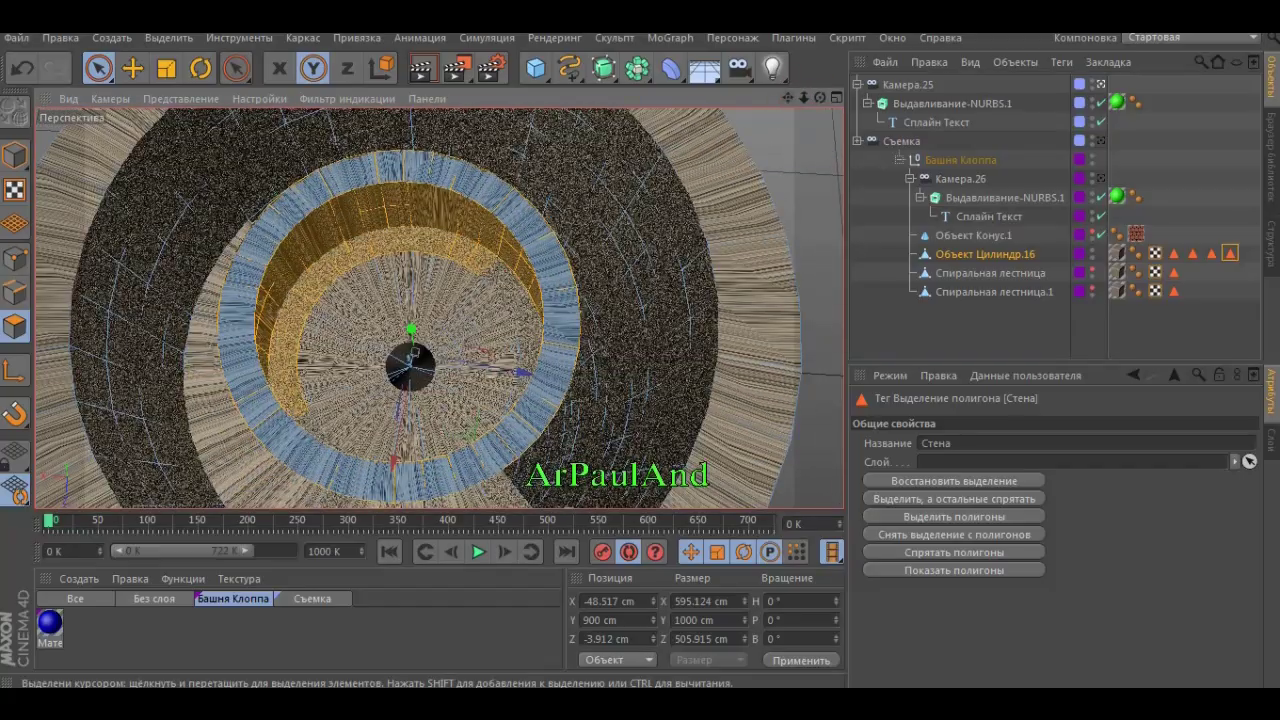
- Save the orange polygons as a selection tag named 'Стены кабинета снаружи'
left_click_drag(413, 352, 438, 308, "alt")
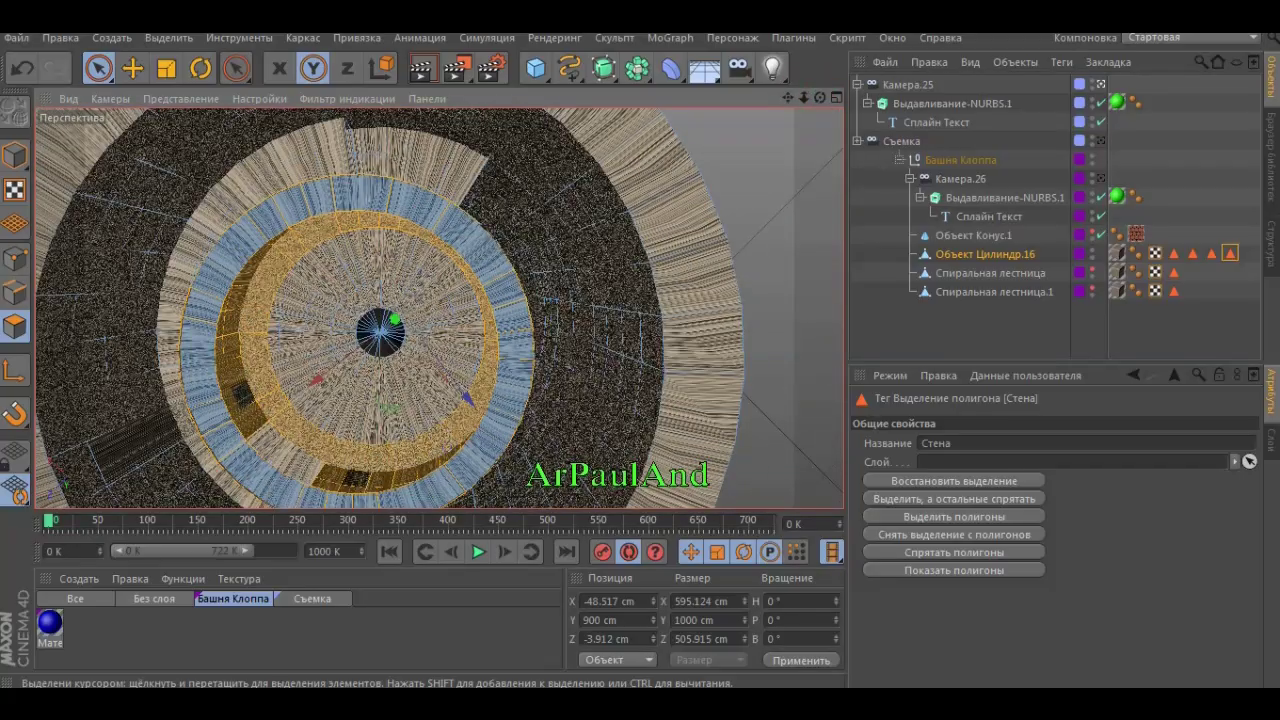
left_click(1155, 254)
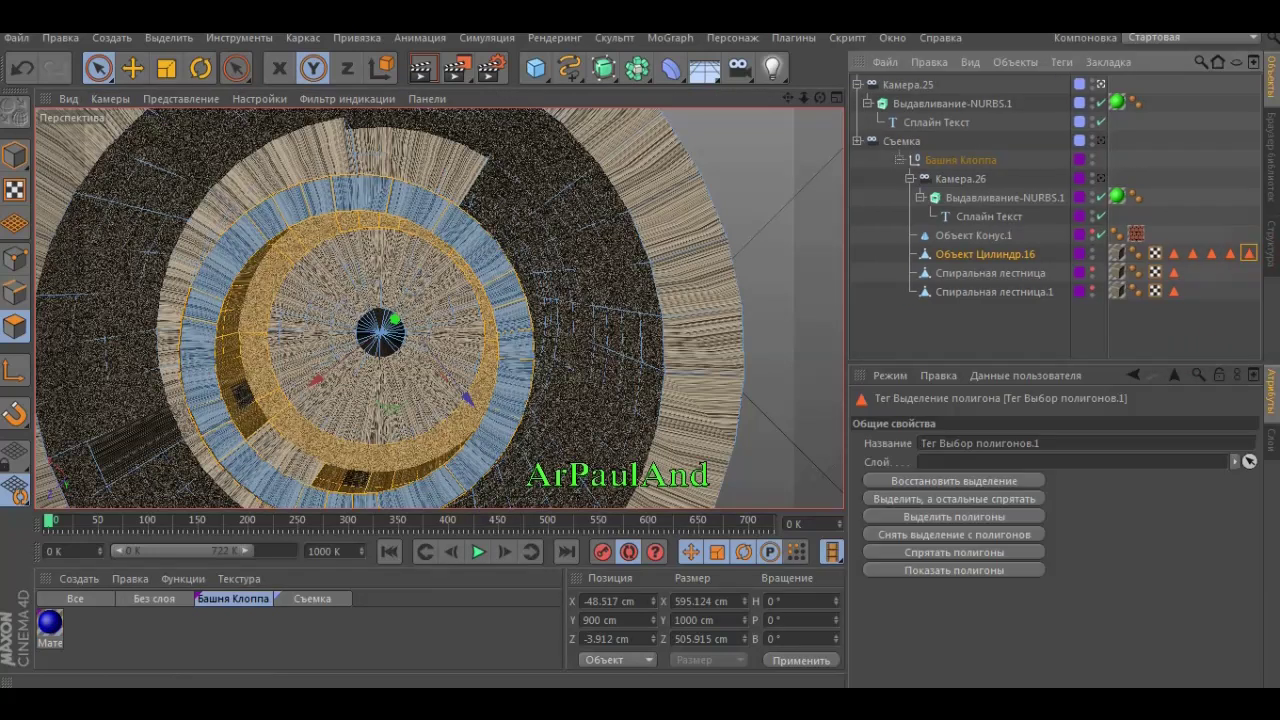
left_click(1000, 443)
type("Стены кабинета снаружи")
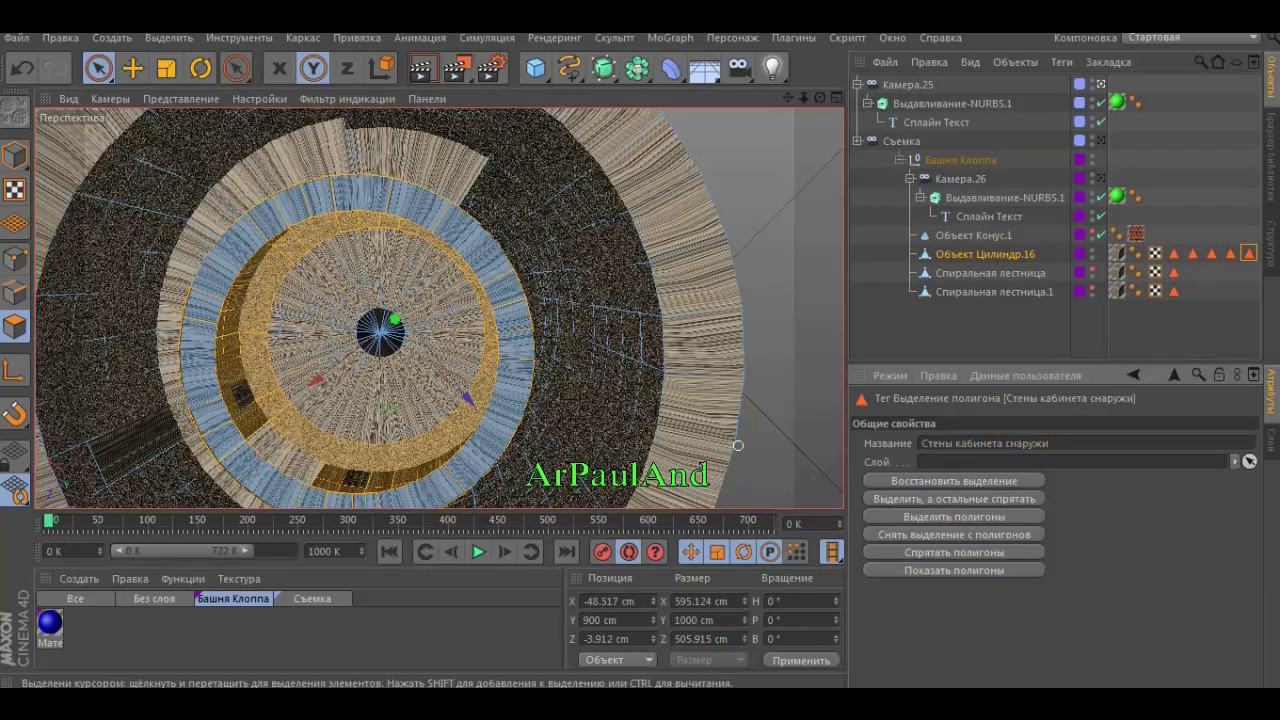
- Store the remaining ring polygons as tag 'Пол в проходной' and hide them
left_click(738, 445)
mouse_move(738, 445)
left_mouse_down("alt")
mouse_move(438, 308)
mouse_move(411, 386)
left_mouse_up("alt")
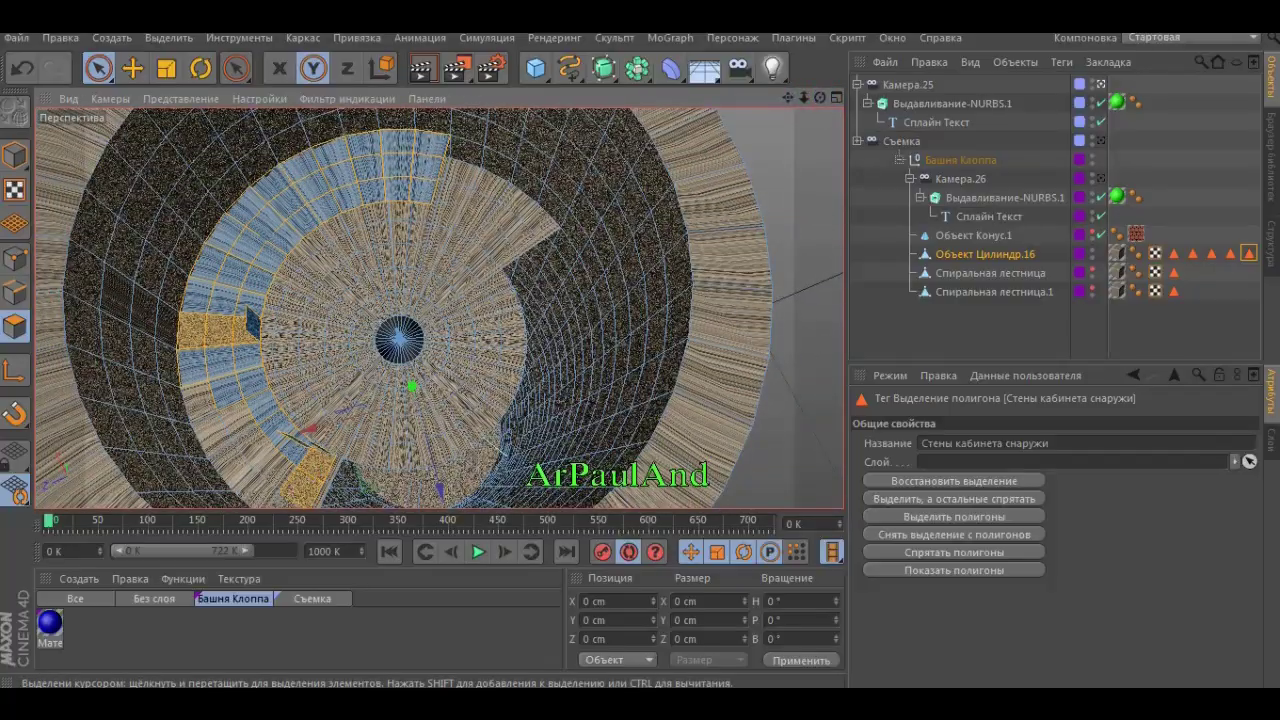
left_click_drag(411, 386, 439, 309, "alt")
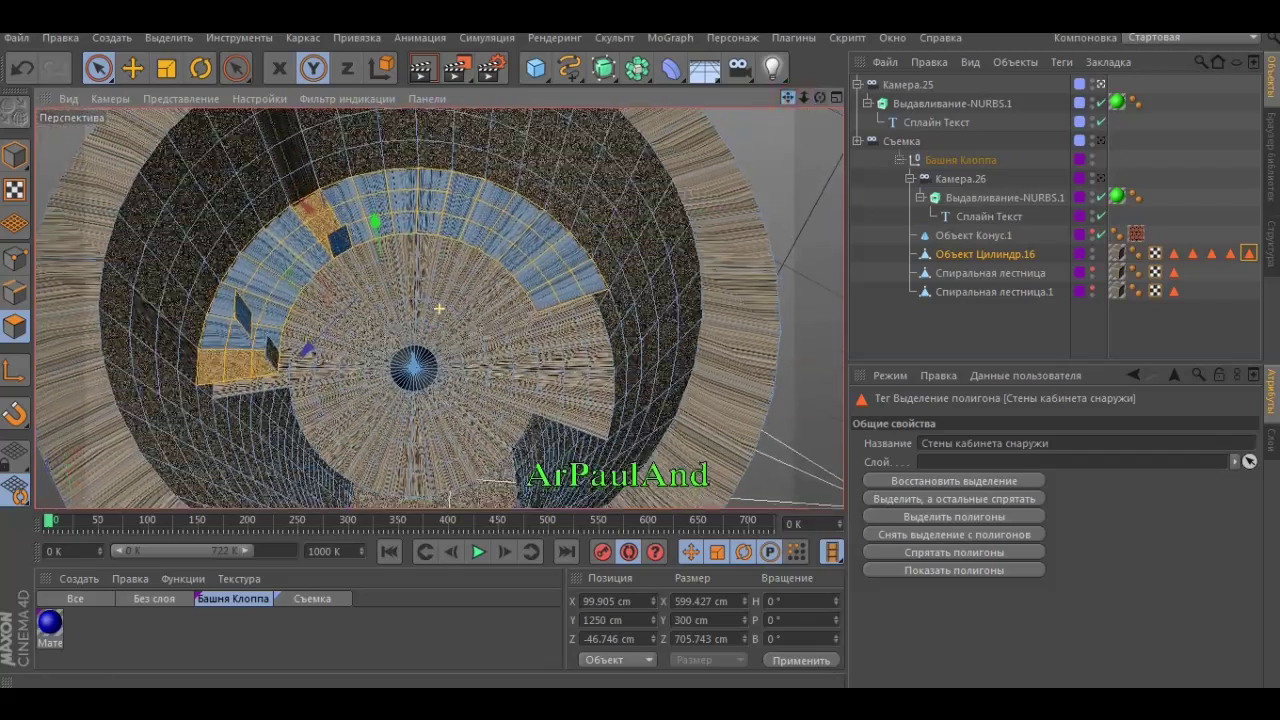
left_click(168, 37)
left_click(200, 470)
double_click(1000, 443)
type("Пол в проходной")
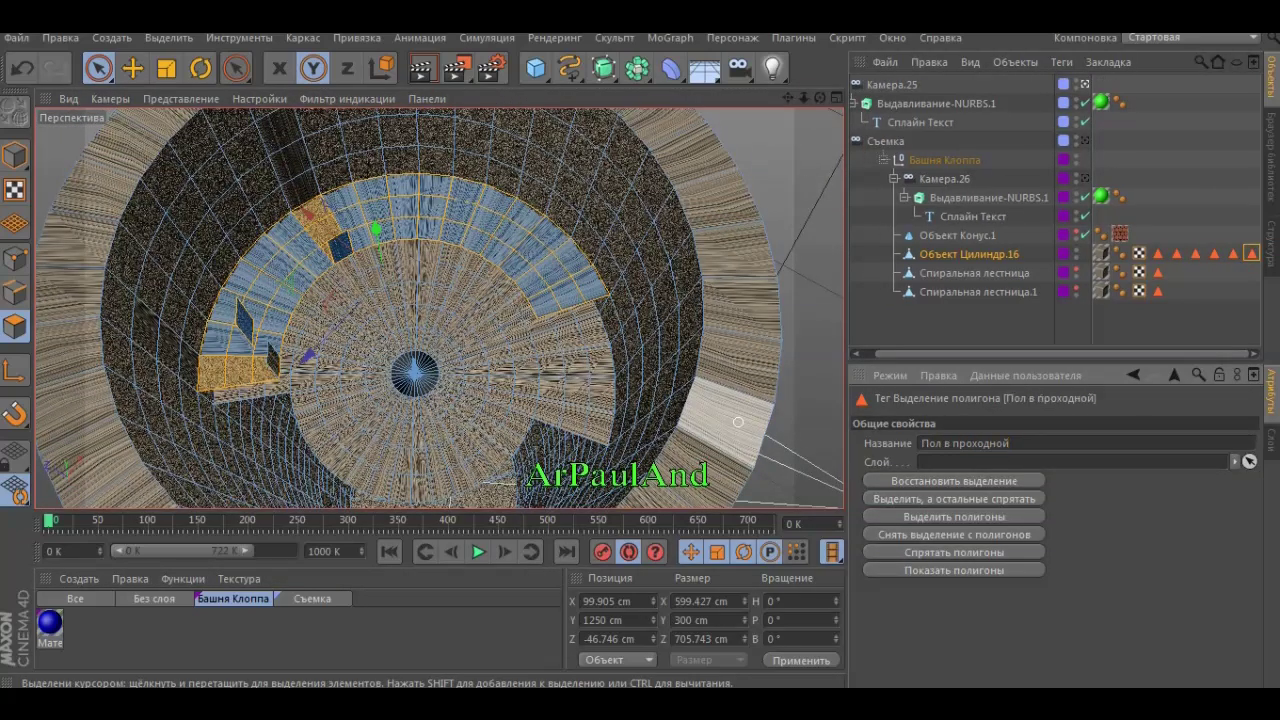
key("Delete")
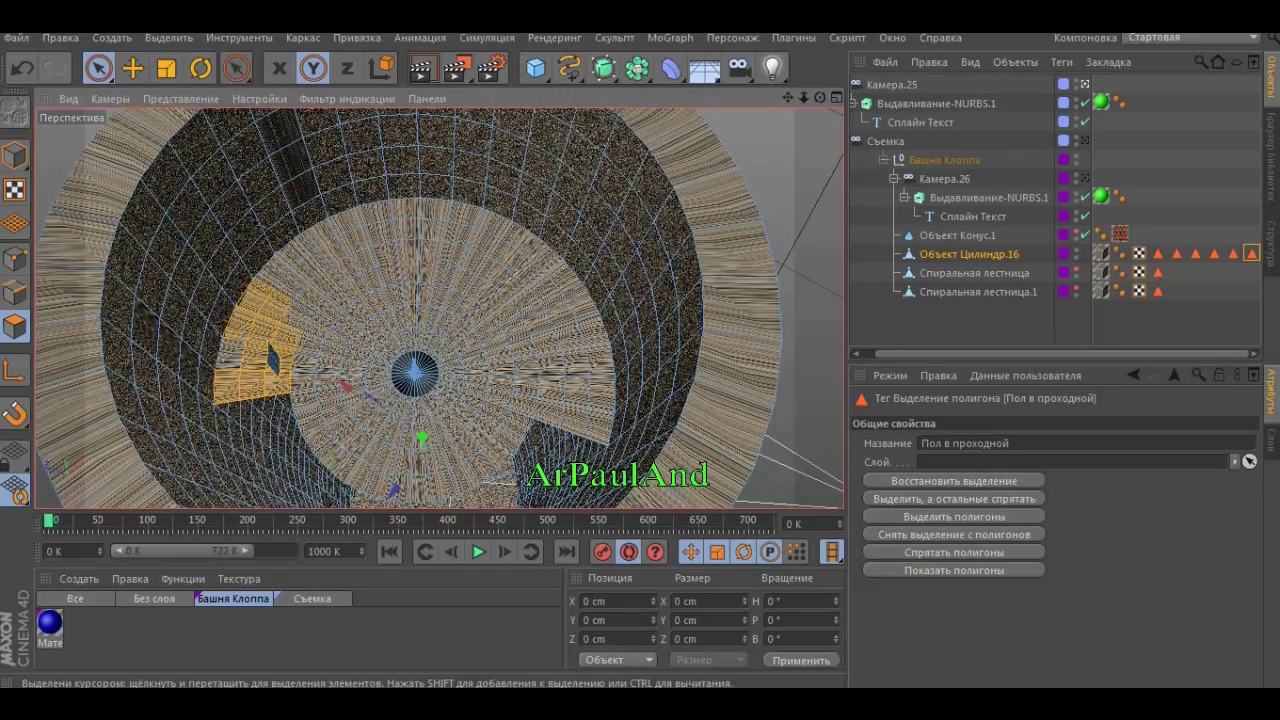
- Select the top and centre of the ring and start naming another selection tag
left_click_drag(345, 222, 480, 410)
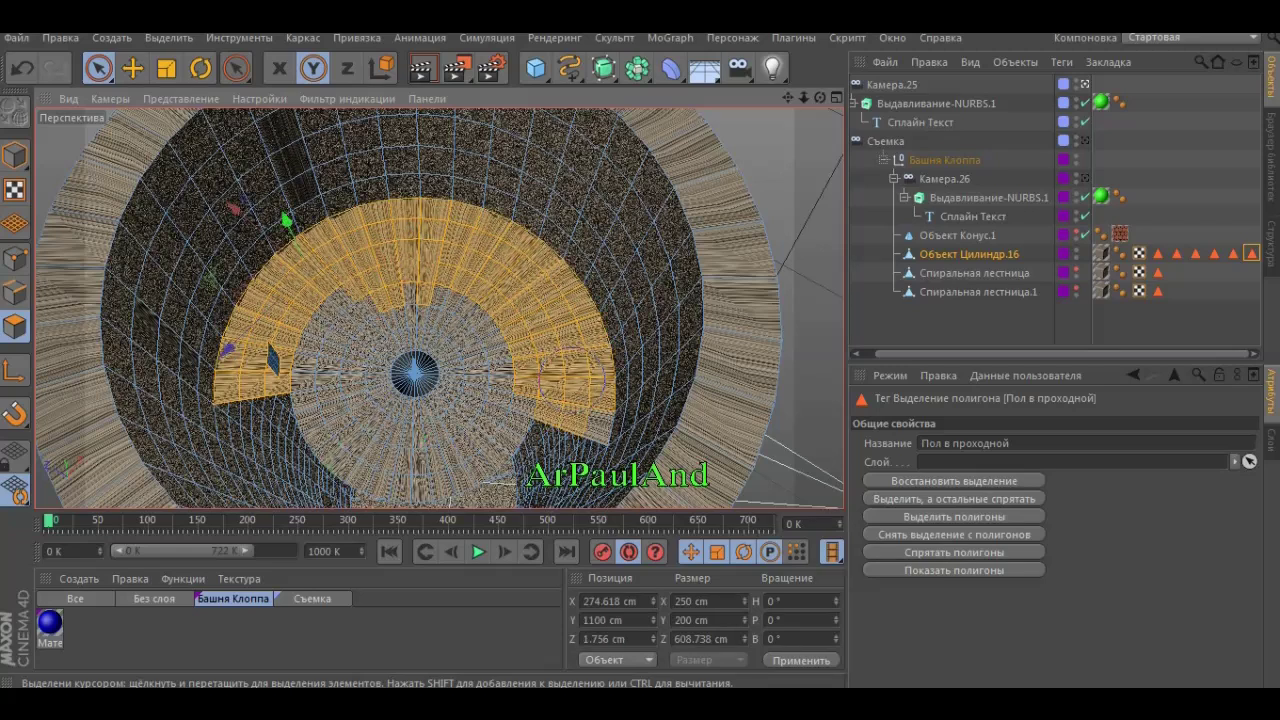
left_click_drag(470, 440, 430, 350)
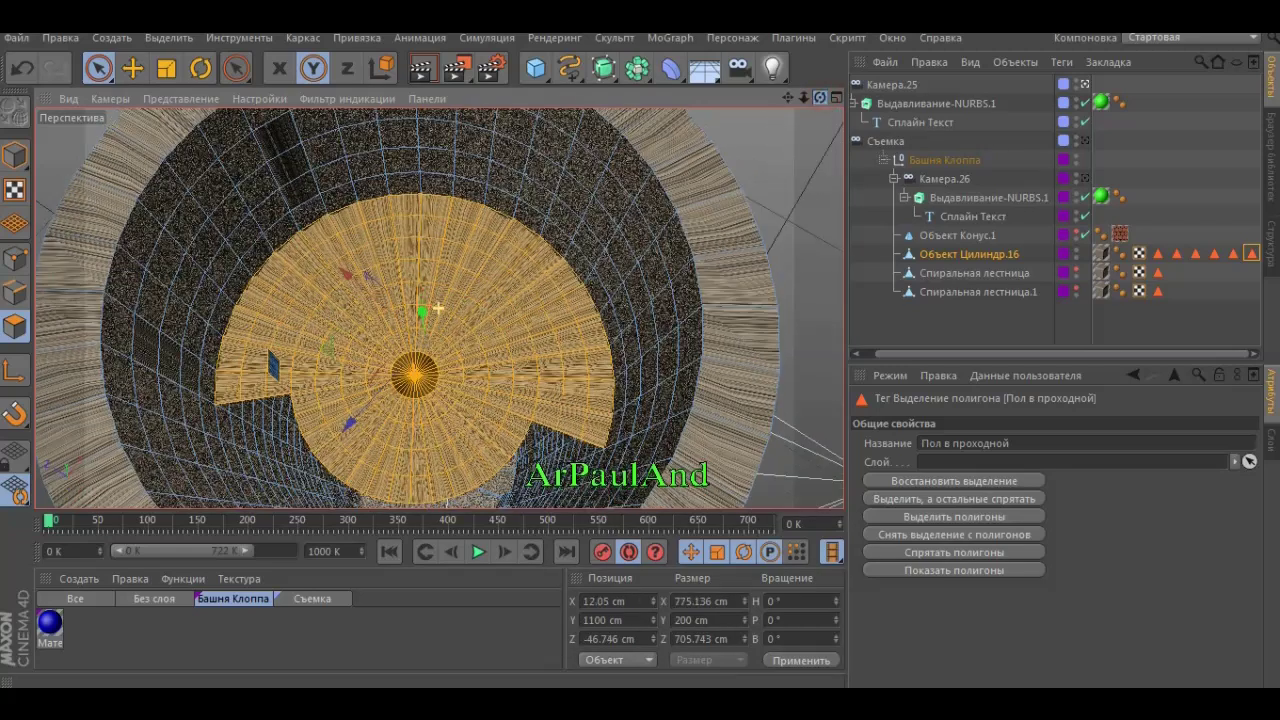
scroll(420, 360, "up", 3)
type("По")
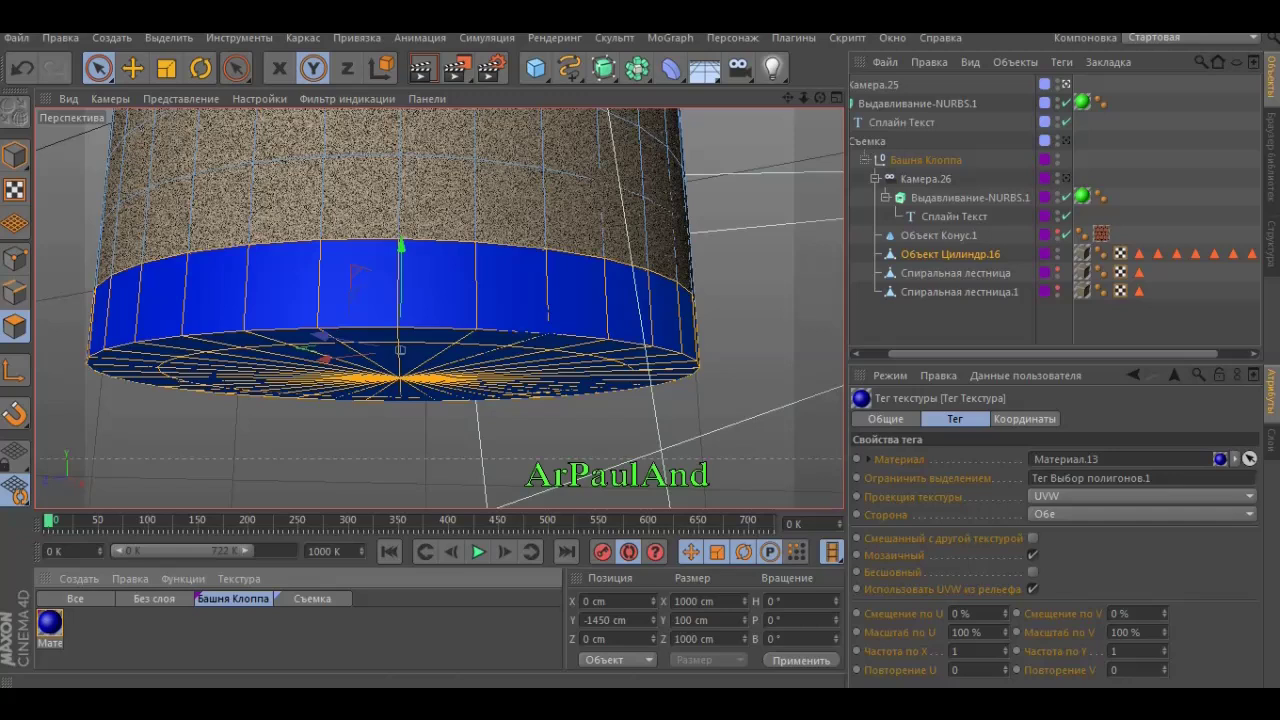
- Confirm 'Низ башни' as the tower-bottom tag name and view the base from a flatter angle
left_click(701, 438)
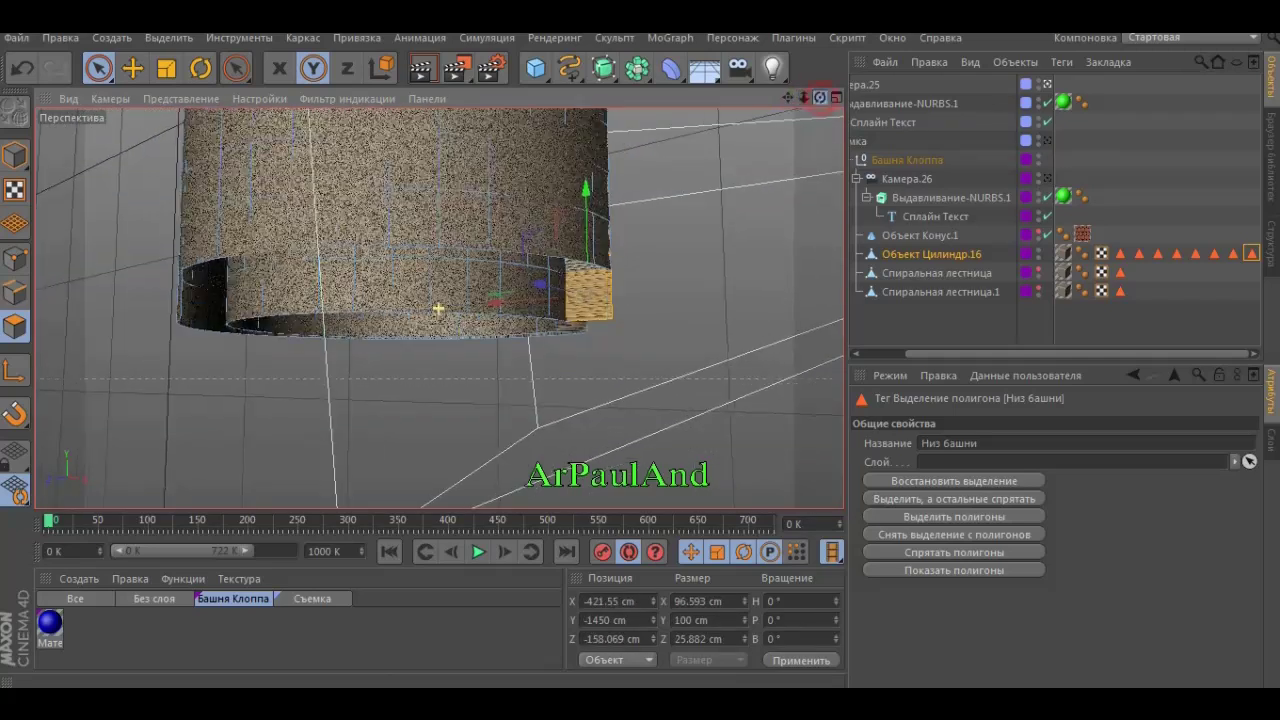
left_click_drag(820, 97, 545, 317)
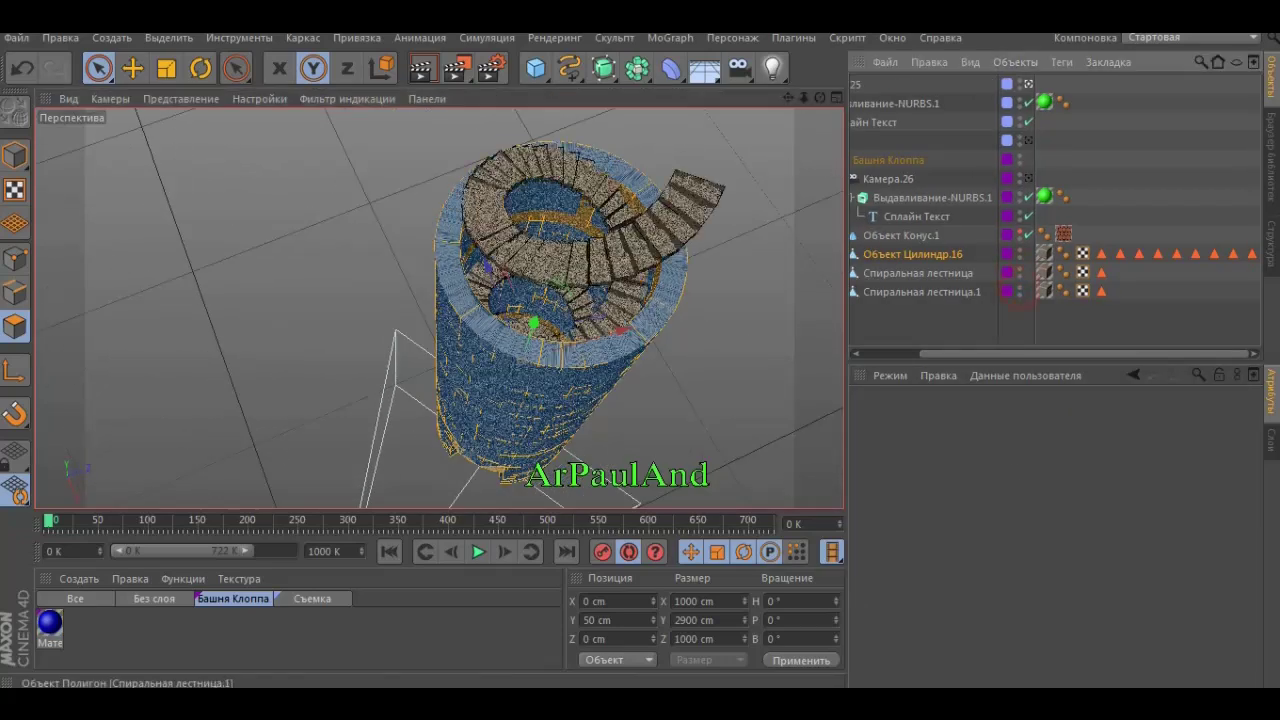
- Select Объект Цилиндр.16 and the upper wall polygons above the spiral stairs
left_click(438, 309)
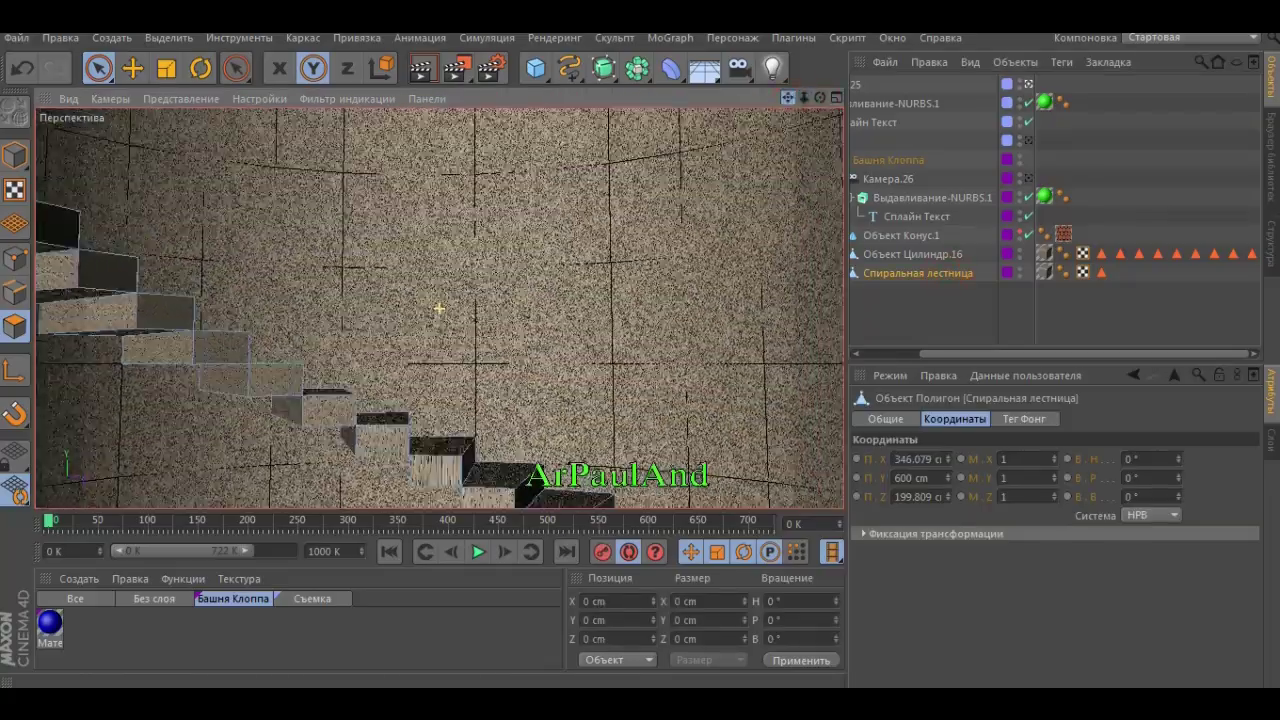
left_click(471, 286)
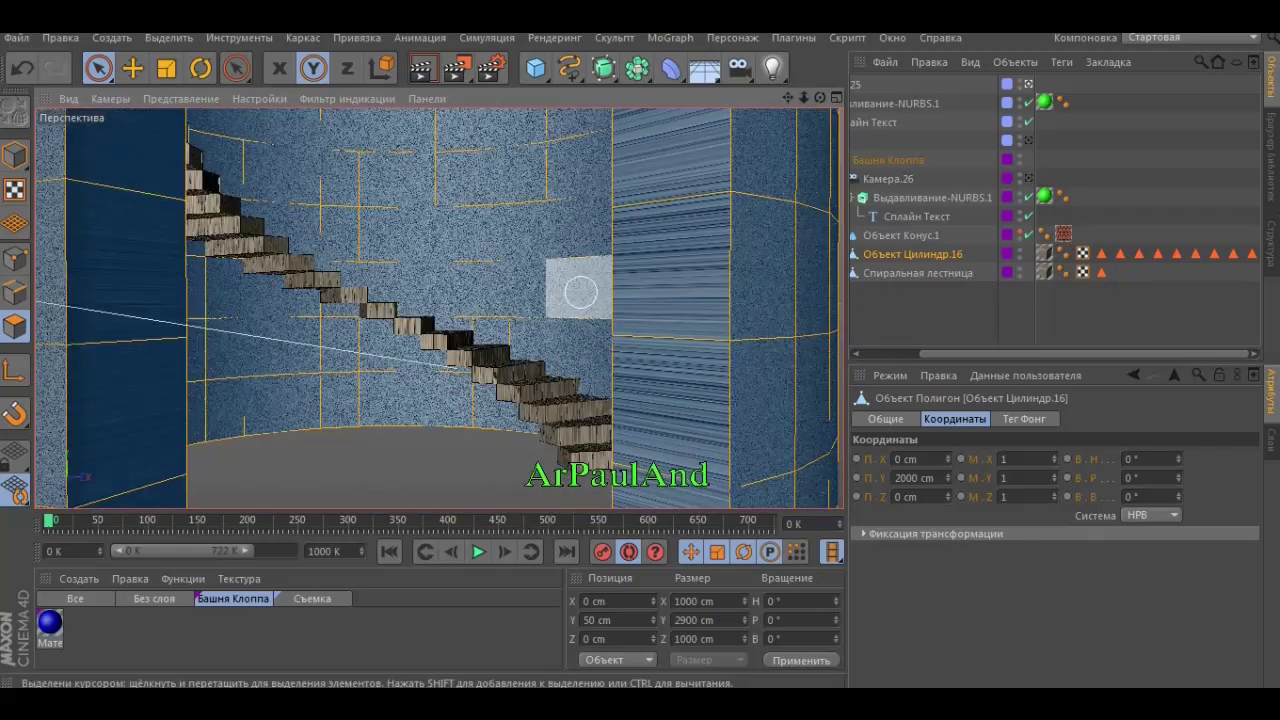
left_click(668, 238)
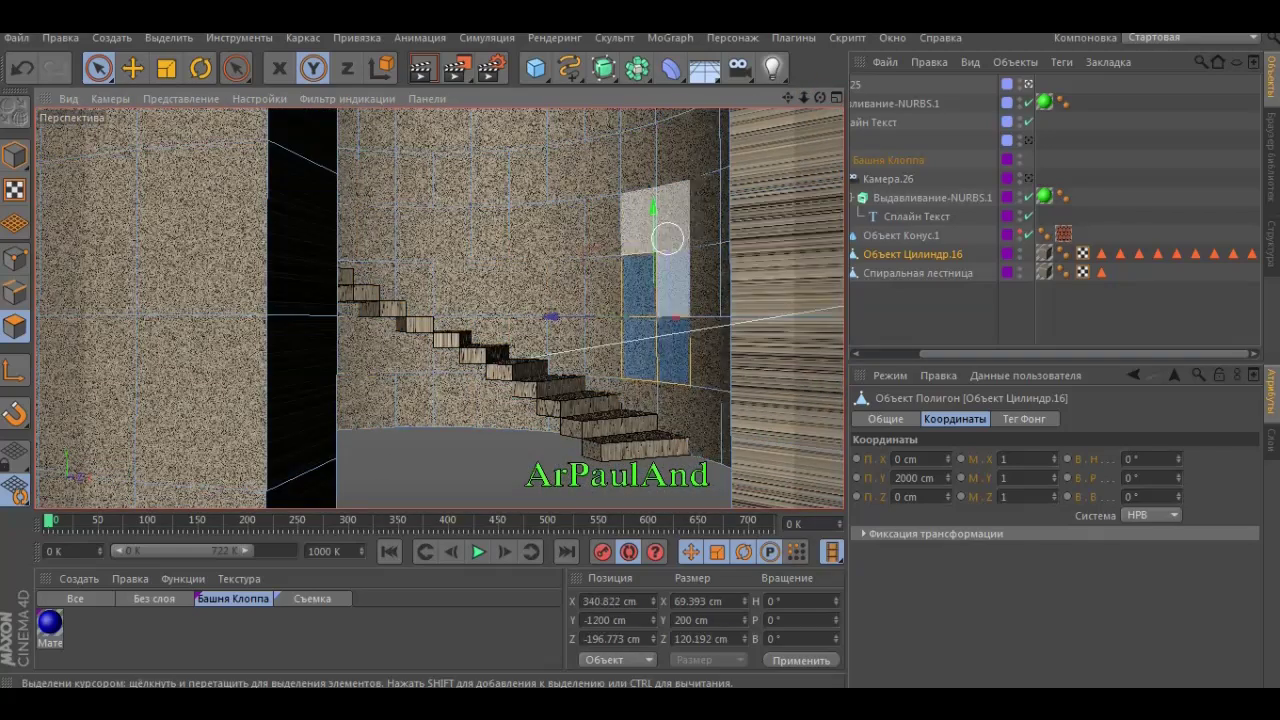
left_click_drag(492, 260, 723, 209, "alt")
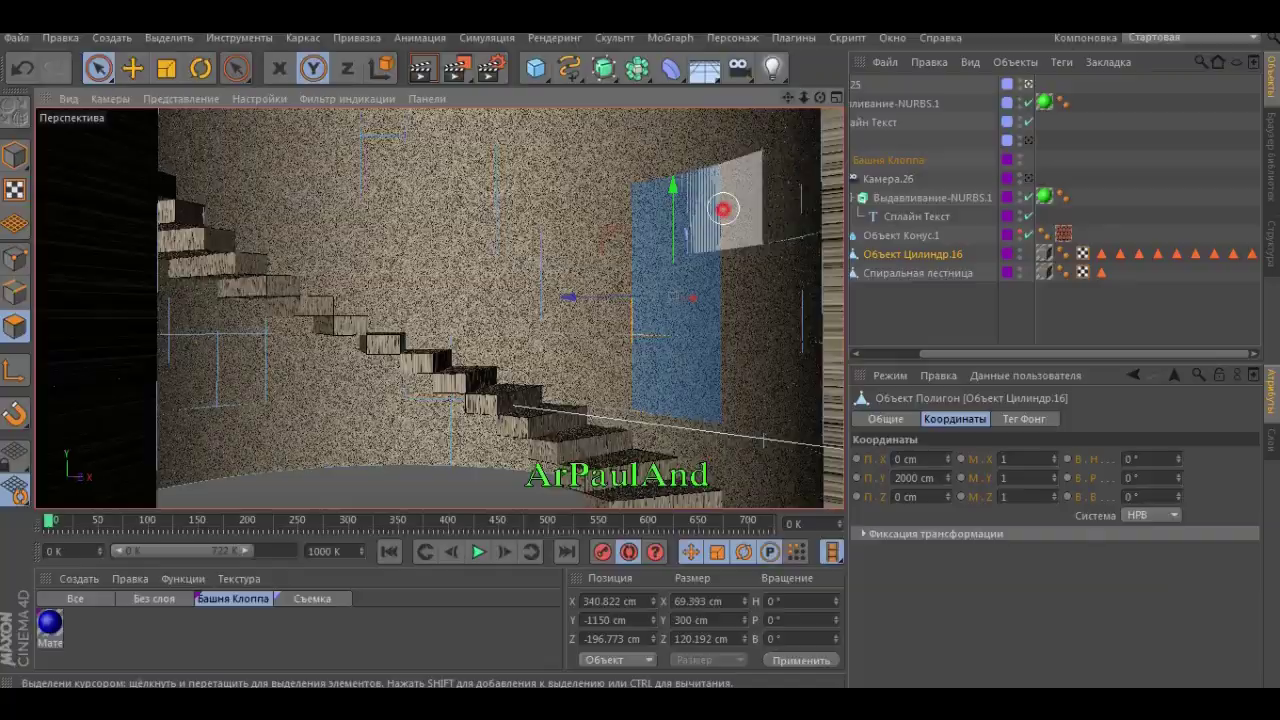
scroll(434, 306, "up", 3)
scroll(434, 306, "up", 3)
scroll(434, 306, "up", 3)
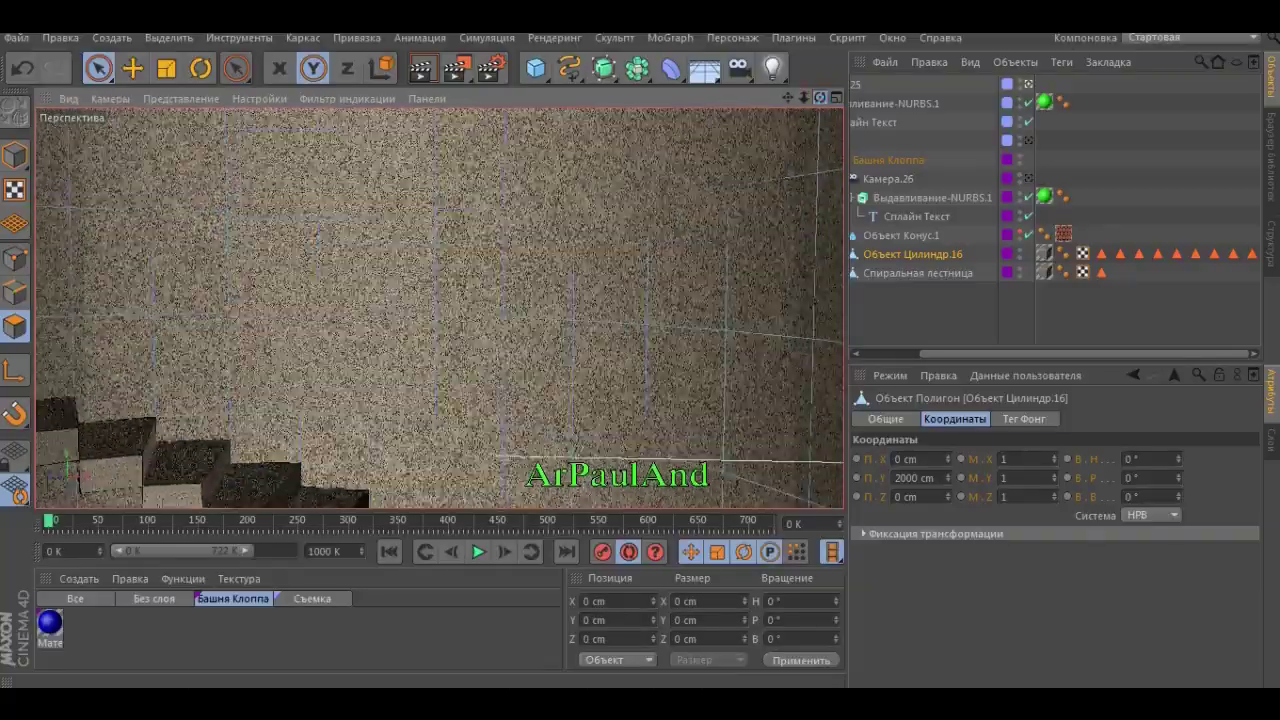
scroll(438, 309, "up", 3)
scroll(438, 309, "down", 3)
- Delete the selected wall polygons, leaving a hole above the staircase
key("Delete")
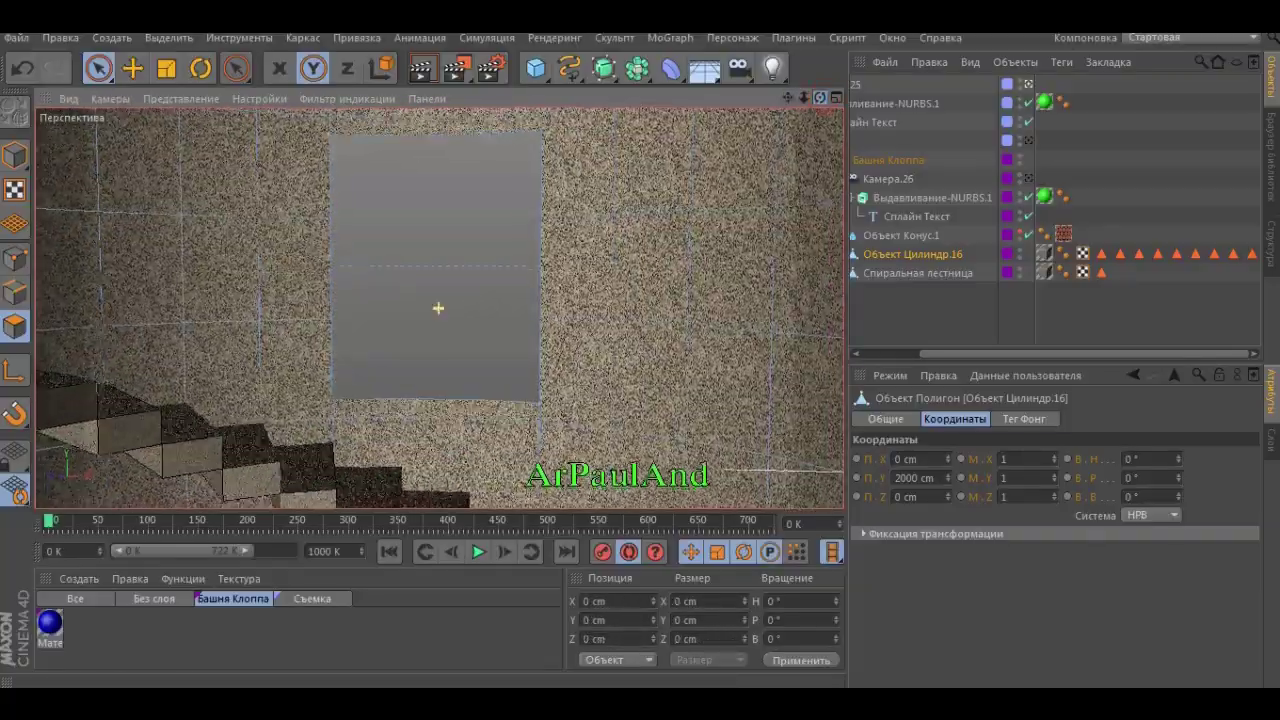
scroll(437, 305, "up", 3)
left_click_drag(437, 305, 460, 300, "alt")
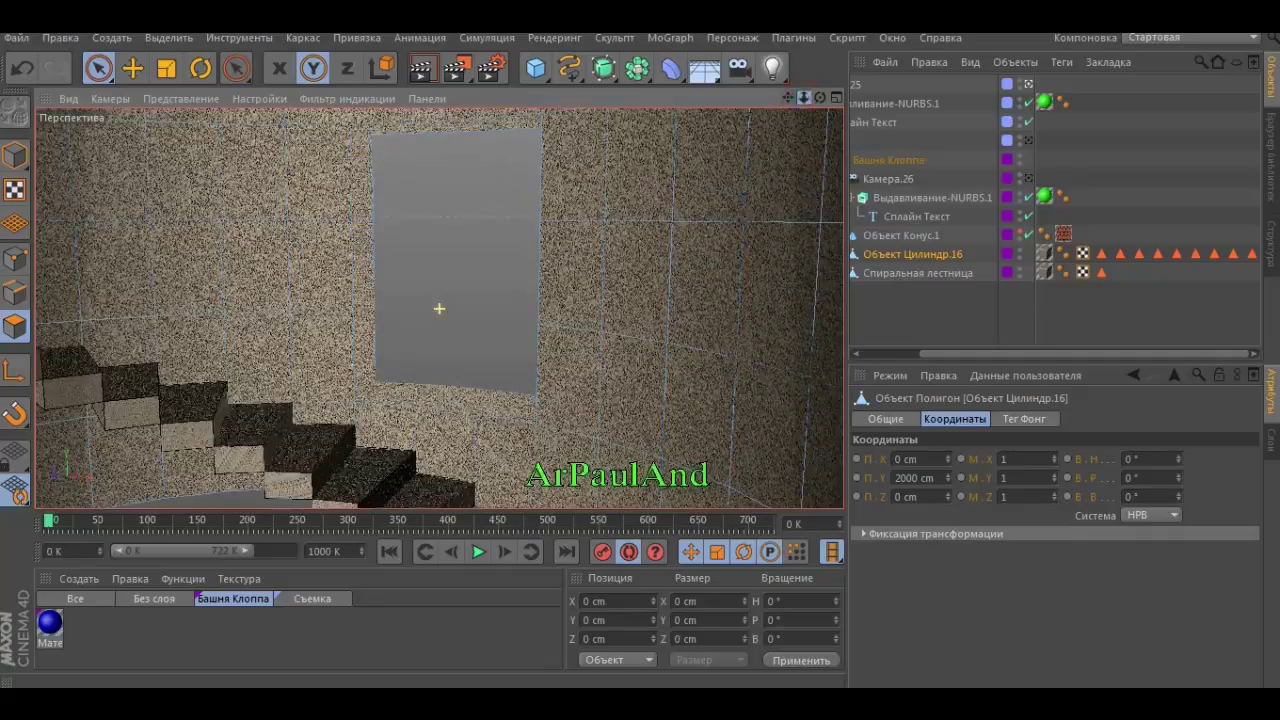
scroll(437, 306, "up", 5)
scroll(471, 329, "up", 3)
scroll(474, 329, "down", 8)
mouse_move(474, 329)
left_mouse_down("alt")
mouse_move(571, 294)
mouse_move(437, 306)
left_mouse_up("alt")
left_click_drag(804, 97, 802, 120)
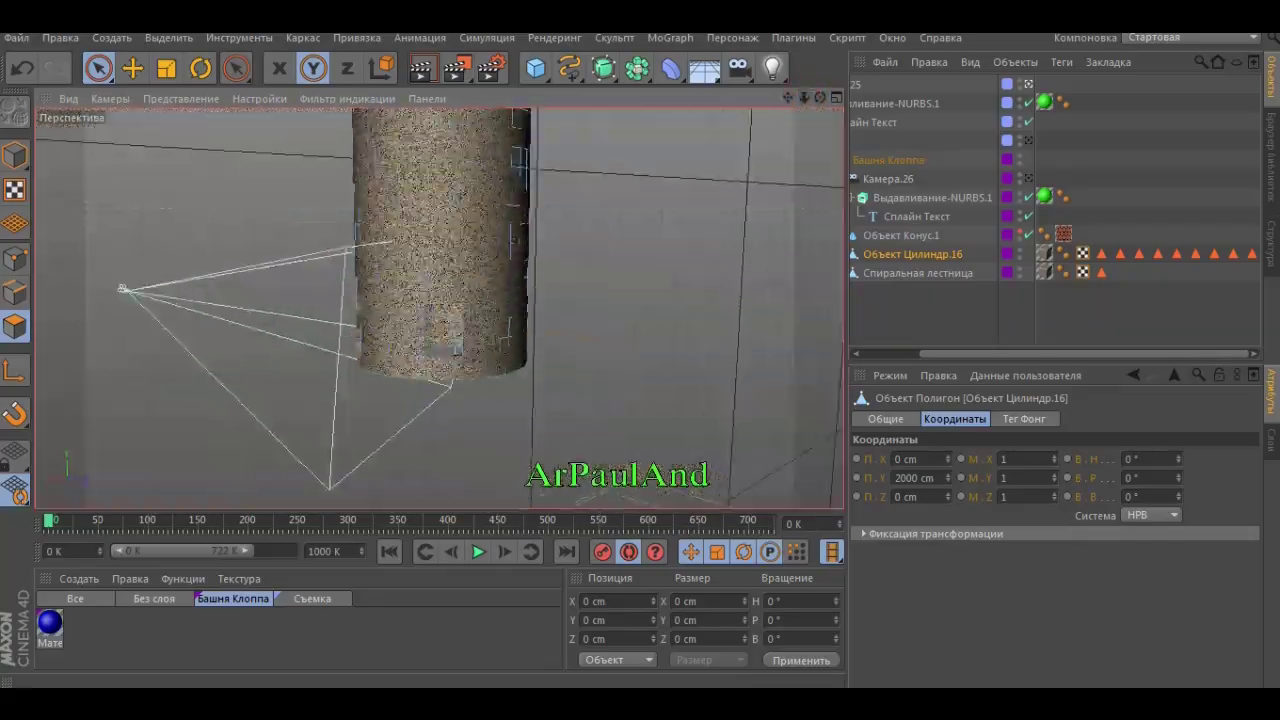
- View the textured tower from outside and deselect the wall polygons
mouse_move(434, 297)
left_mouse_down("alt")
mouse_move(431, 406)
mouse_move(400, 375)
left_mouse_up("alt")
scroll(427, 413, "up", 2)
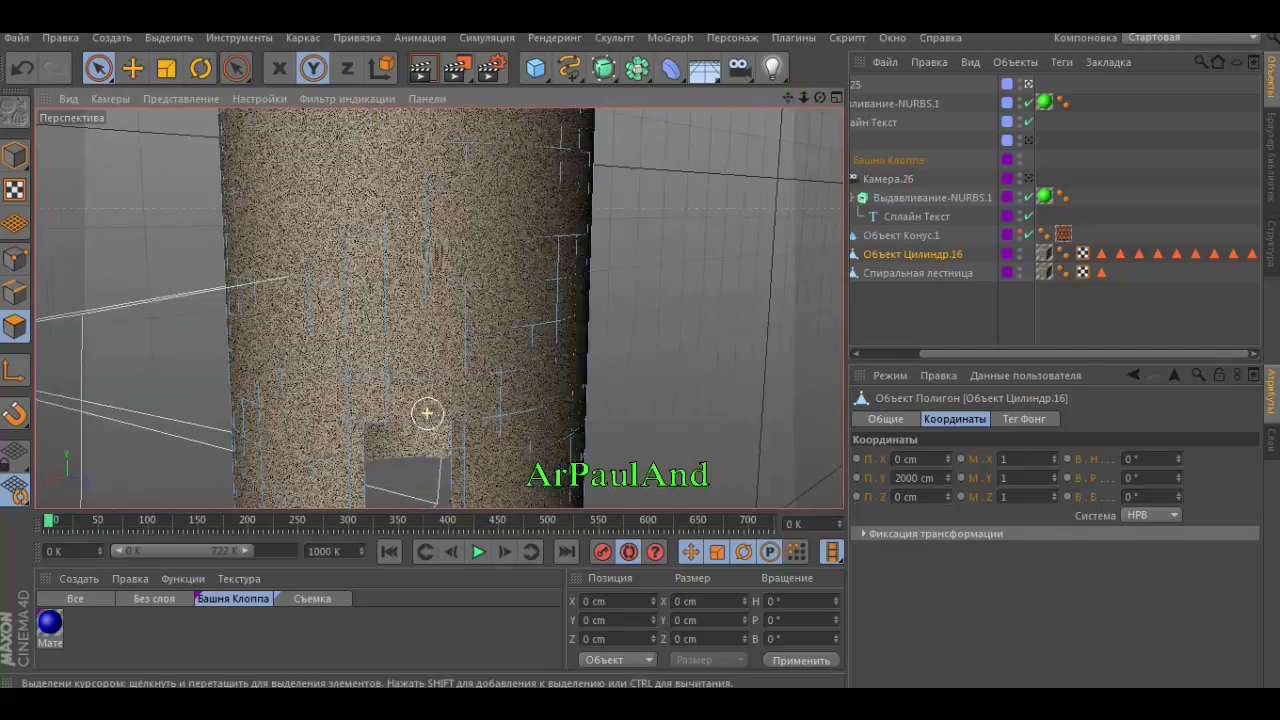
left_click_drag(670, 335, 390, 400, "alt")
left_click(380, 402)
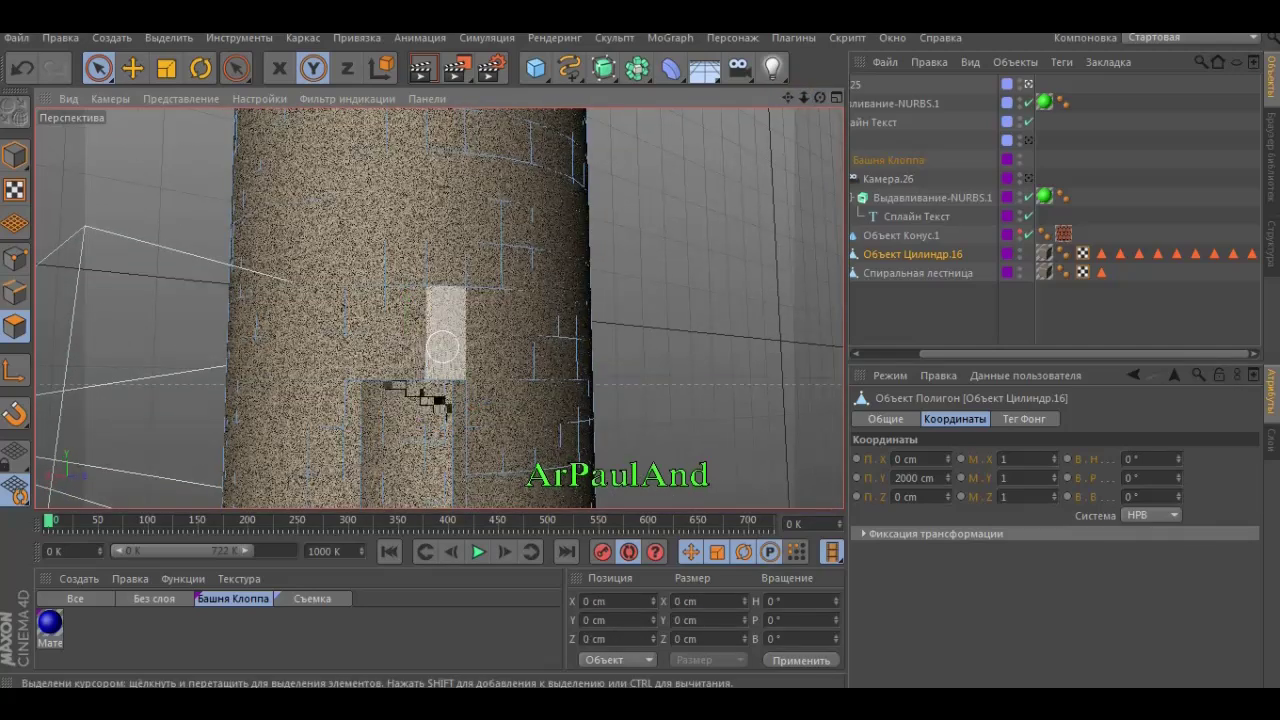
scroll(439, 309, "down", 2)
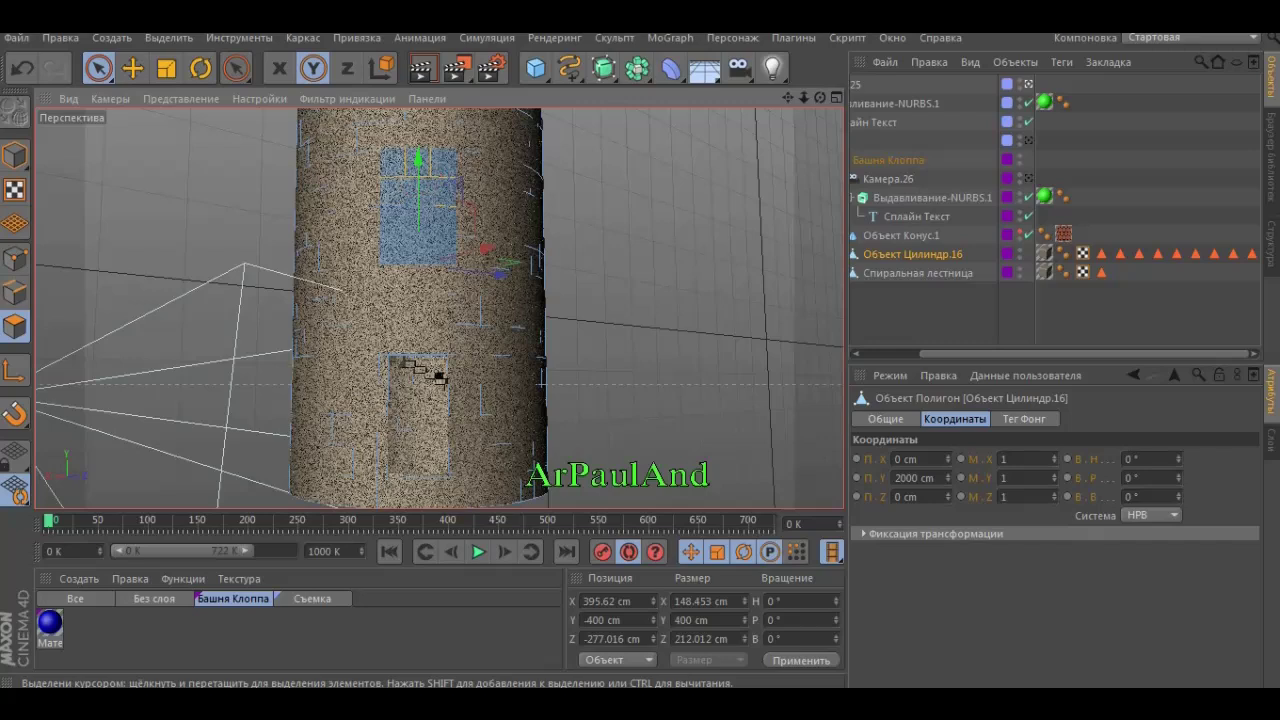
- Undo the recent polygon edits back to the inside spiral staircase view
key("ctrl+z")
key("ctrl+z")
key("ctrl+z")
key("ctrl+z")
key("ctrl+z")
key("ctrl+z")
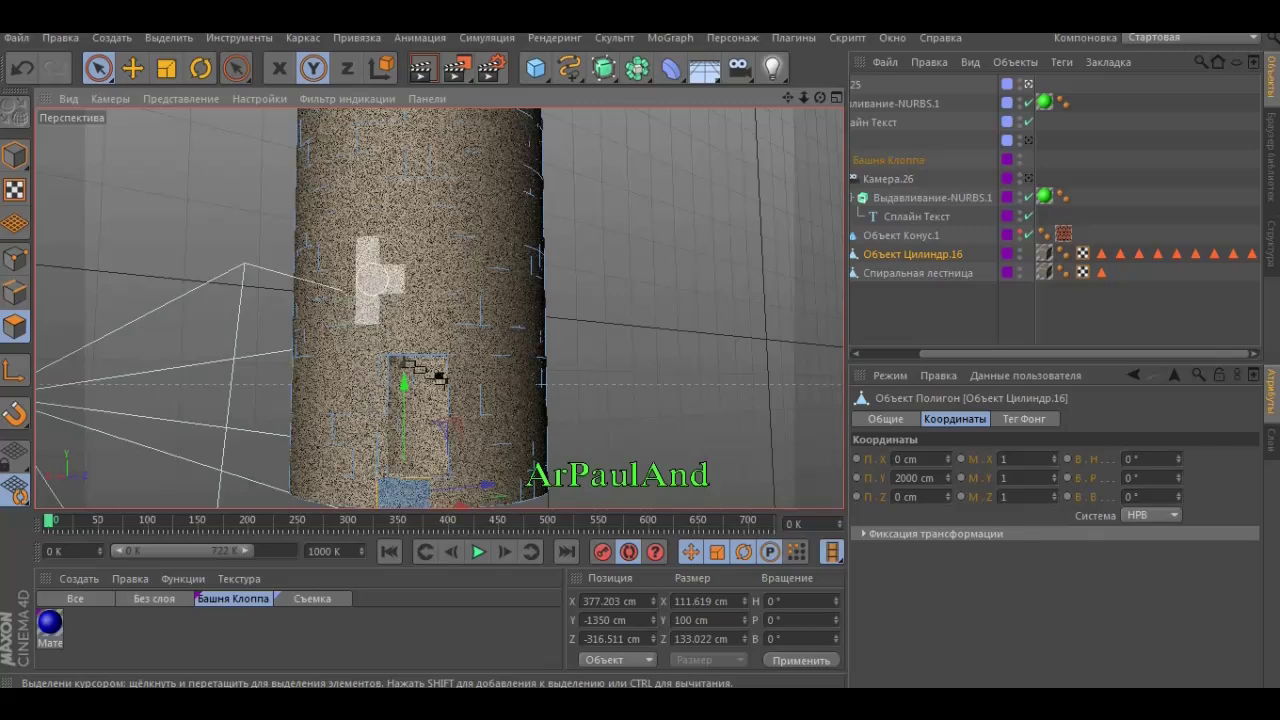
key("ctrl+z")
key("ctrl+z")
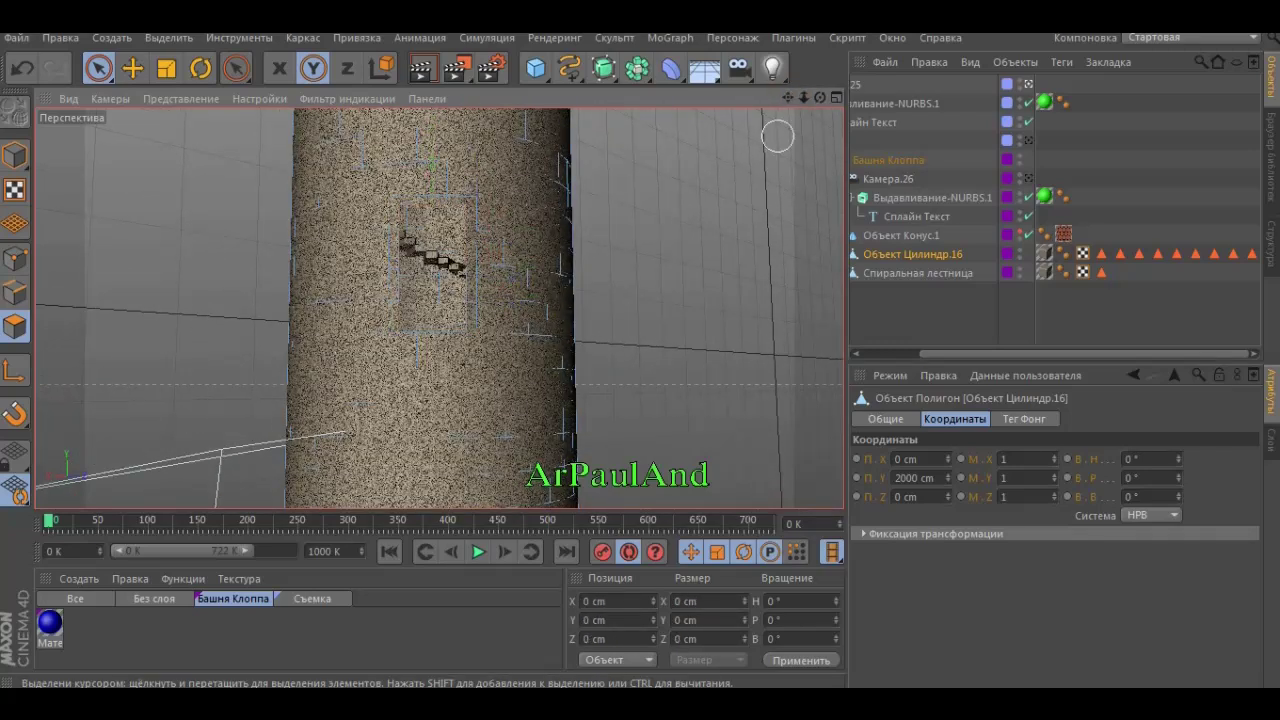
key("ctrl+z")
key("ctrl+z")
key("ctrl+z")
key("ctrl+z")
key("ctrl+z")
key("ctrl+z")
key("ctrl+z")
key("ctrl+z")
key("ctrl+z")
key("ctrl+z")
key("ctrl+z")
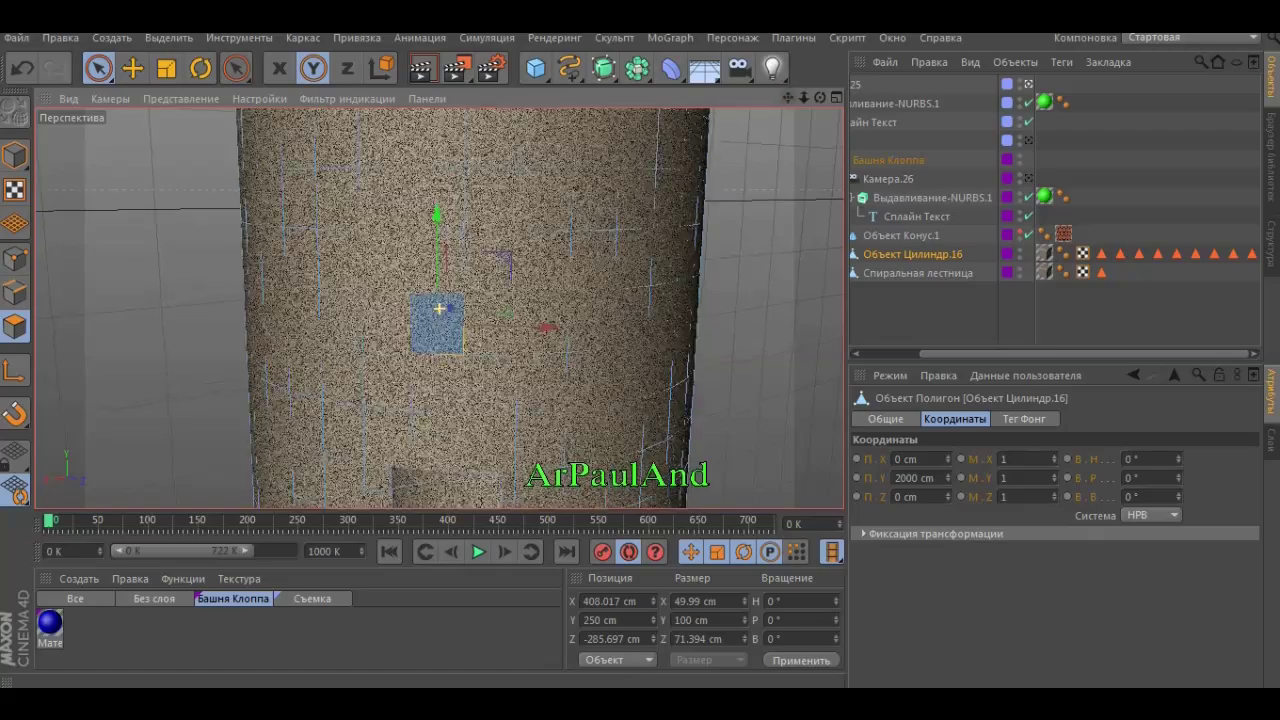
key("ctrl+z")
key("ctrl+z")
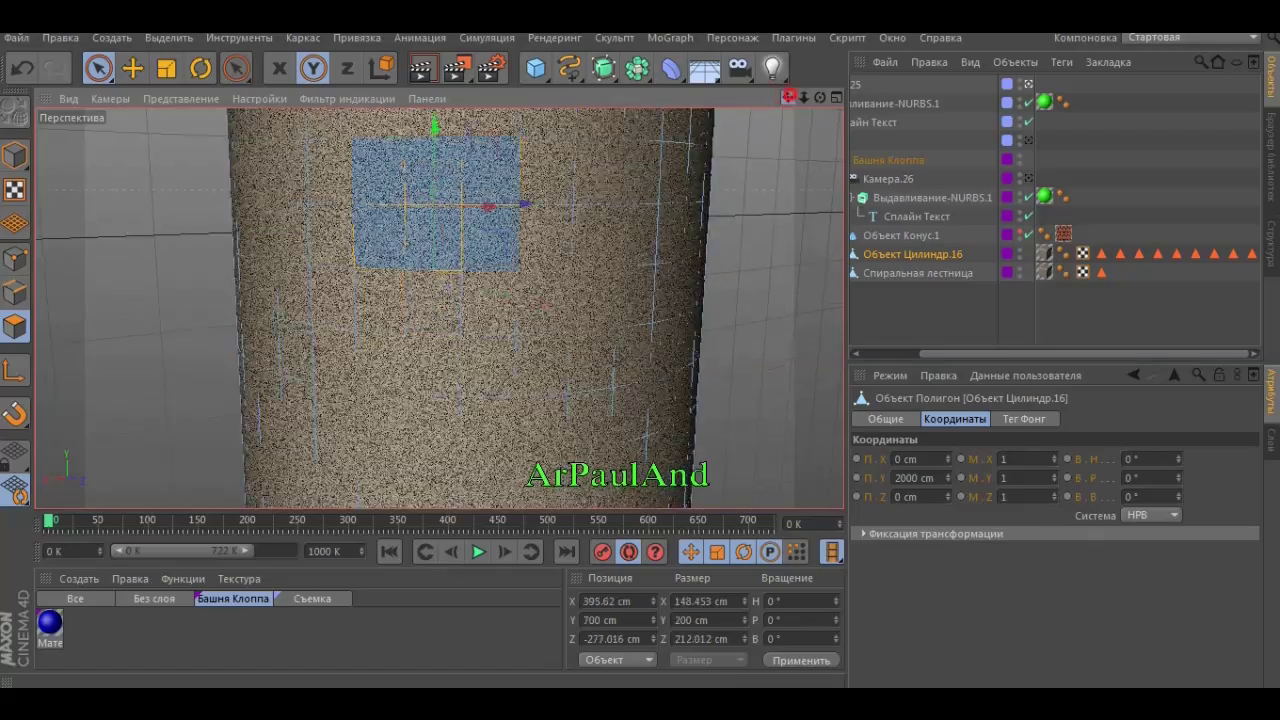
key("ctrl+z")
key("ctrl+z")
key("ctrl+z")
key("ctrl+z")
key("ctrl+z")
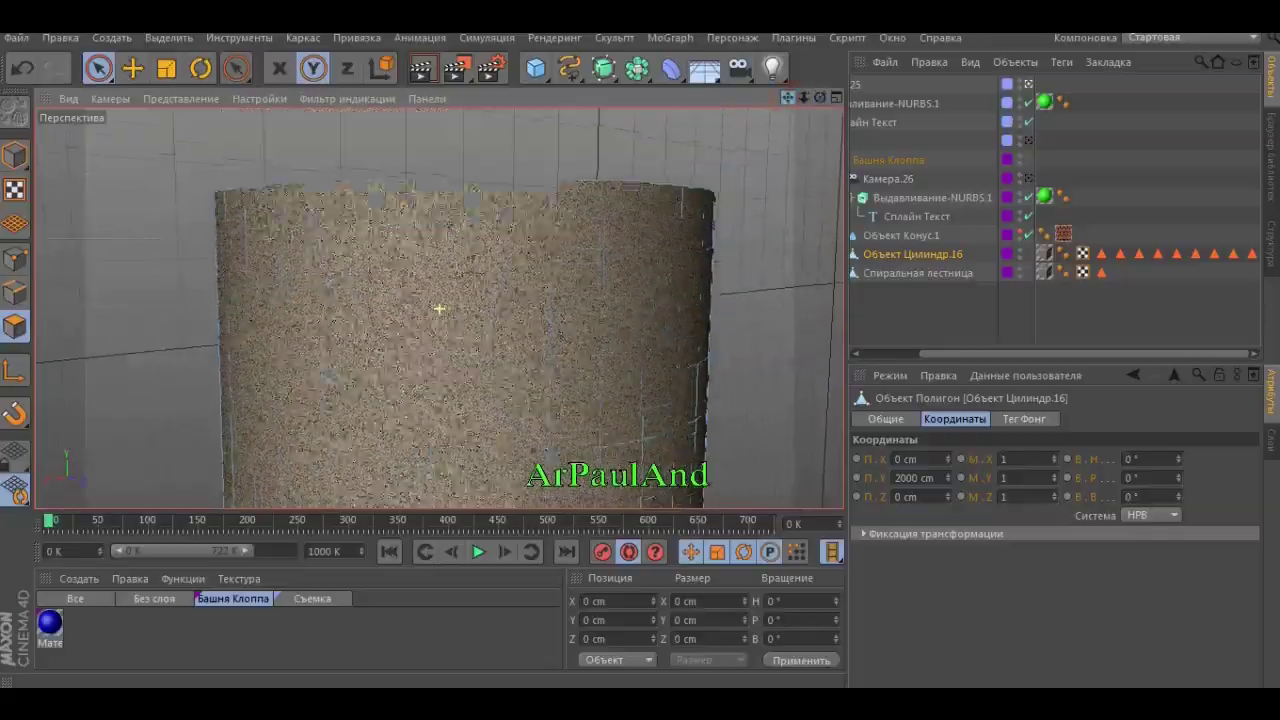
key("ctrl+z")
key("ctrl+z")
key("ctrl+z")
key("ctrl+z")
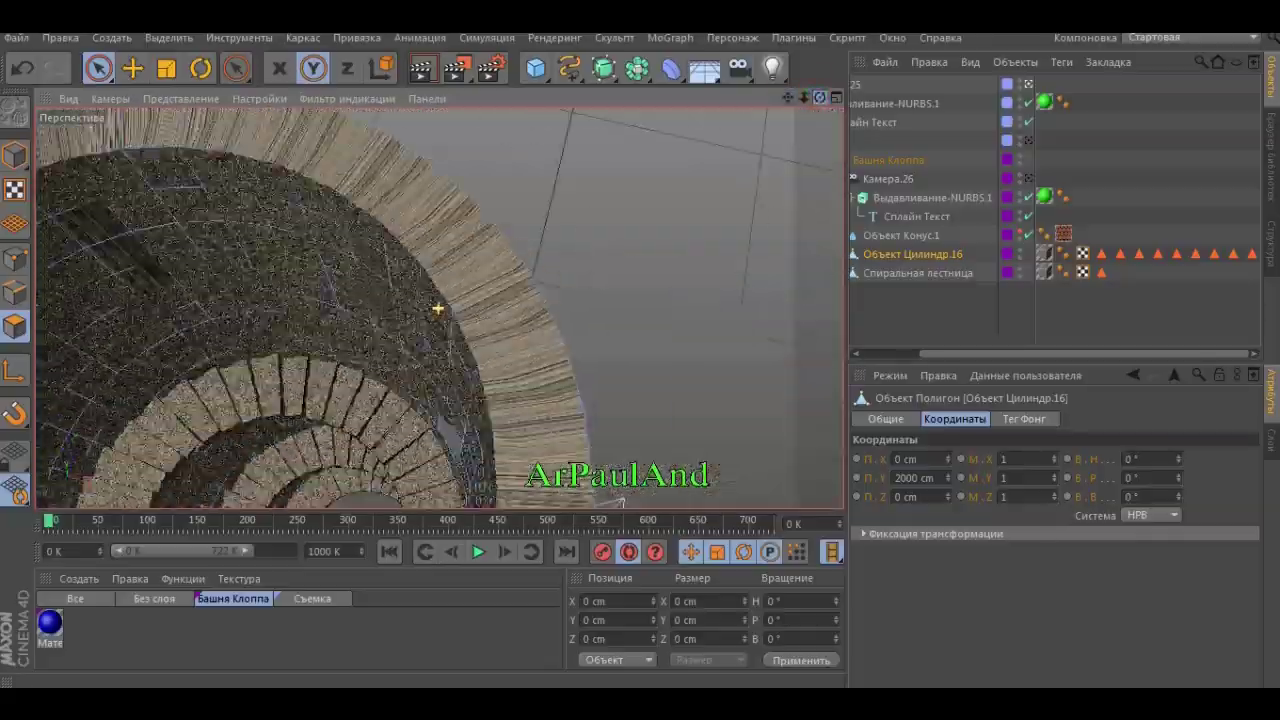
key("ctrl+z")
key("ctrl+z")
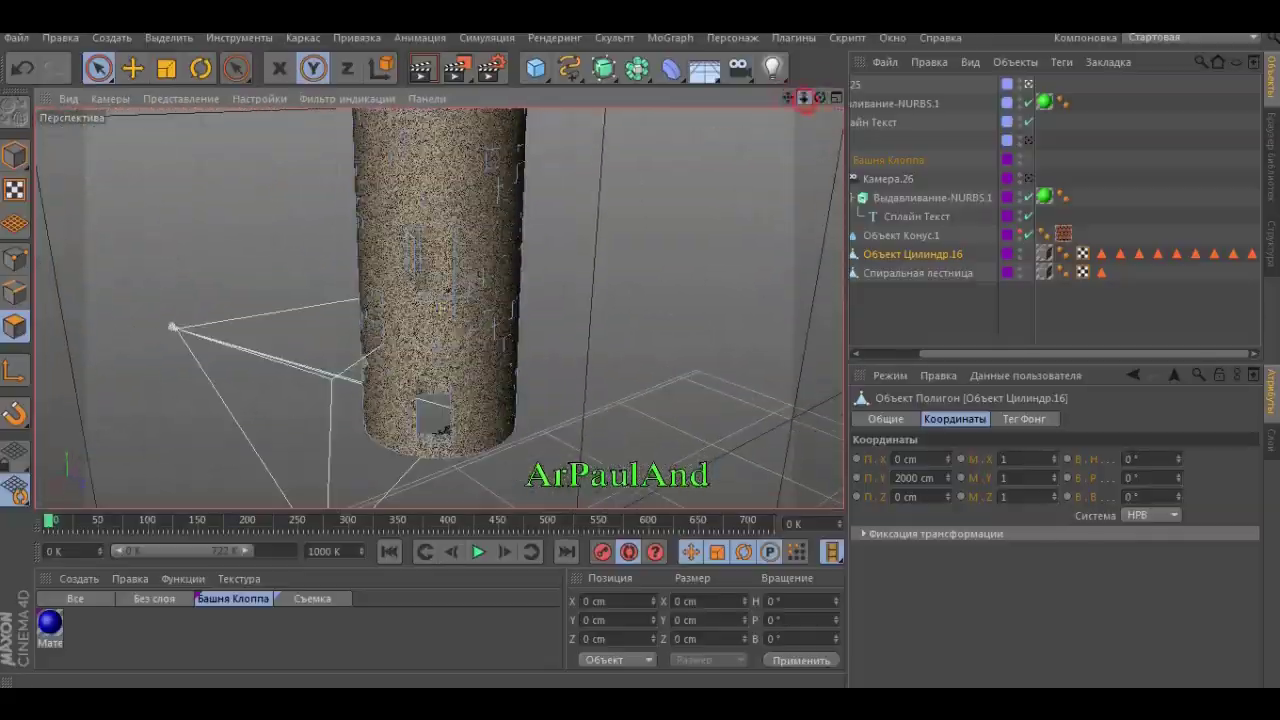
key("ctrl+z")
key("ctrl+z")
key("ctrl+z")
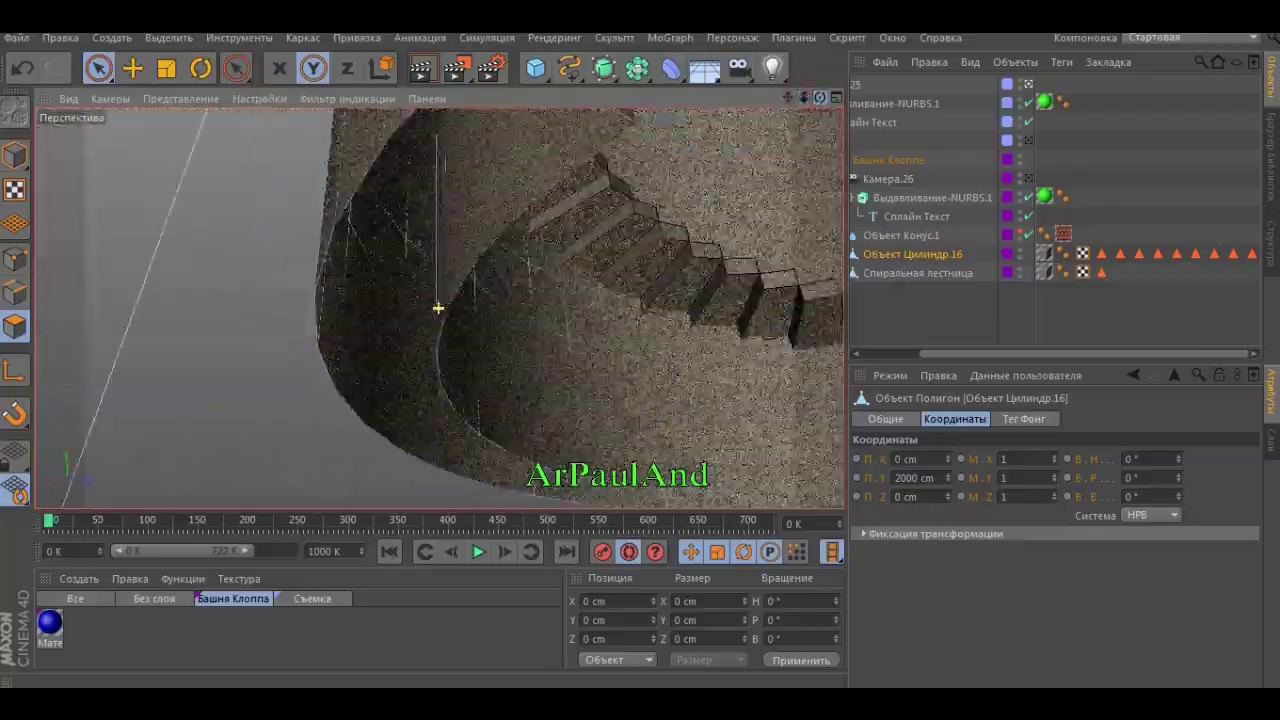
key("ctrl+z")
key("ctrl+z")
key("ctrl+z")
key("ctrl+z")
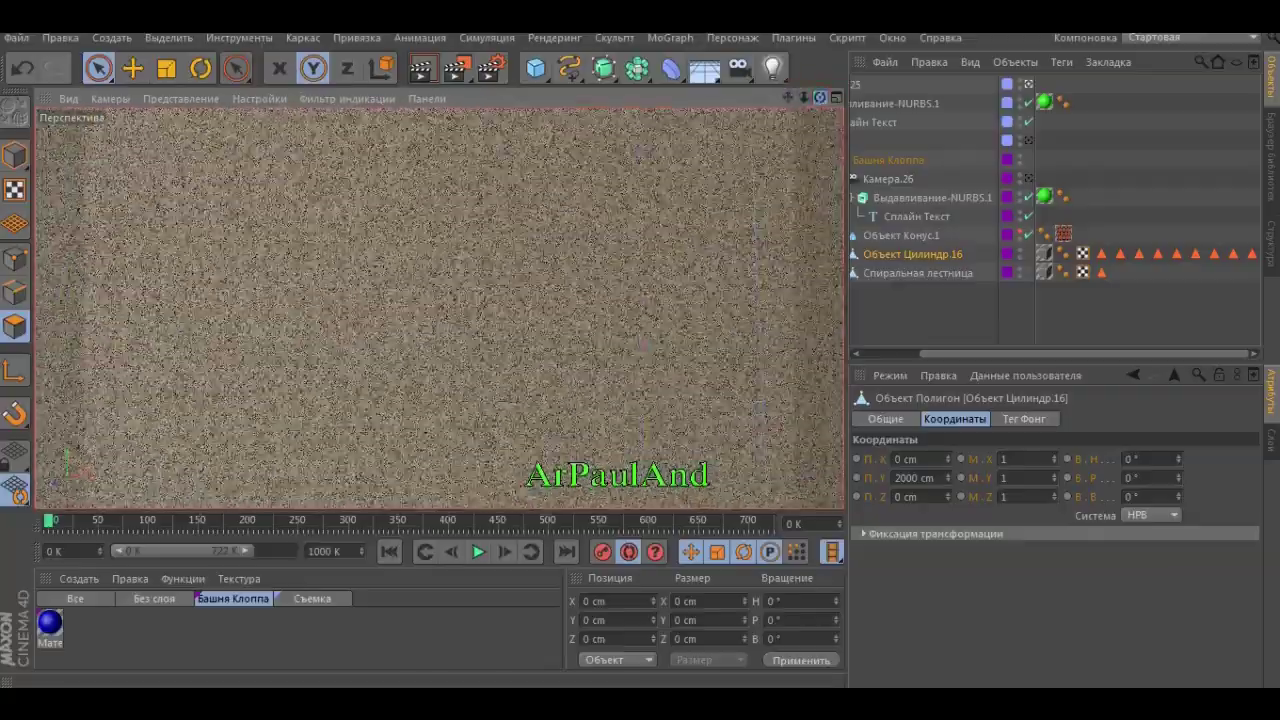
key("ctrl+z")
key("ctrl+z")
key("ctrl+z")
key("ctrl+z")
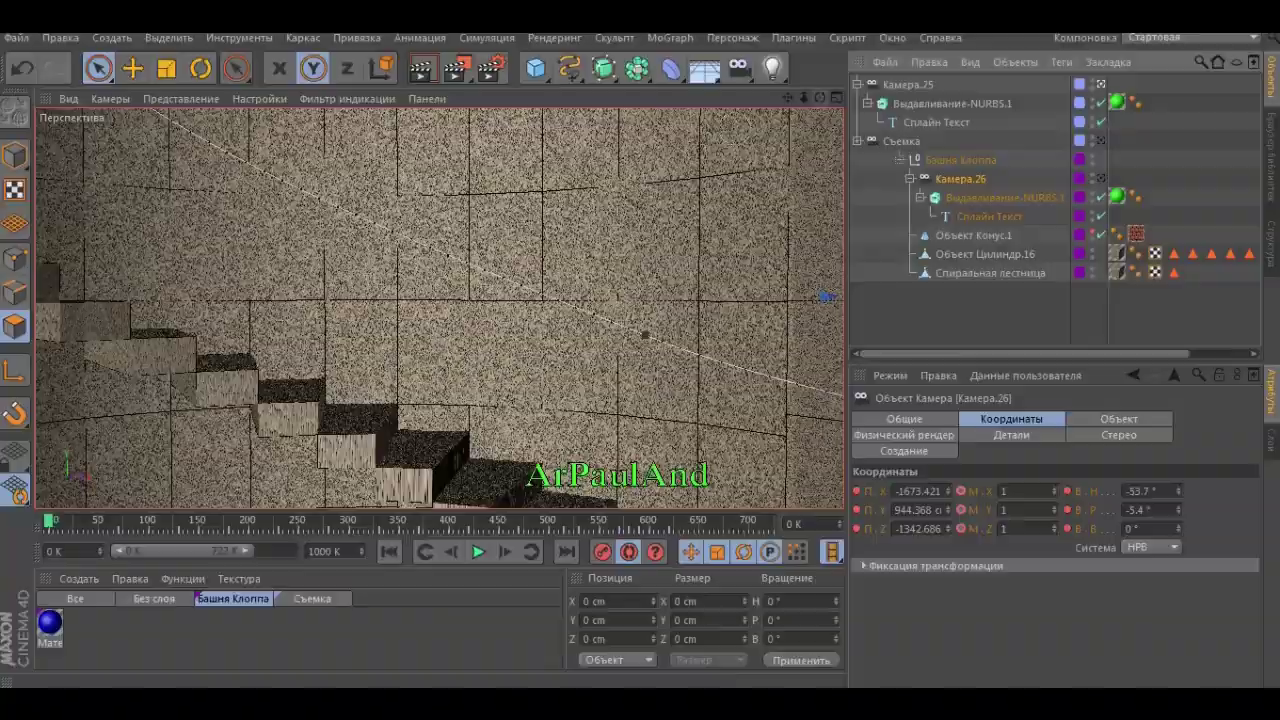
key("ctrl+z")
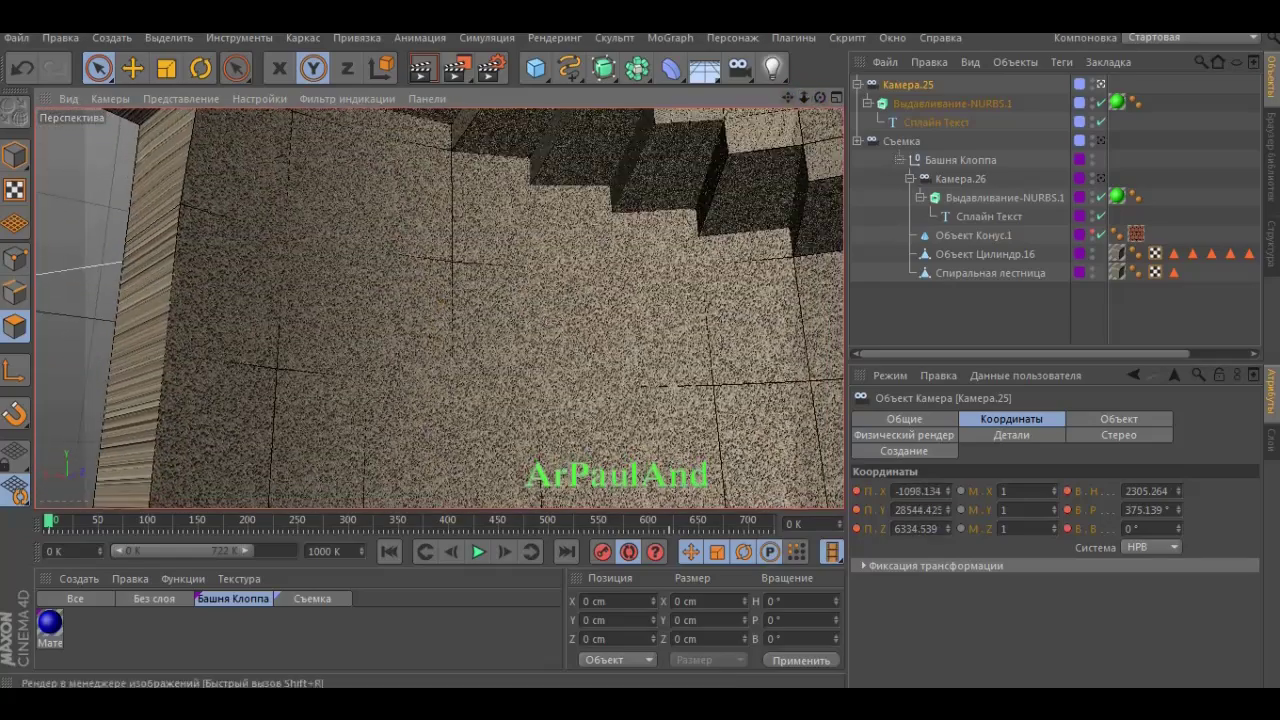
- Select the tower cylinder Объект Цилиндр.16 in the viewport
left_click(300, 200)
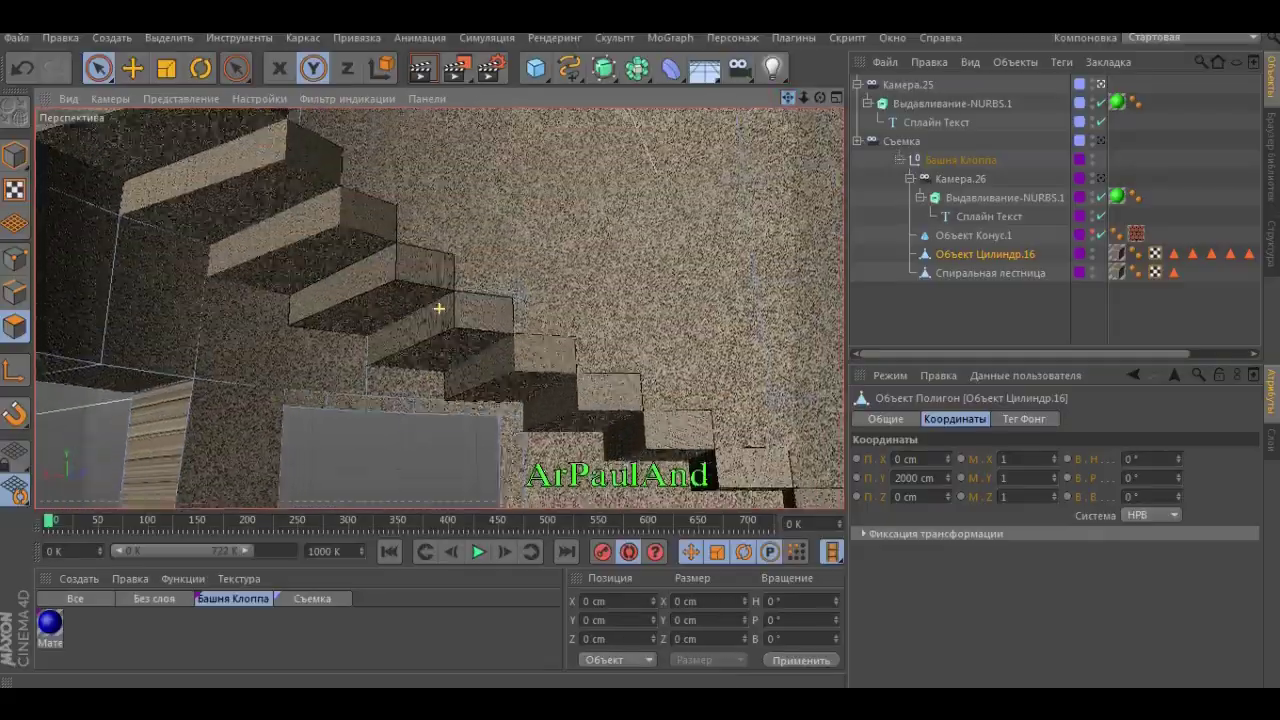
- Orbit and zoom in on the inner wall polygons above the spiral staircase
left_click_drag(438, 308, 430, 215, "alt")
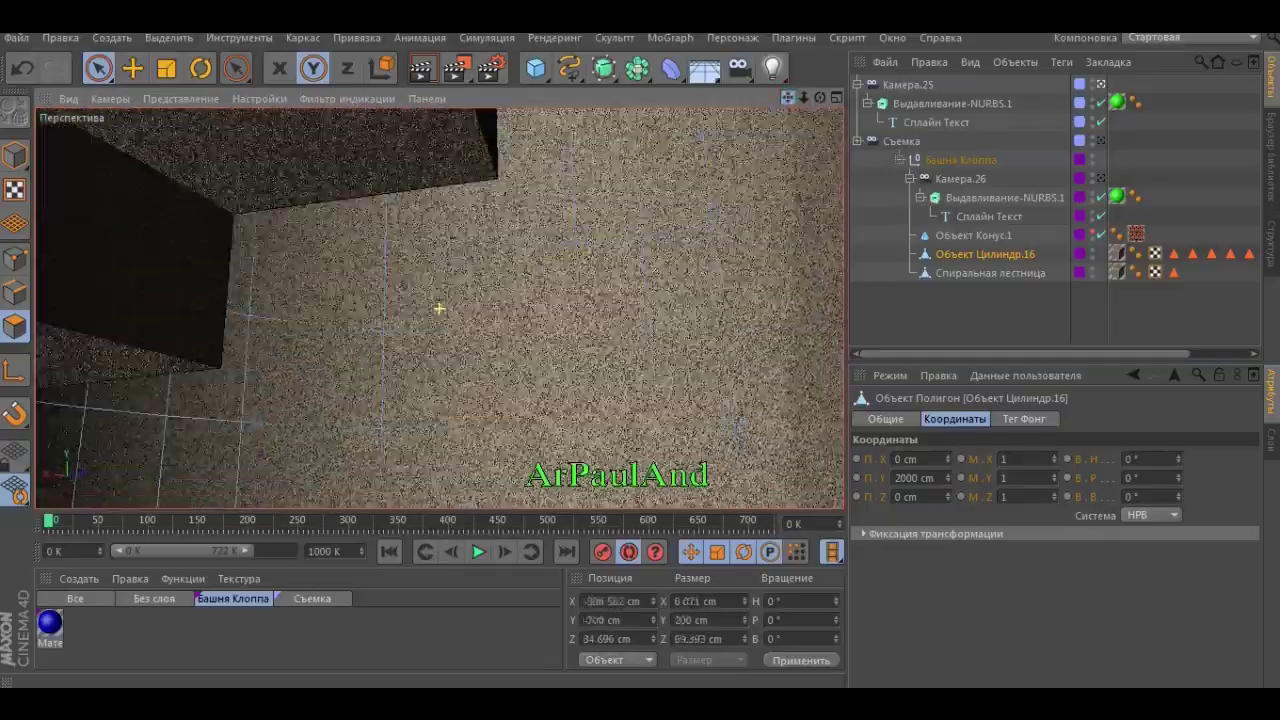
left_click_drag(439, 309, 438, 309, "alt")
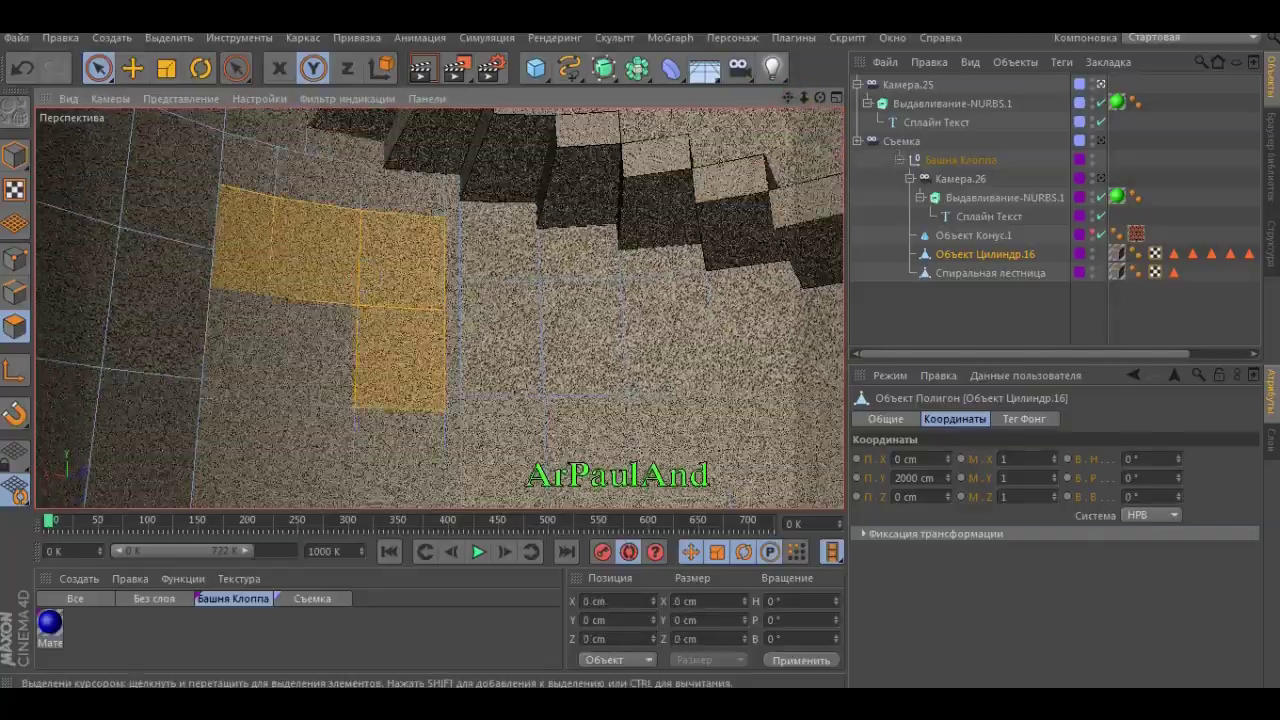
scroll(438, 309, "up", 3)
scroll(439, 309, "up", 2)
scroll(439, 309, "up", 1)
scroll(439, 309, "up", 2)
scroll(439, 309, "down", 5)
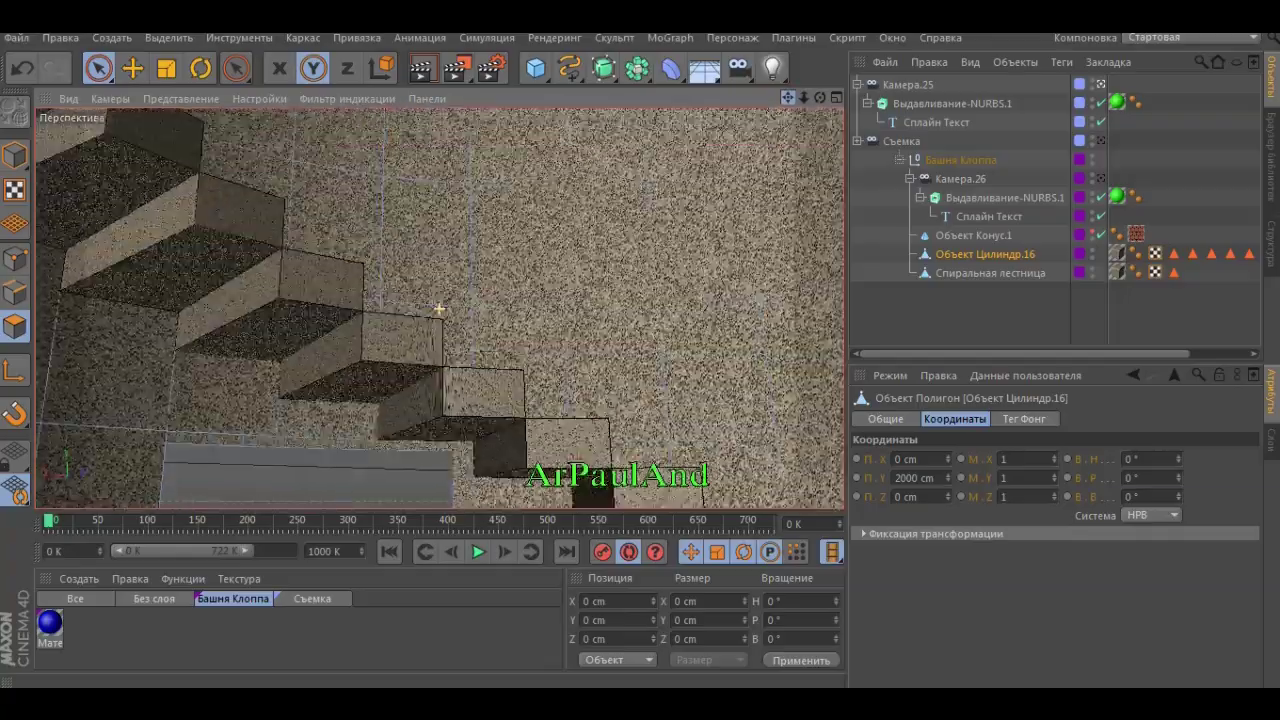
scroll(437, 307, "down", 2)
scroll(437, 307, "up", 1)
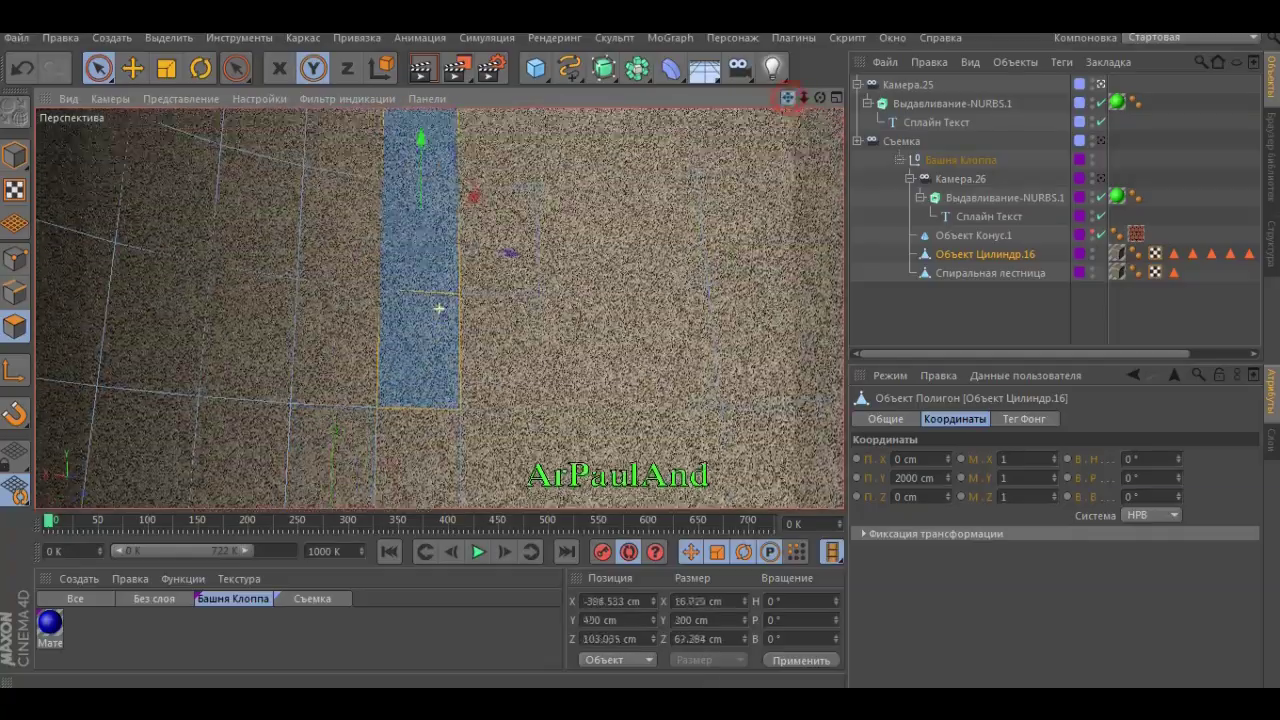
scroll(437, 307, "down", 2)
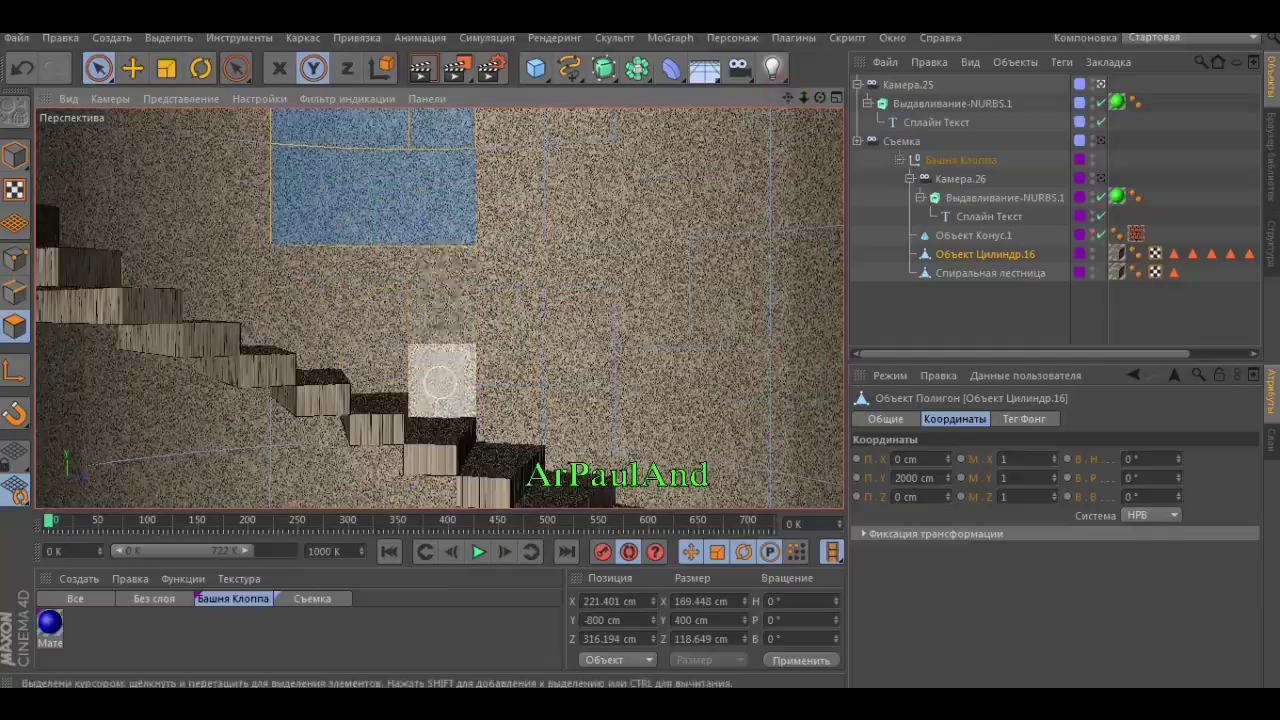
- Select the wall polygons above the stairs and delete them to cut an opening
left_click_drag(440, 381, 438, 309, "alt")
scroll(439, 309, "up", 1)
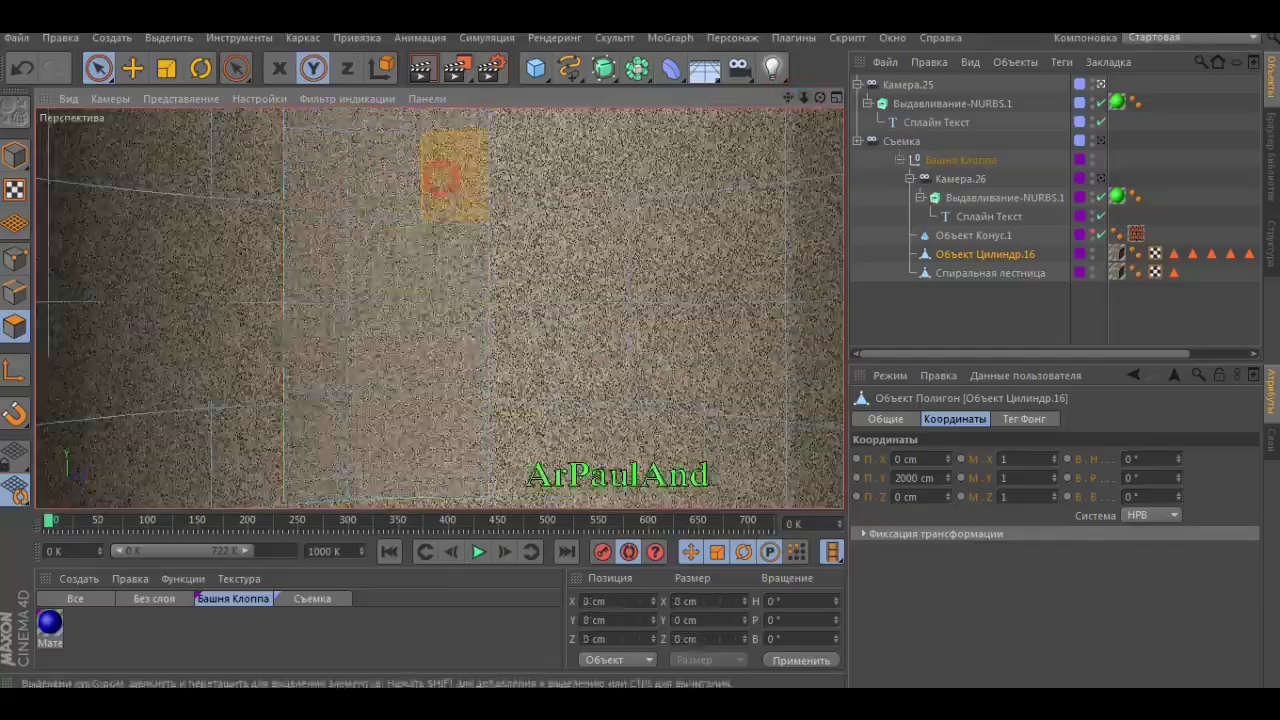
left_click(439, 309)
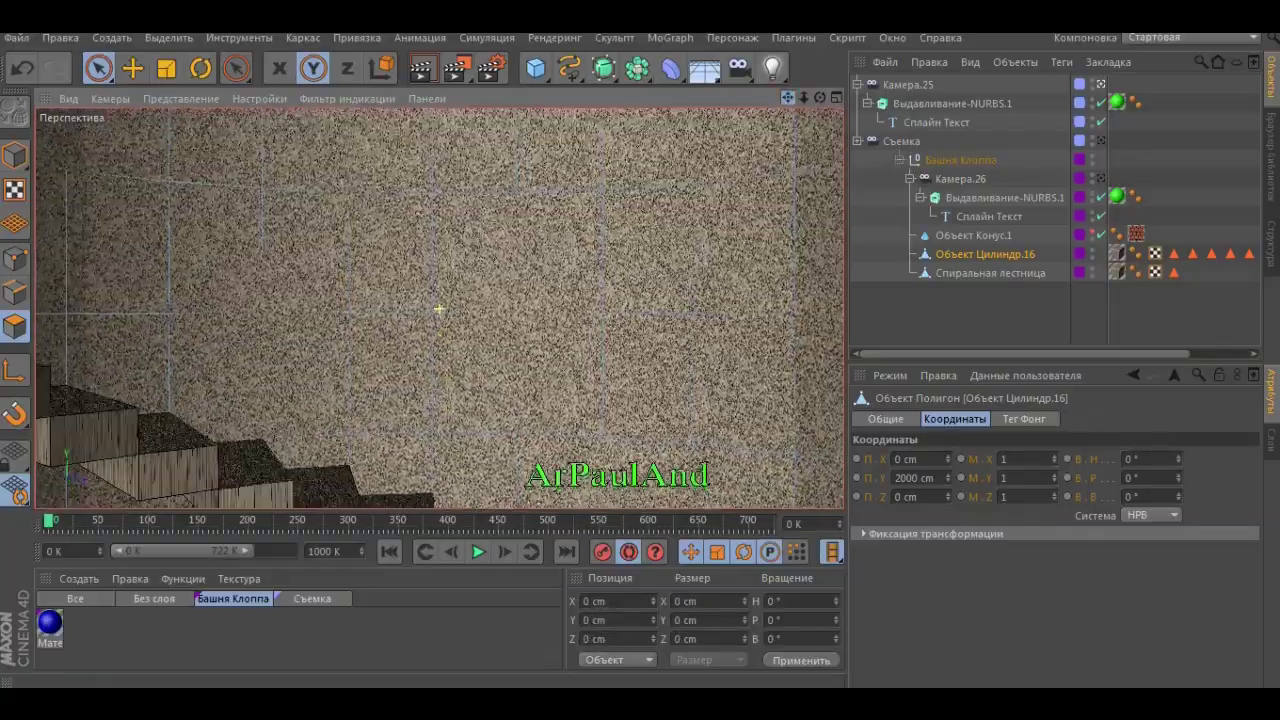
left_click(439, 309)
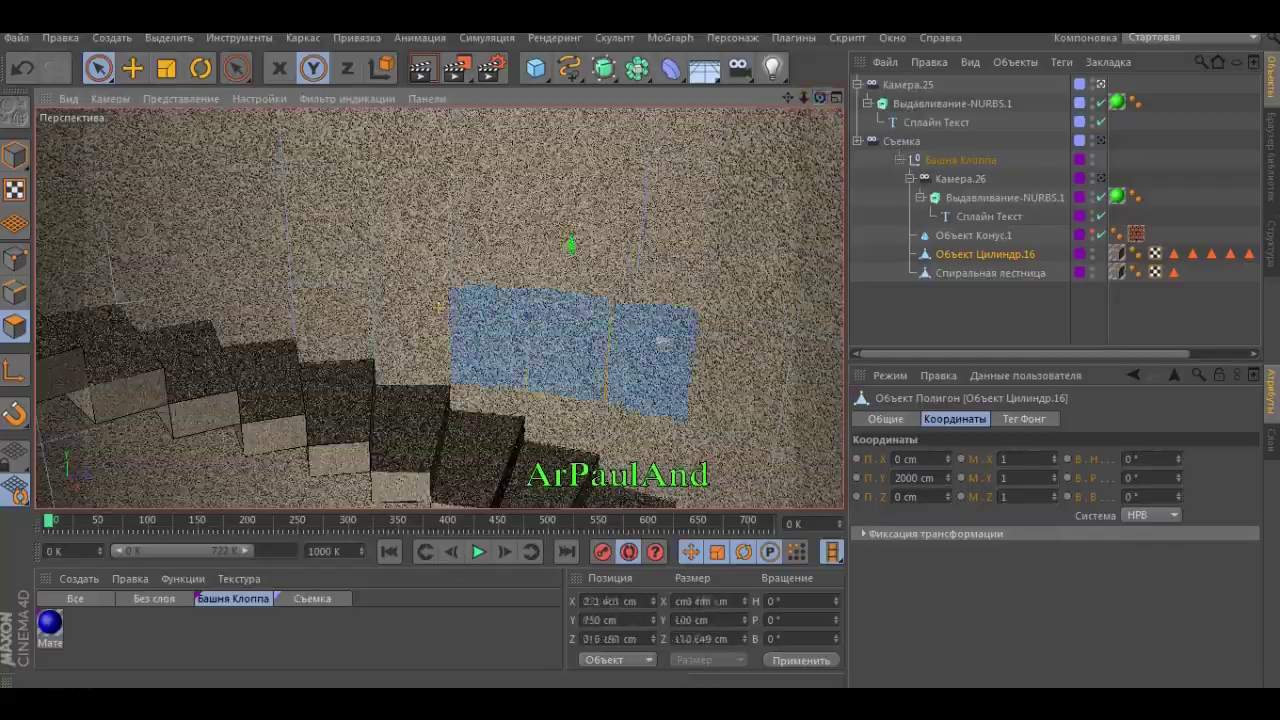
key("Delete")
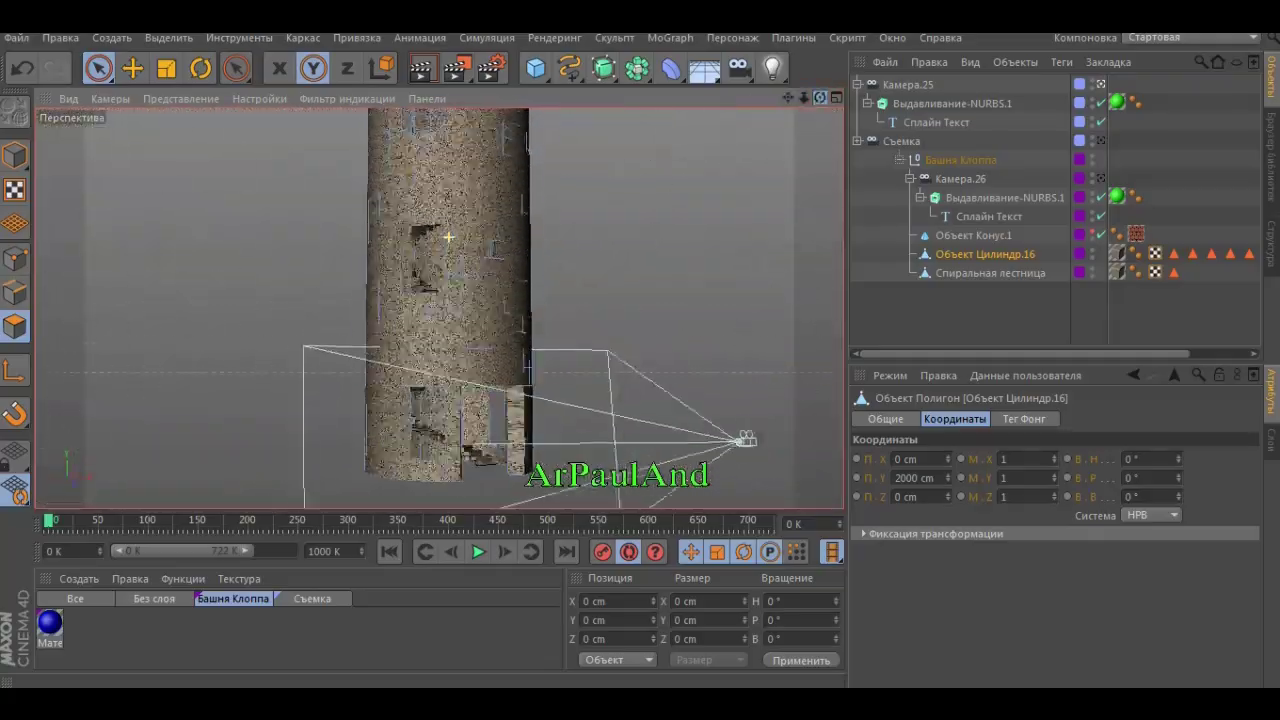
- Orbit around the outside of the tower and undo the last change
left_click_drag(449, 237, 470, 240, "alt")
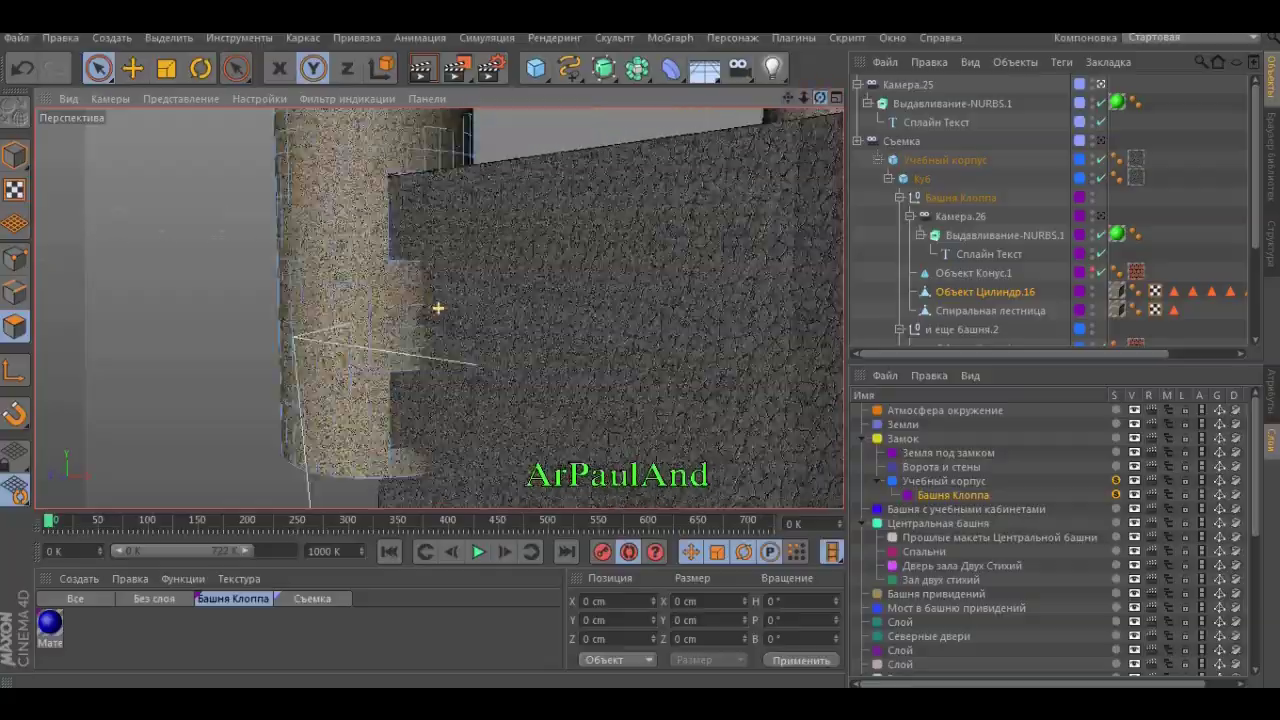
left_click_drag(375, 178, 523, 160, "alt")
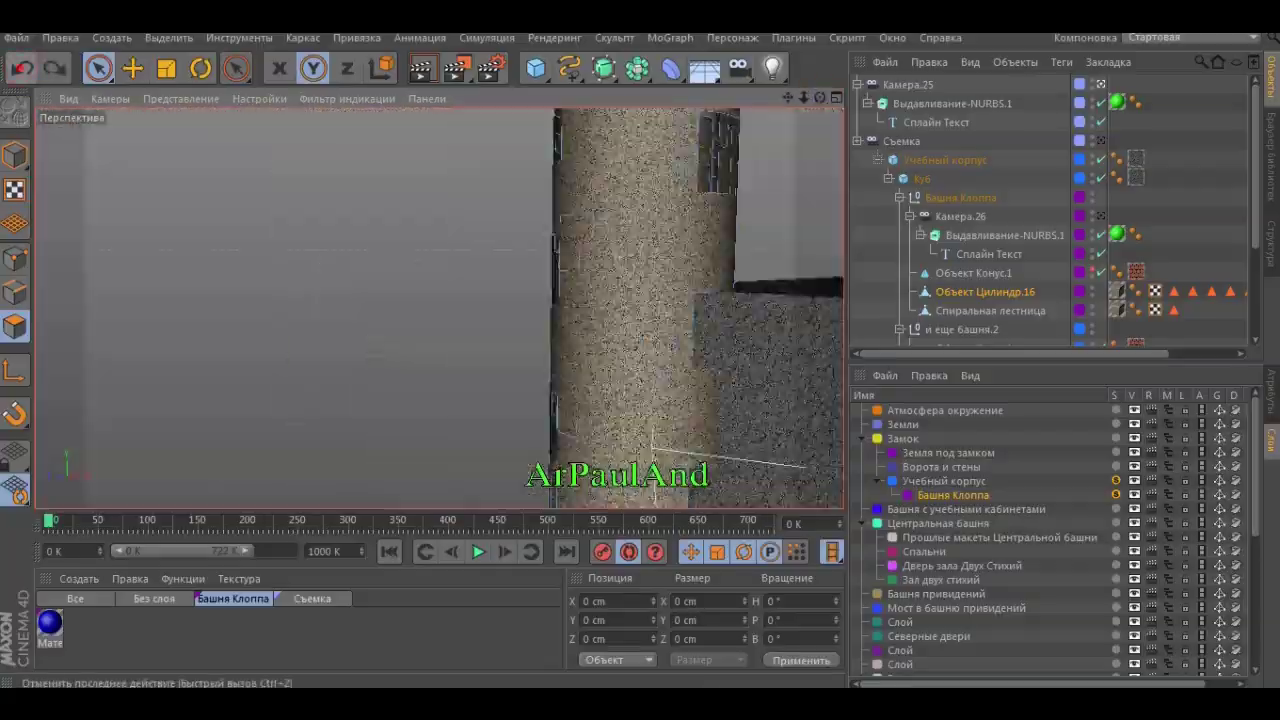
key("ctrl+z")
key("ctrl+z")
- Step back through the edit history until the plain inner wall beside the spiral stairs returns
left_click(20, 67)
left_click(20, 67)
left_click(20, 67)
left_click(20, 67)
left_click(20, 67)
left_click(20, 67)
left_click(20, 67)
left_click(20, 67)
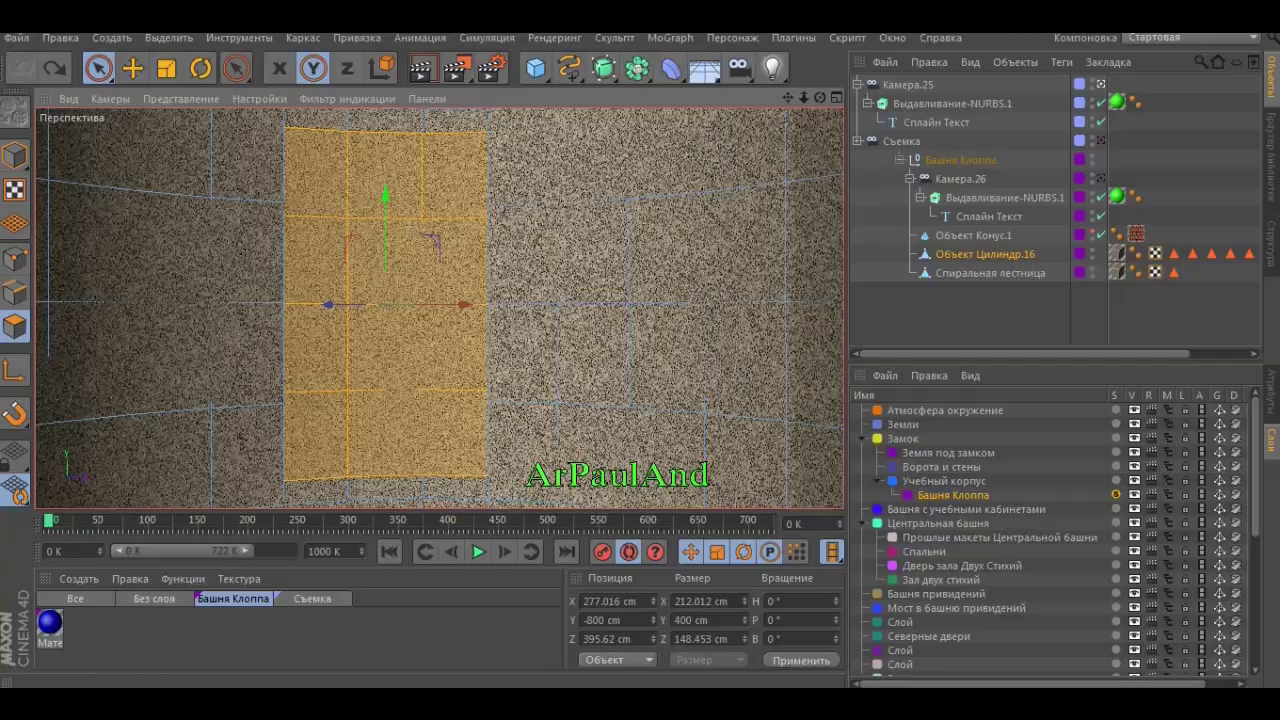
key("o")
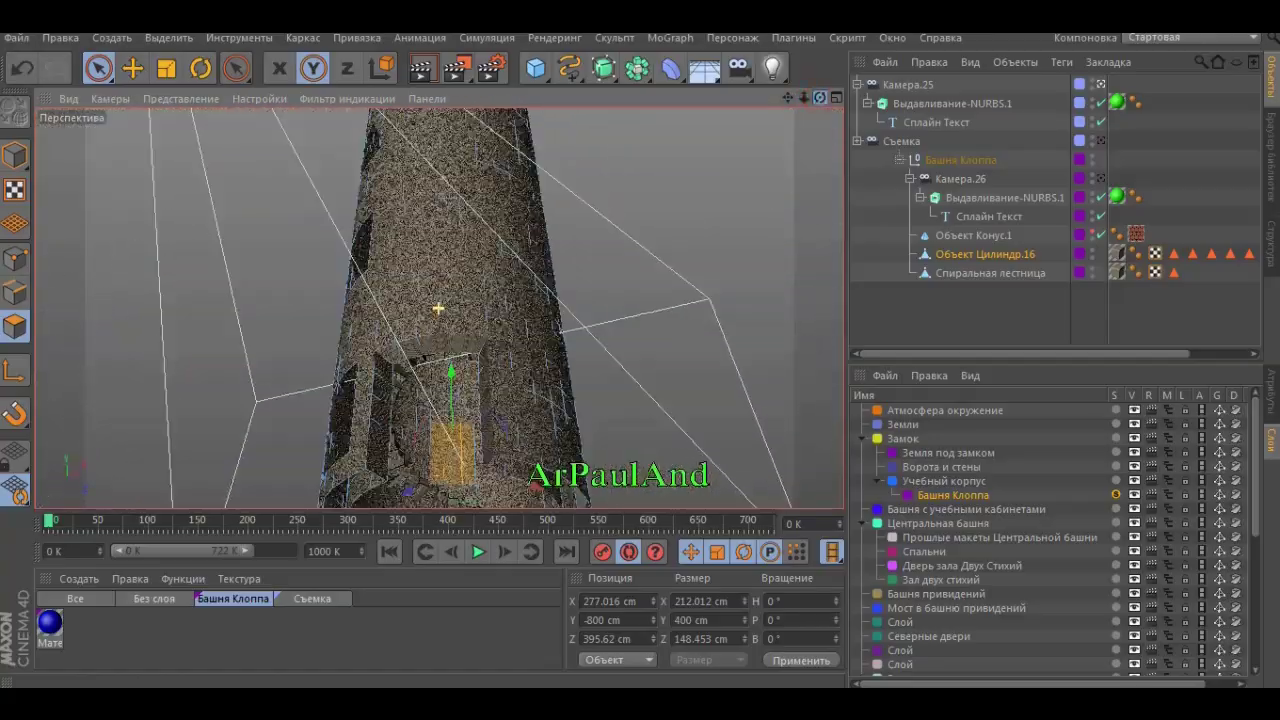
left_click(20, 67)
left_click(20, 67)
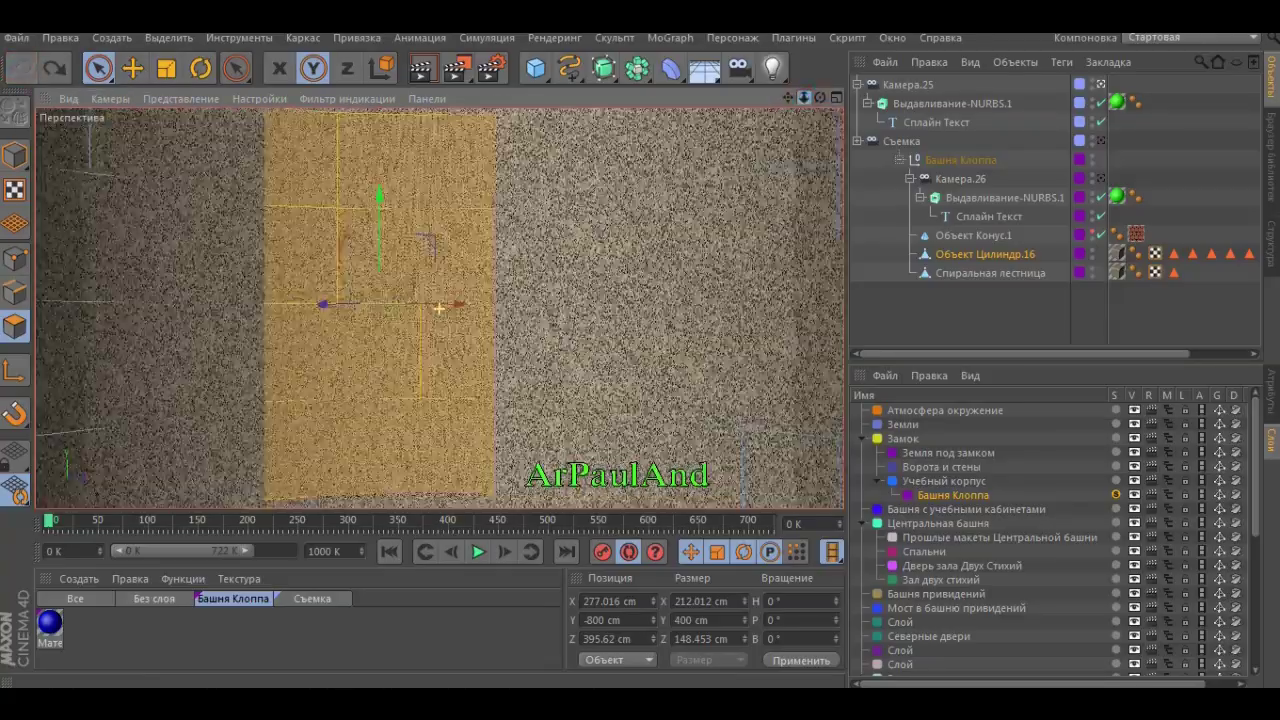
left_click(20, 67)
left_click(20, 67)
key("ctrl+y")
key("ctrl+y")
key("ctrl+y")
key("ctrl+y")
key("ctrl+y")
key("ctrl+y")
key("ctrl+y")
key("ctrl+y")
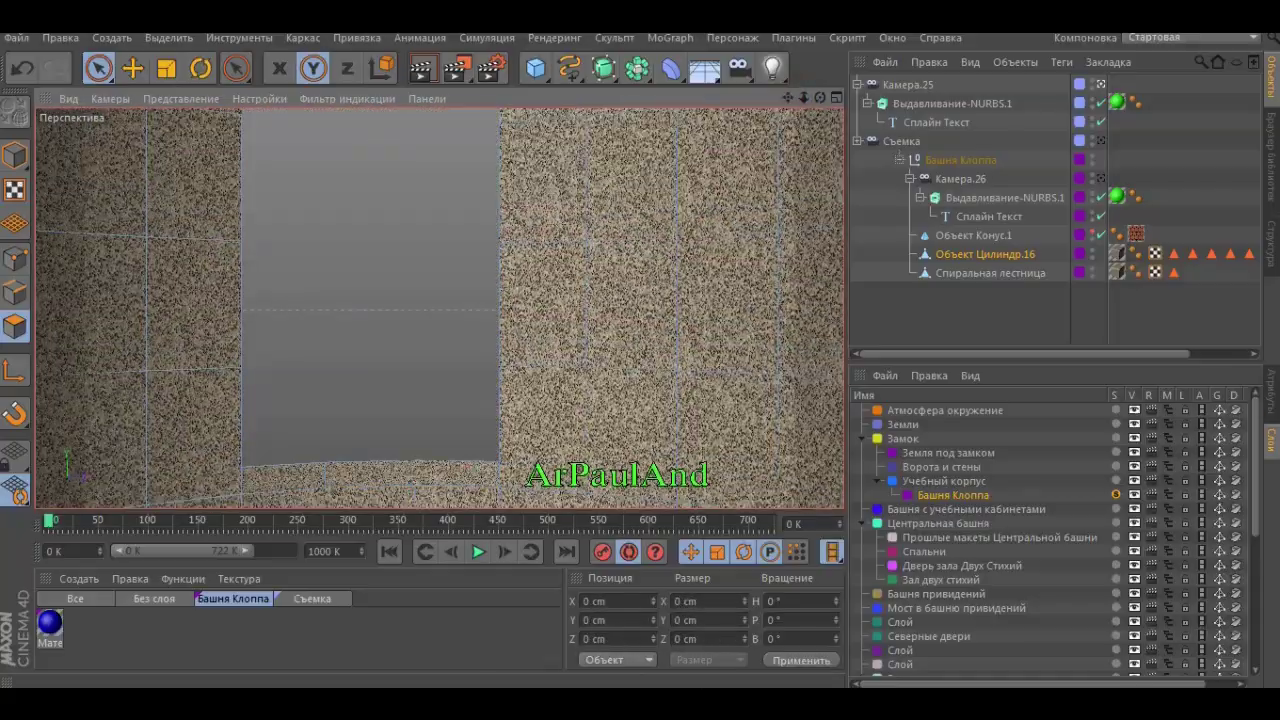
key("ctrl+y")
key("ctrl+y")
key("ctrl+y")
key("ctrl+y")
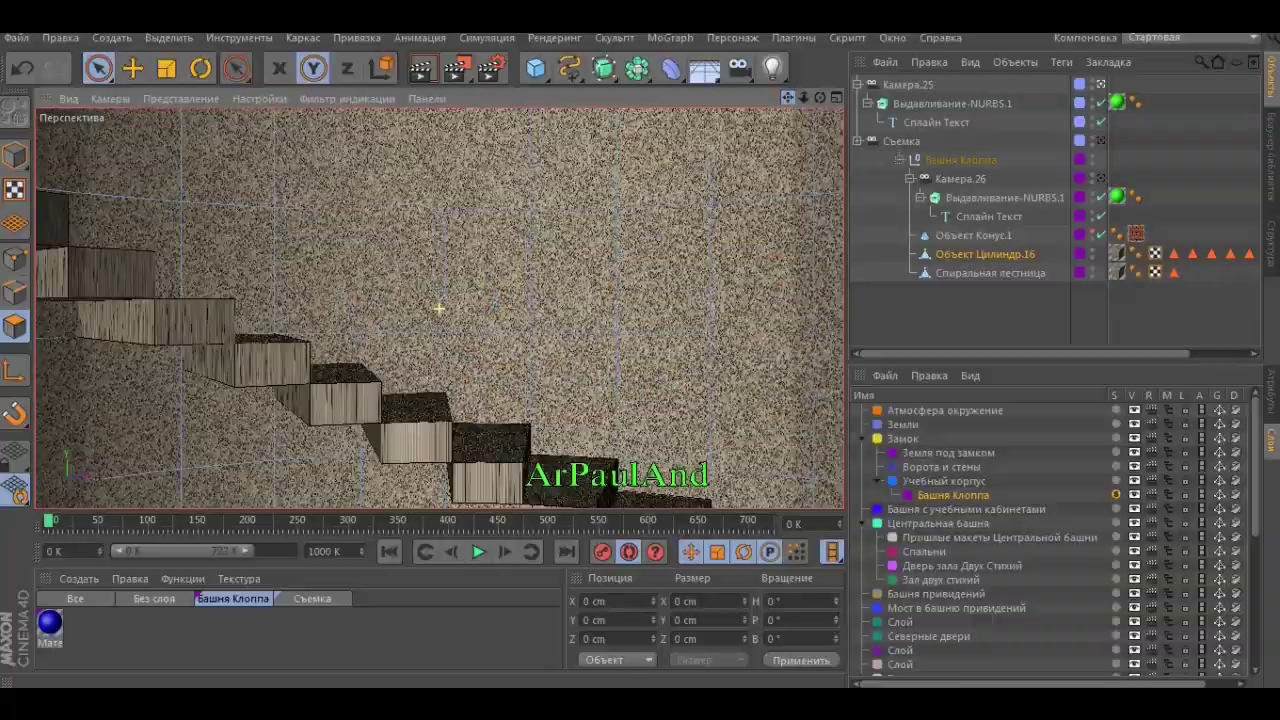
key("ctrl+y")
key("ctrl+y")
- With Create Polygon (M~E), place corner points of a patch across the wall gap beside the stair opening
key("ctrl+y")
key("ctrl+y")
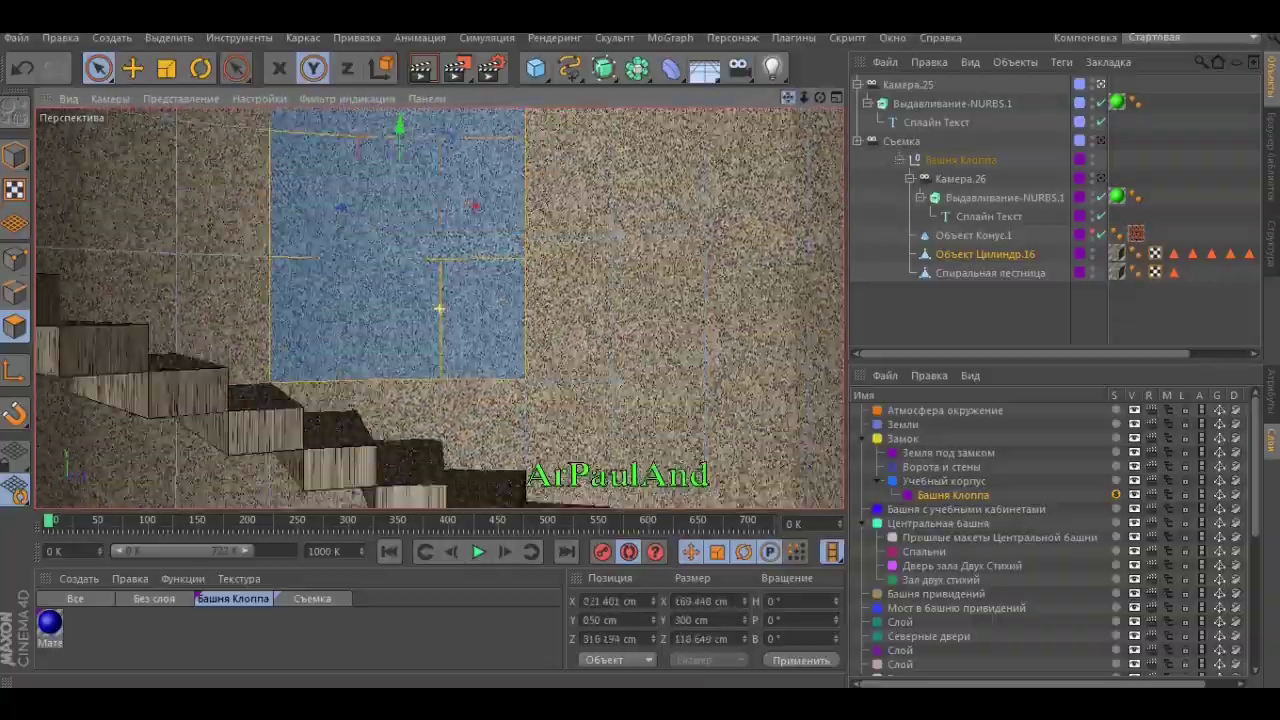
key("ctrl+y")
key("ctrl+y")
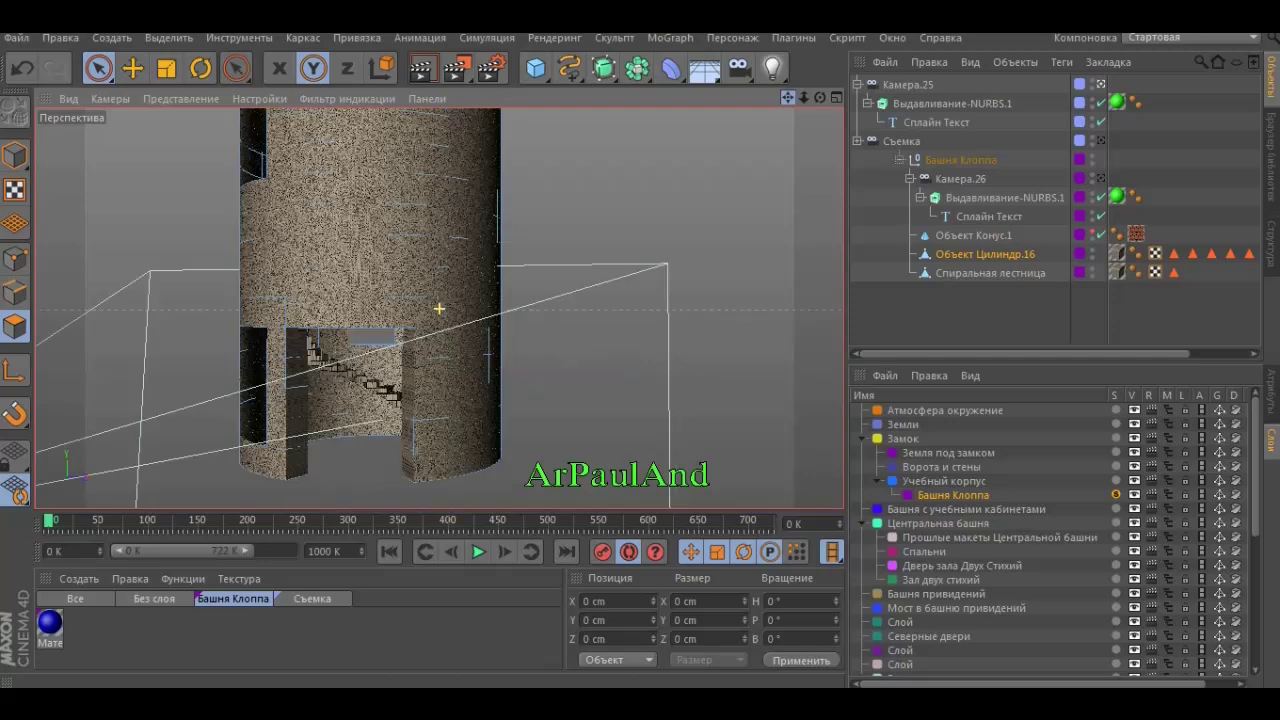
key("ctrl+y")
key("ctrl+y")
key("m")
key("e")
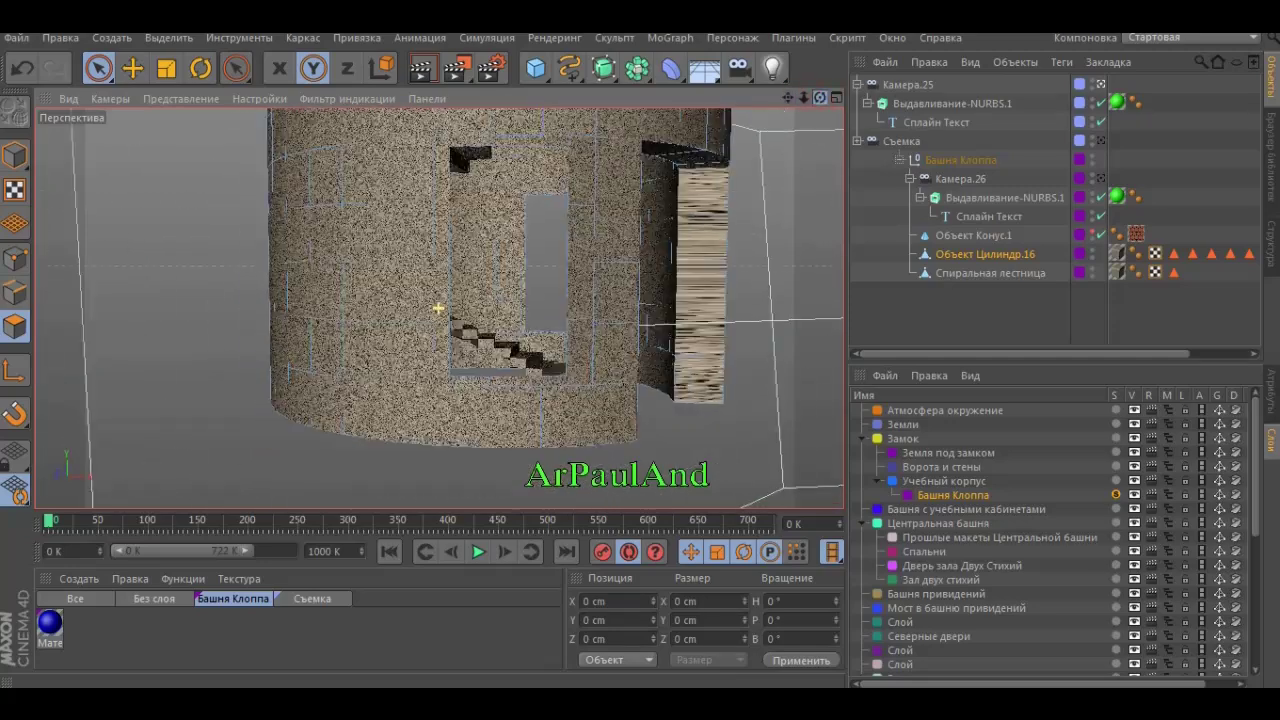
key("ctrl+y")
left_click(399, 155)
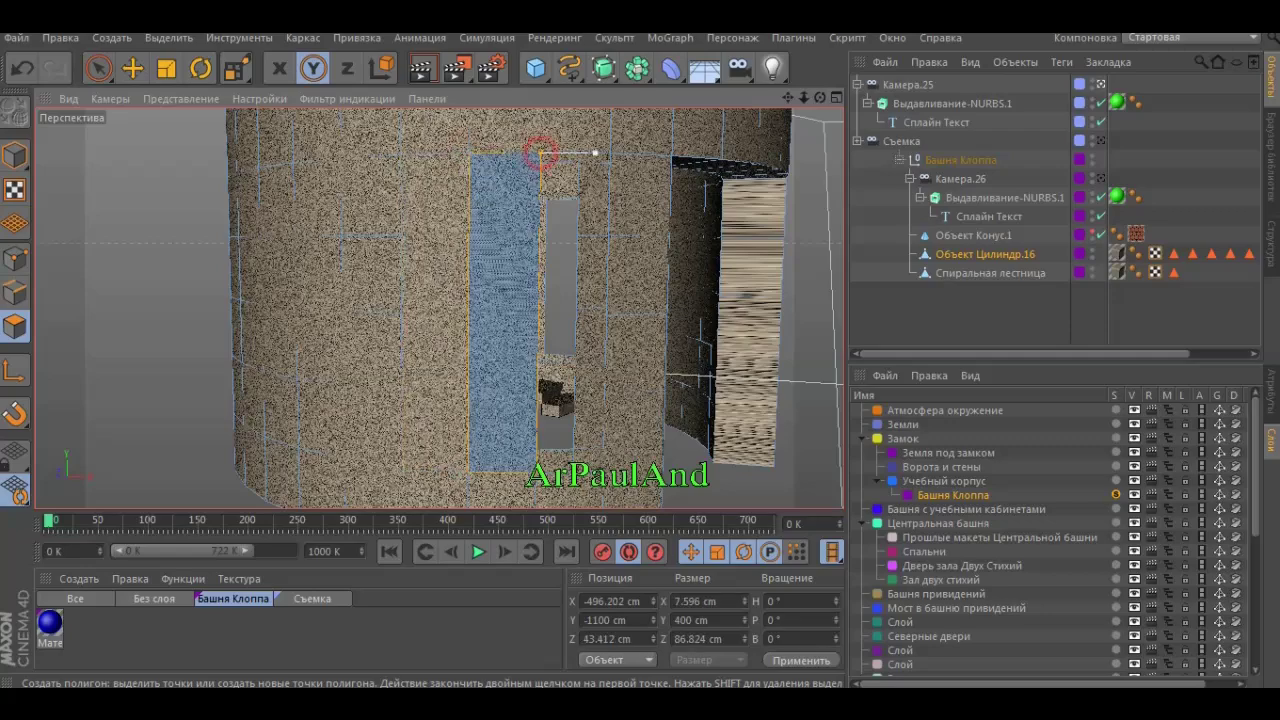
key("ctrl+y")
key("ctrl+y")
key("ctrl+y")
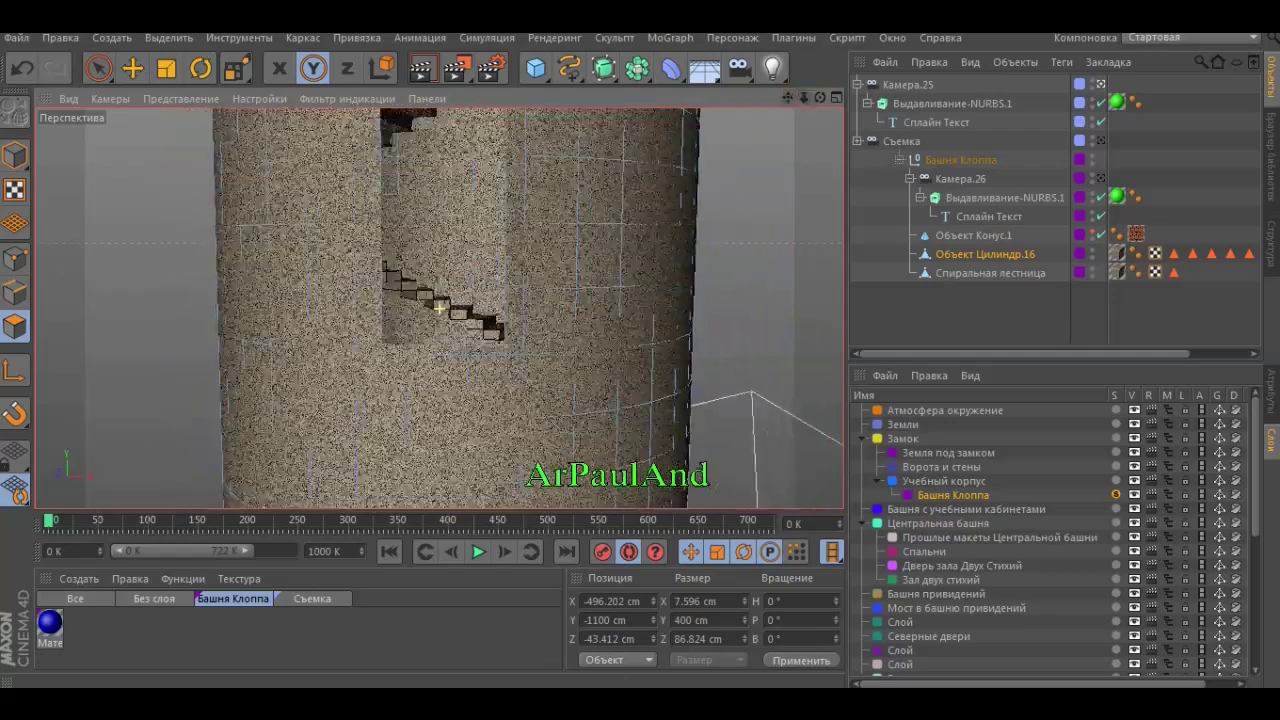
key("ctrl+y")
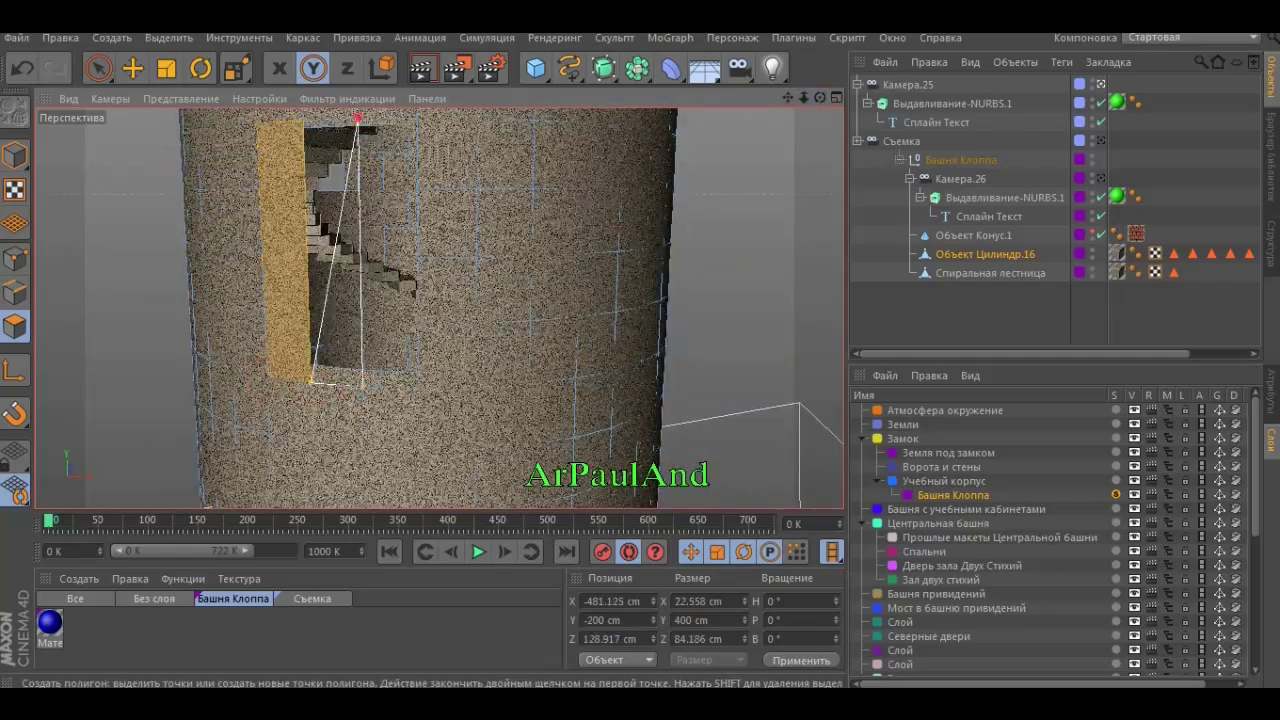
key("ctrl+y")
key("ctrl+y")
key("ctrl+y")
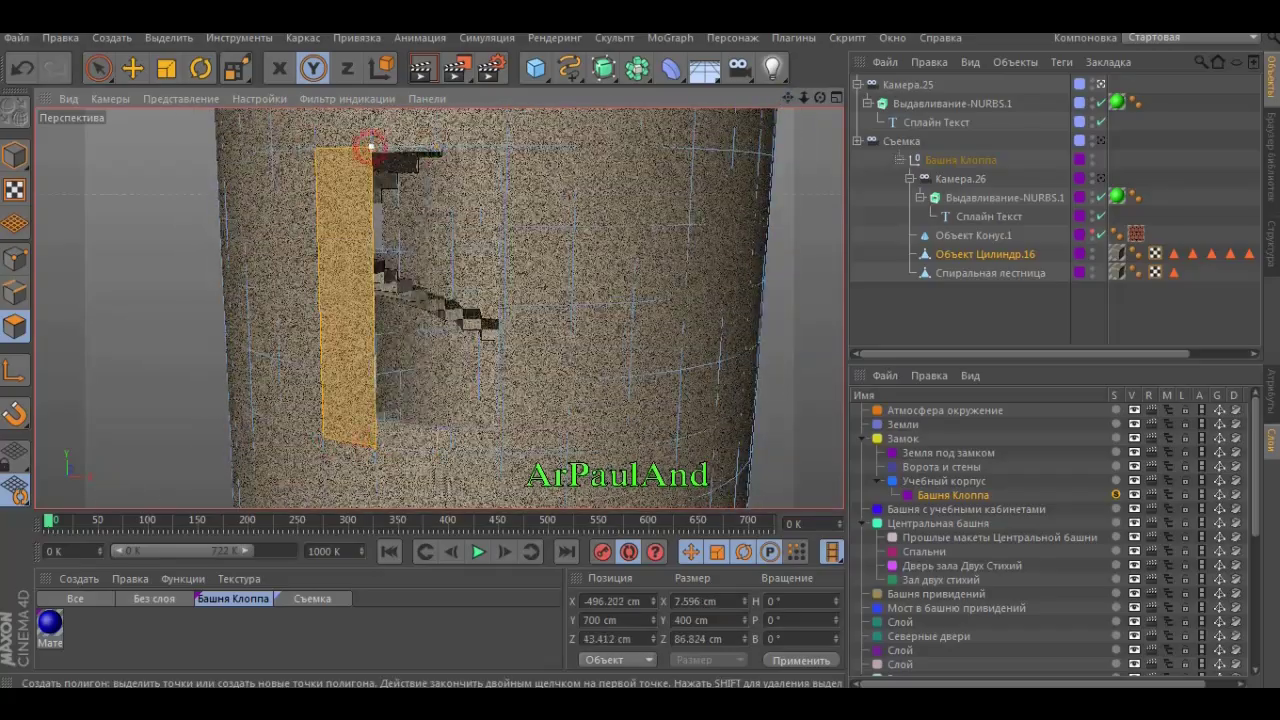
key("ctrl+y")
key("ctrl+y")
key("ctrl+y")
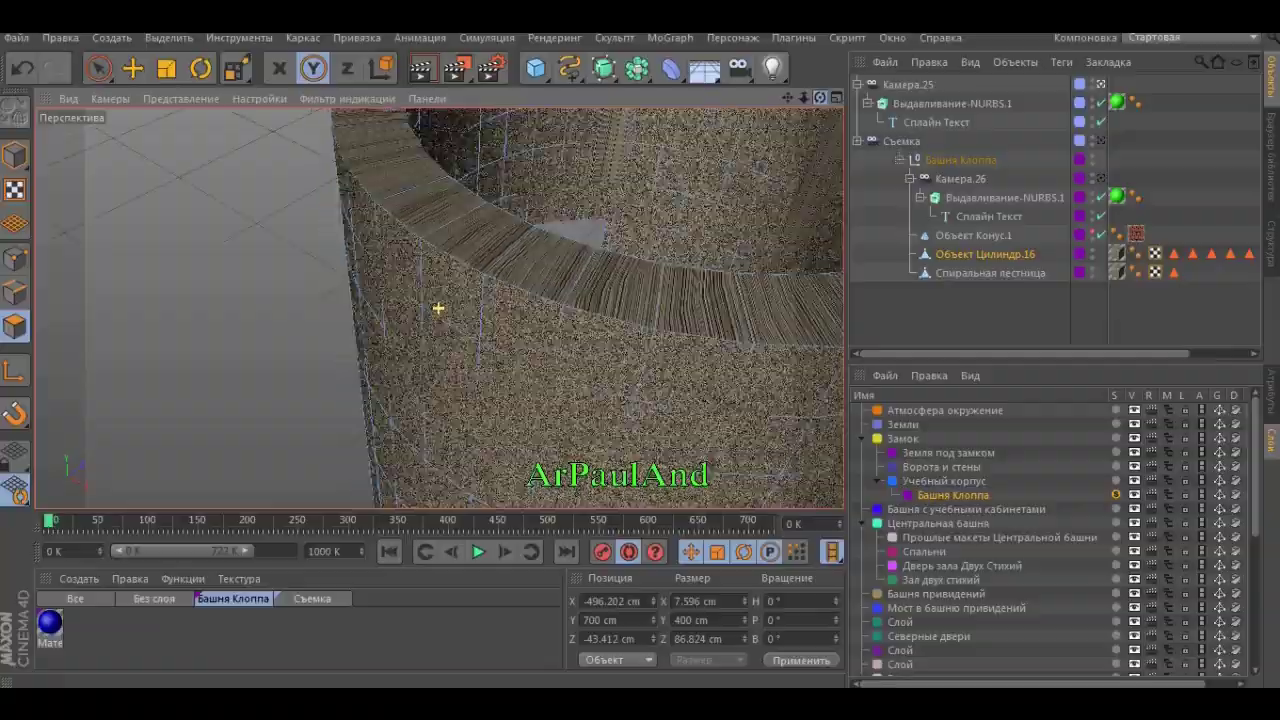
key("ctrl+y")
key("ctrl+y")
key("ctrl+y")
key("ctrl+y")
key("ctrl+y")
key("ctrl+y")
key("ctrl+y")
key("ctrl+y")
key("ctrl+y")
left_click(527, 128)
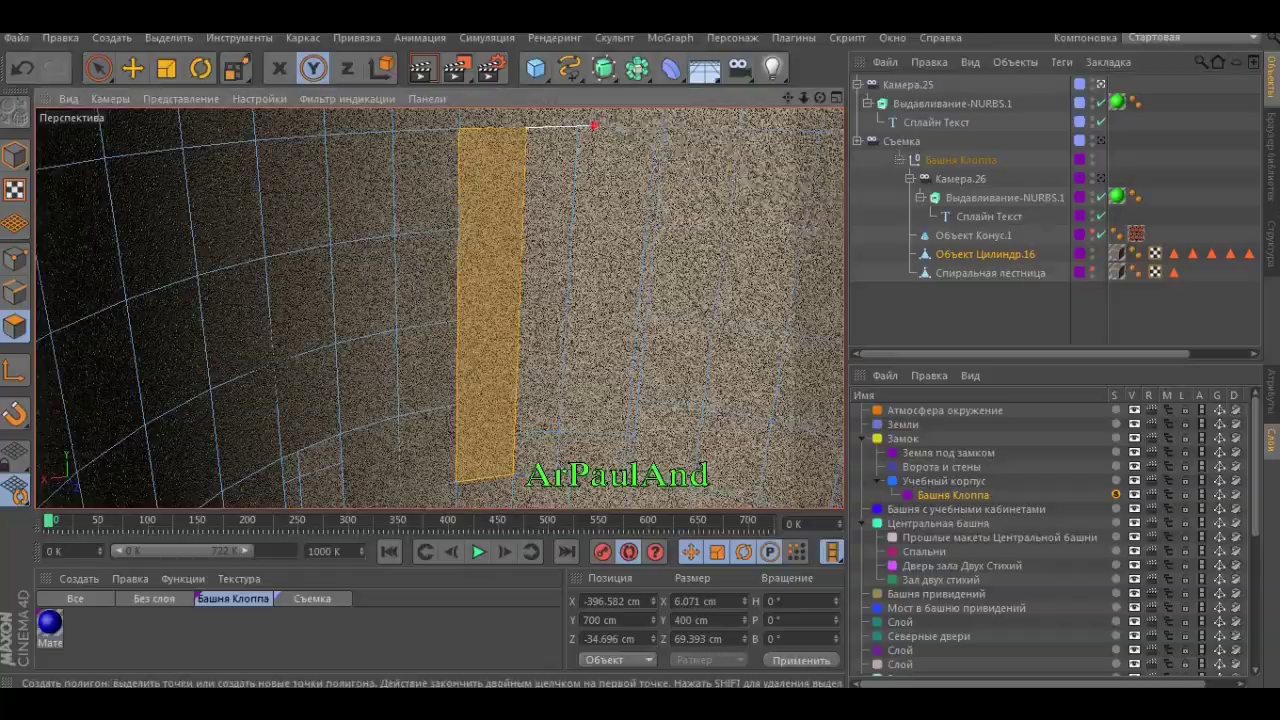
- Finish the wall patch, then patch the ring disc surface, discarding a misplaced polygon, and orbit in close
key("ctrl+y")
key("ctrl+y")
key("ctrl+y")
key("ctrl+y")
key("ctrl+y")
key("ctrl+y")
key("ctrl+y")
key("ctrl+y")
key("ctrl+y")
key("ctrl+y")
key("ctrl+y")
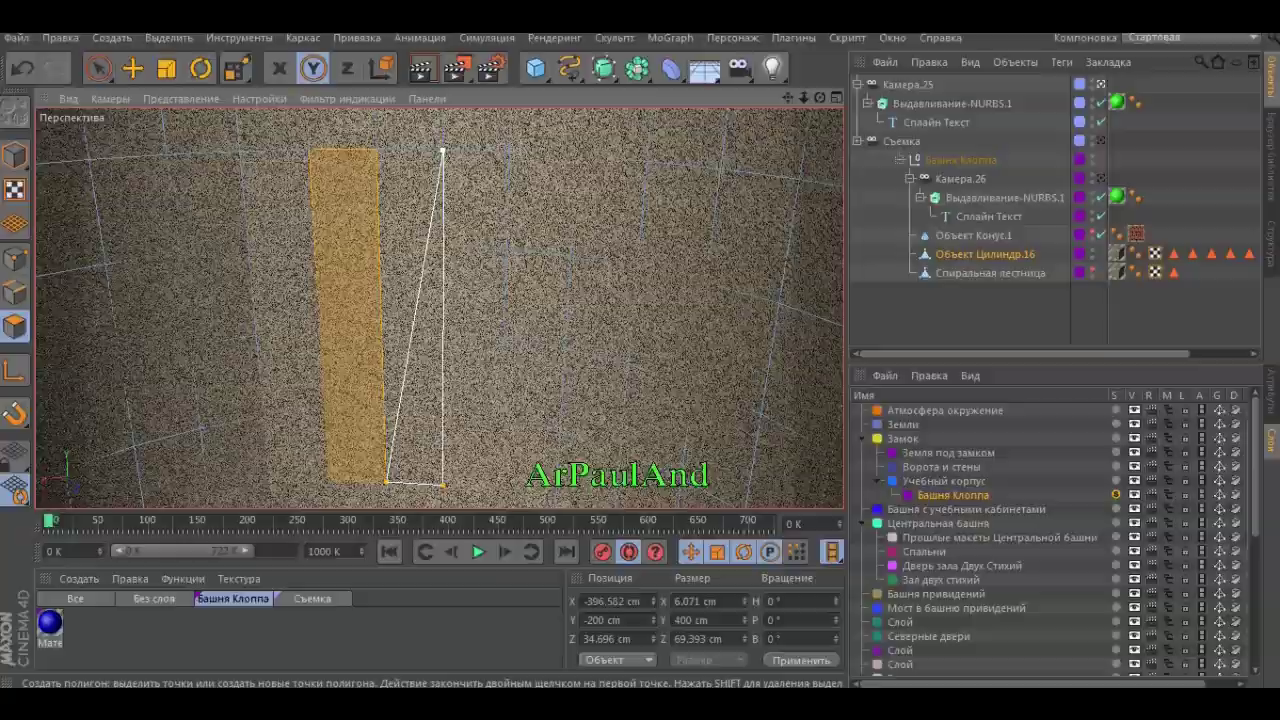
key("ctrl+y")
key("ctrl+y")
key("ctrl+y")
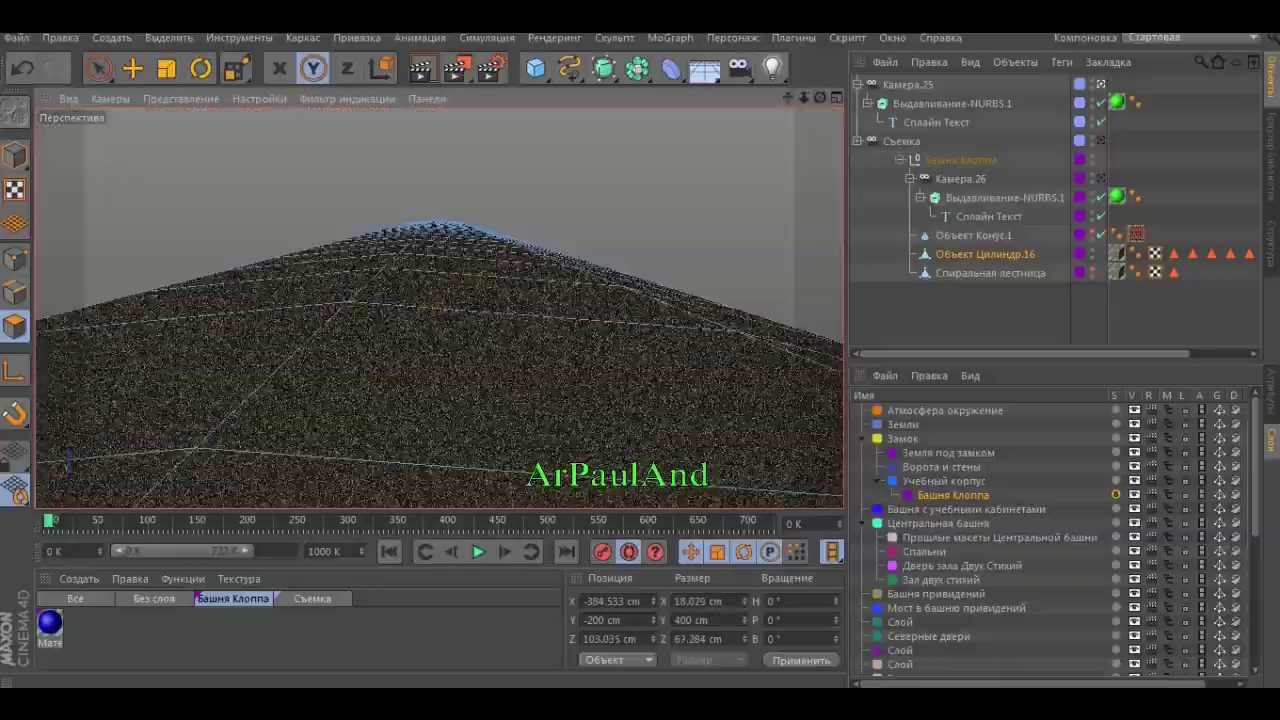
key("ctrl+y")
key("ctrl+y")
key("ctrl+y")
key("ctrl+y")
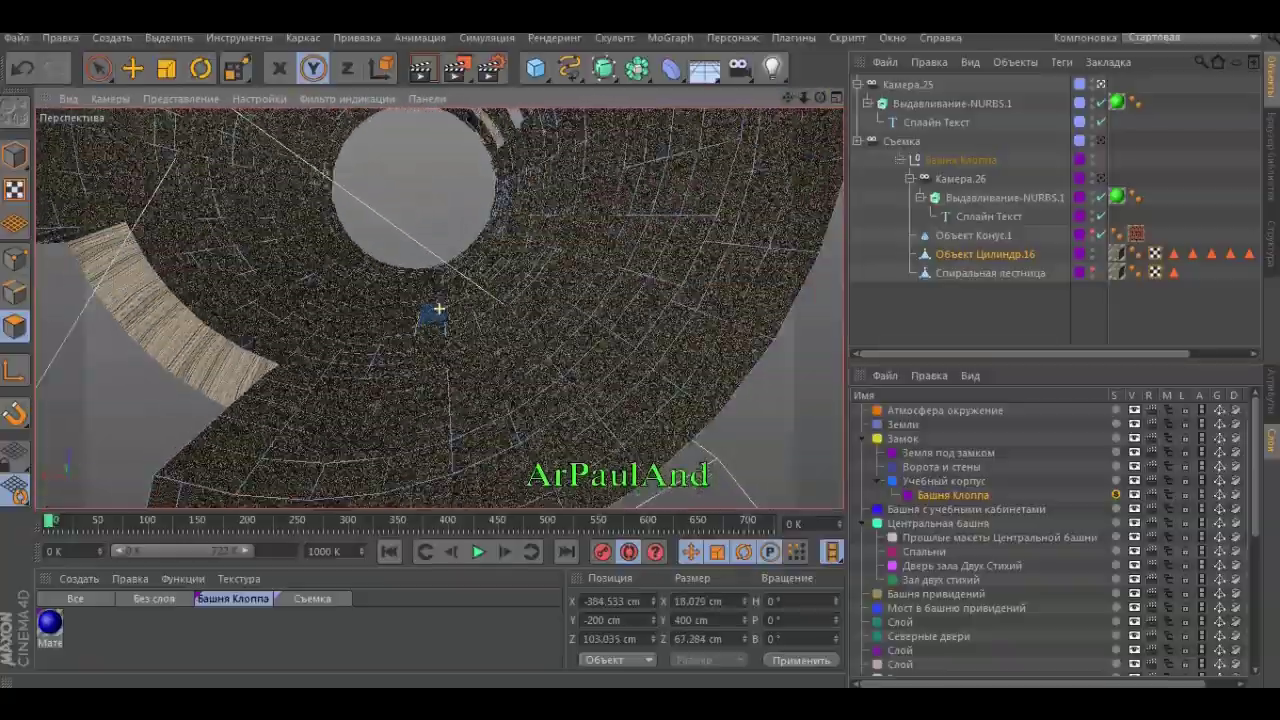
key("ctrl+y")
key("ctrl+y")
key("ctrl+y")
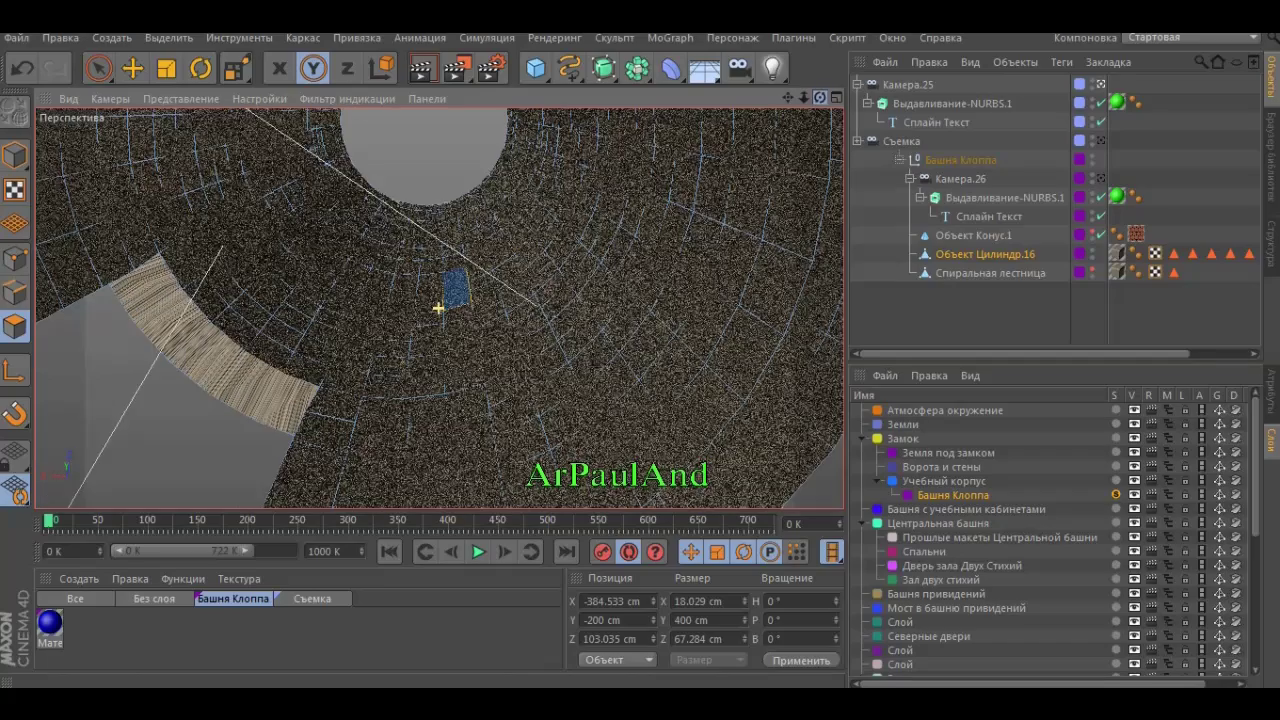
key("ctrl+y")
key("ctrl+y")
key("ctrl+y")
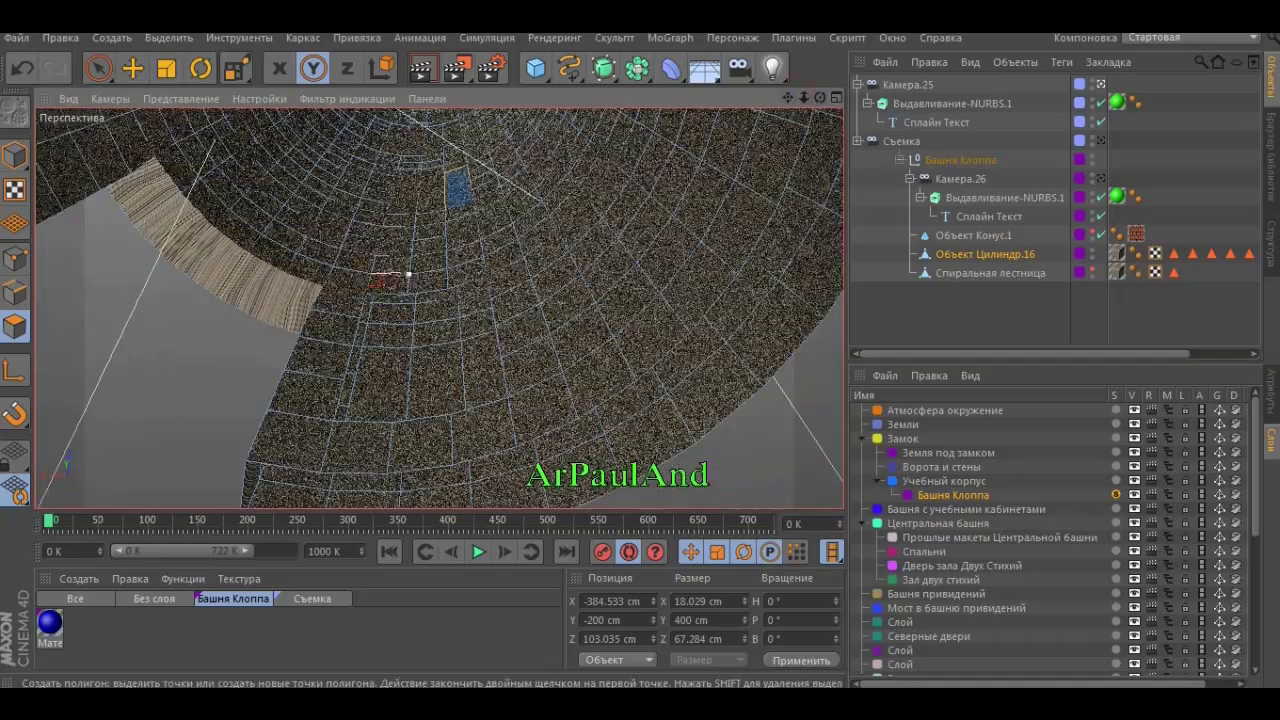
key("ctrl+z")
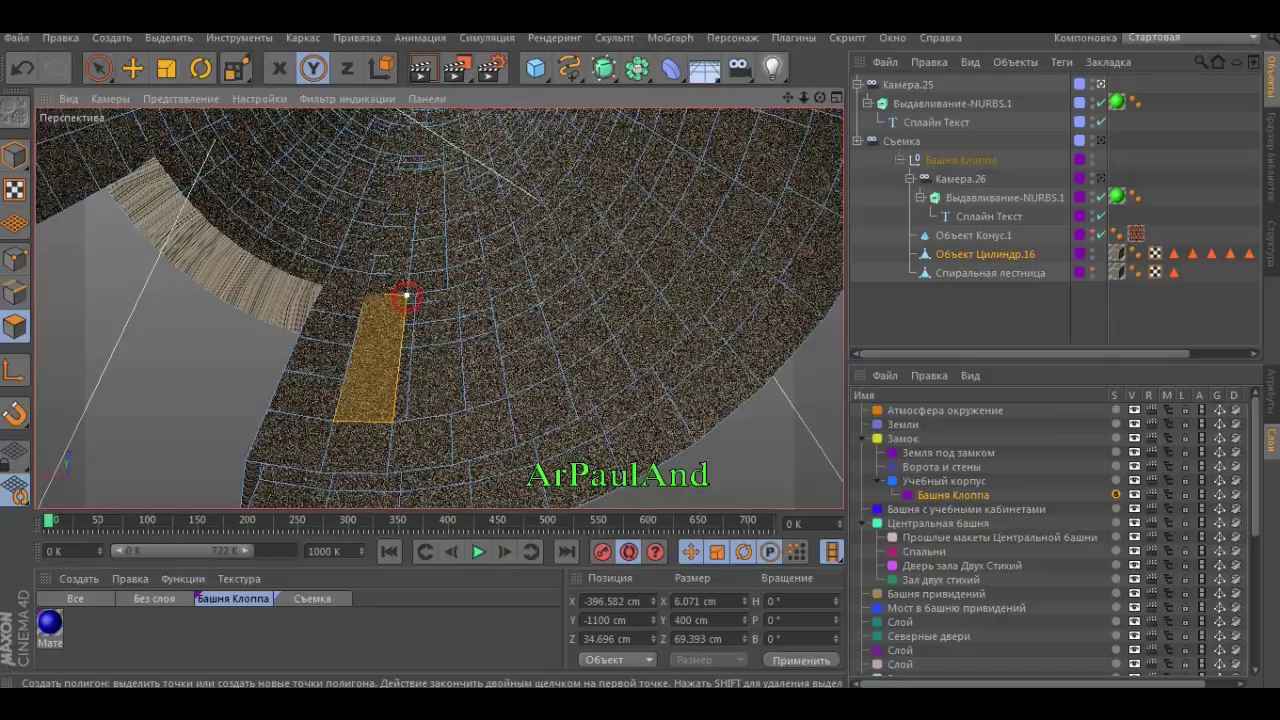
key("Escape")
left_click_drag(507, 396, 438, 308, "alt")
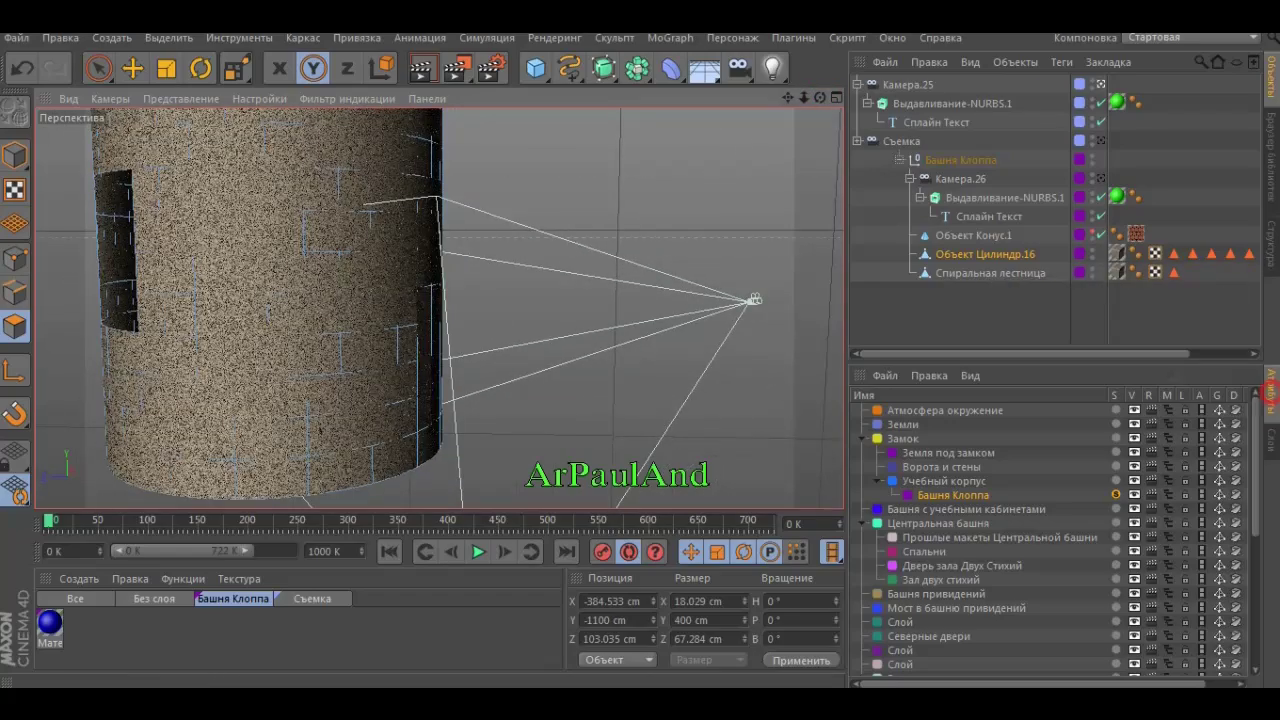
- Show the tower cylinder's object attributes, turn on X-ray, and orbit around the tower wall
left_click(1271, 385)
left_click(985, 254)
left_click(1006, 566)
left_click_drag(438, 308, 438, 308, "alt")
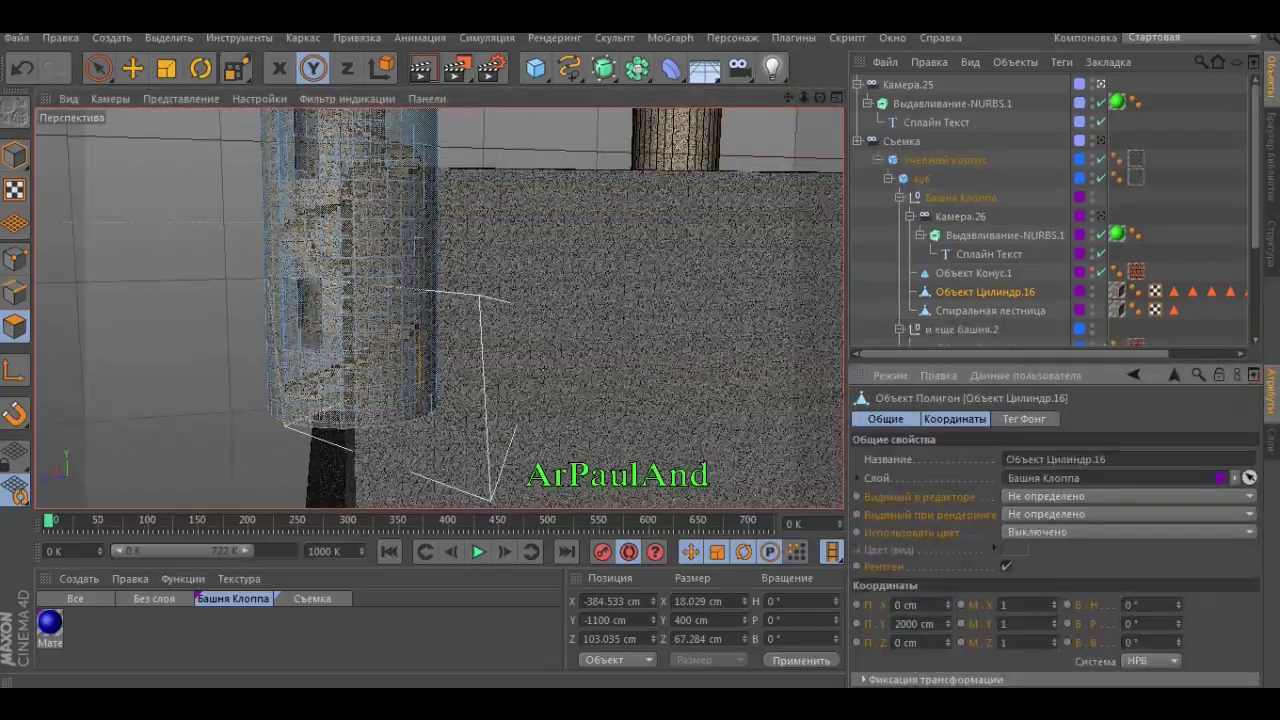
left_click_drag(438, 308, 374, 349, "alt")
- Switch to Live Selection, toggle the cylinder's X-ray again, and select a wall polygon near the stairs
key("space")
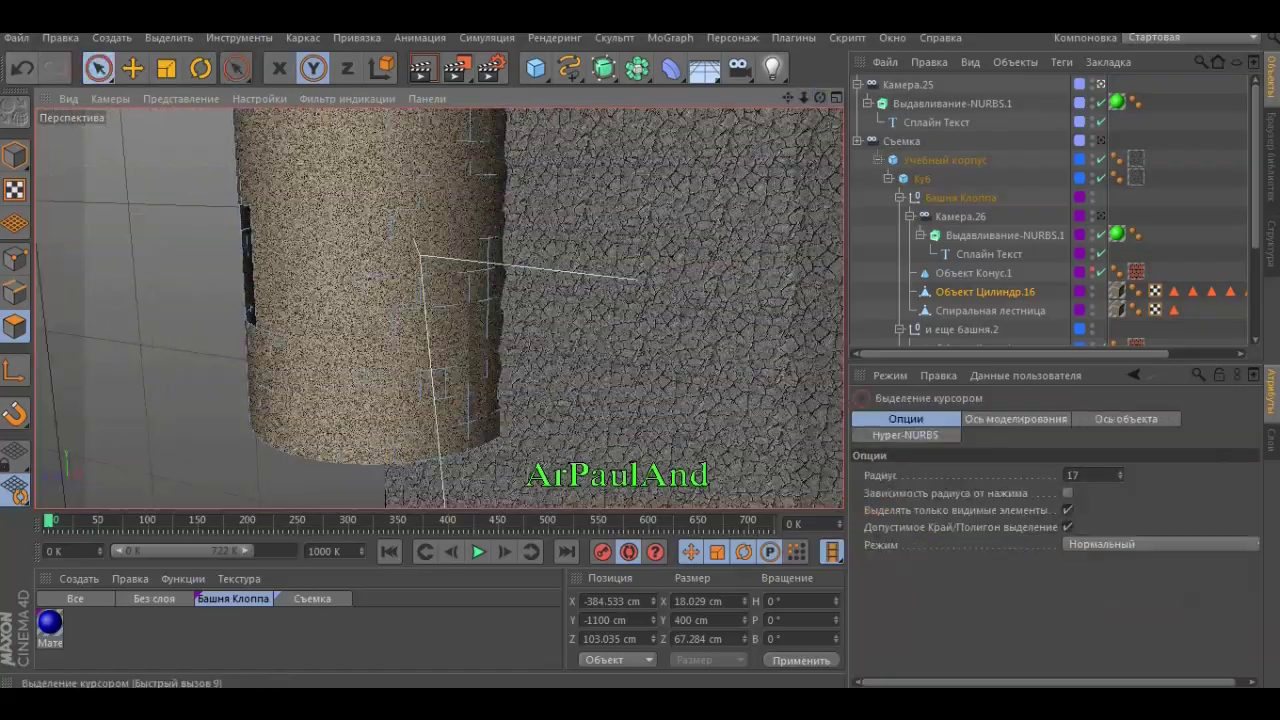
left_click(985, 291)
left_click(1006, 566)
left_click_drag(438, 308, 438, 308, "alt")
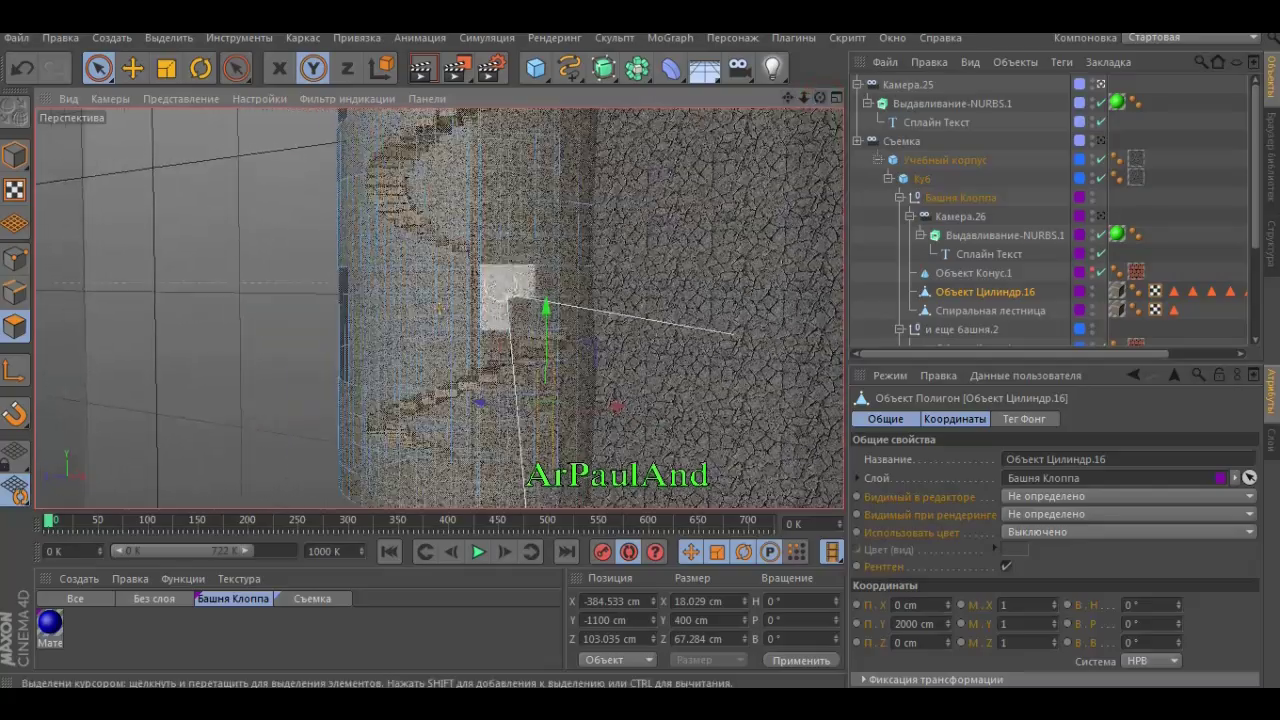
left_click_drag(438, 308, 430, 360, "alt")
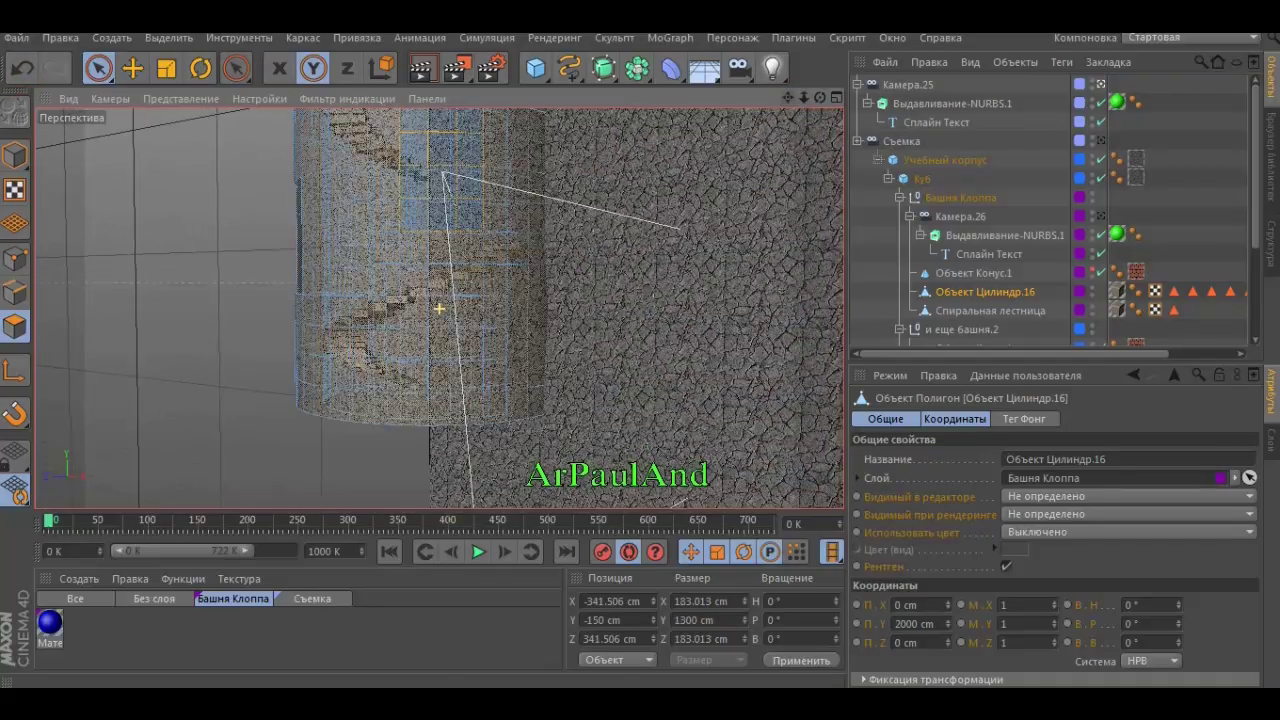
mouse_move(598, 298)
left_mouse_down("alt")
mouse_move(439, 309)
mouse_move(474, 459)
mouse_move(440, 432)
left_mouse_up("alt")
left_click(432, 430)
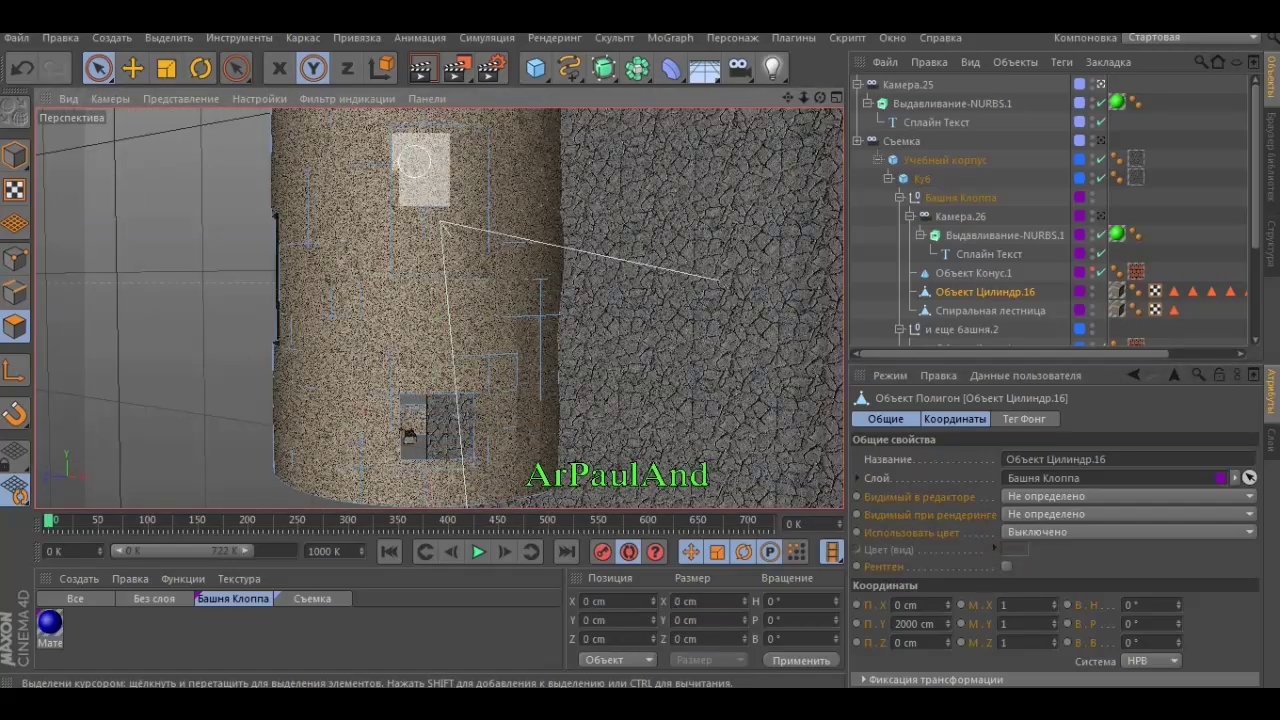
mouse_move(426, 241)
left_mouse_down("alt")
mouse_move(439, 308)
mouse_move(443, 229)
mouse_move(434, 300)
left_mouse_up("alt")
- Check the window polygon with X-ray on, then undo back to an opaque cylinder
left_click(485, 228)
left_click_drag(519, 201, 439, 308, "alt")
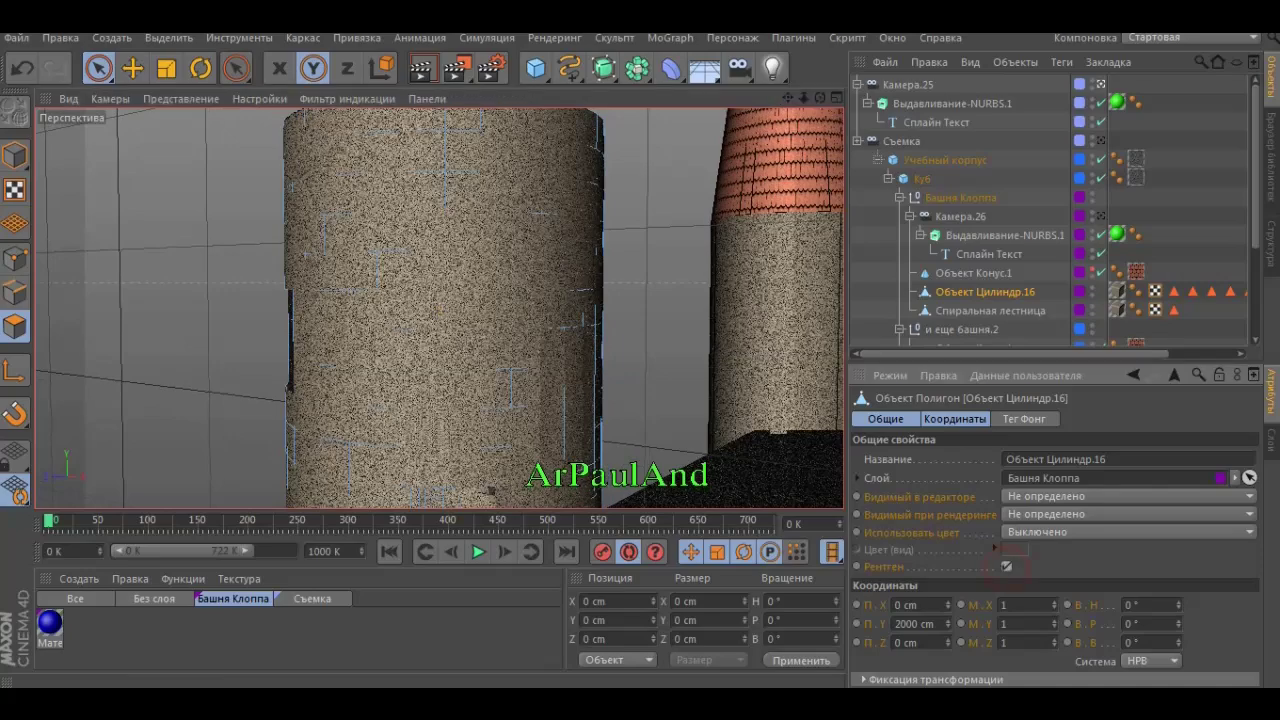
left_click(1006, 566)
left_click_drag(439, 309, 439, 309, "alt")
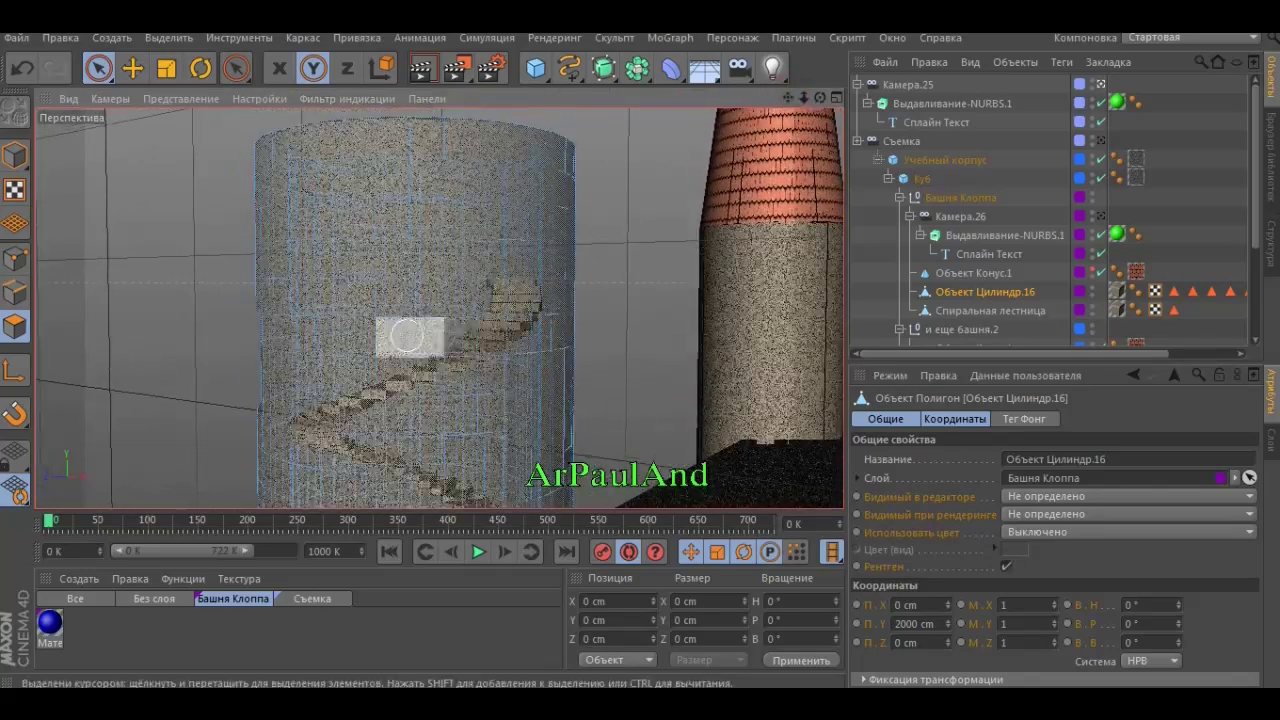
left_click(410, 240)
left_click_drag(410, 240, 380, 250, "alt")
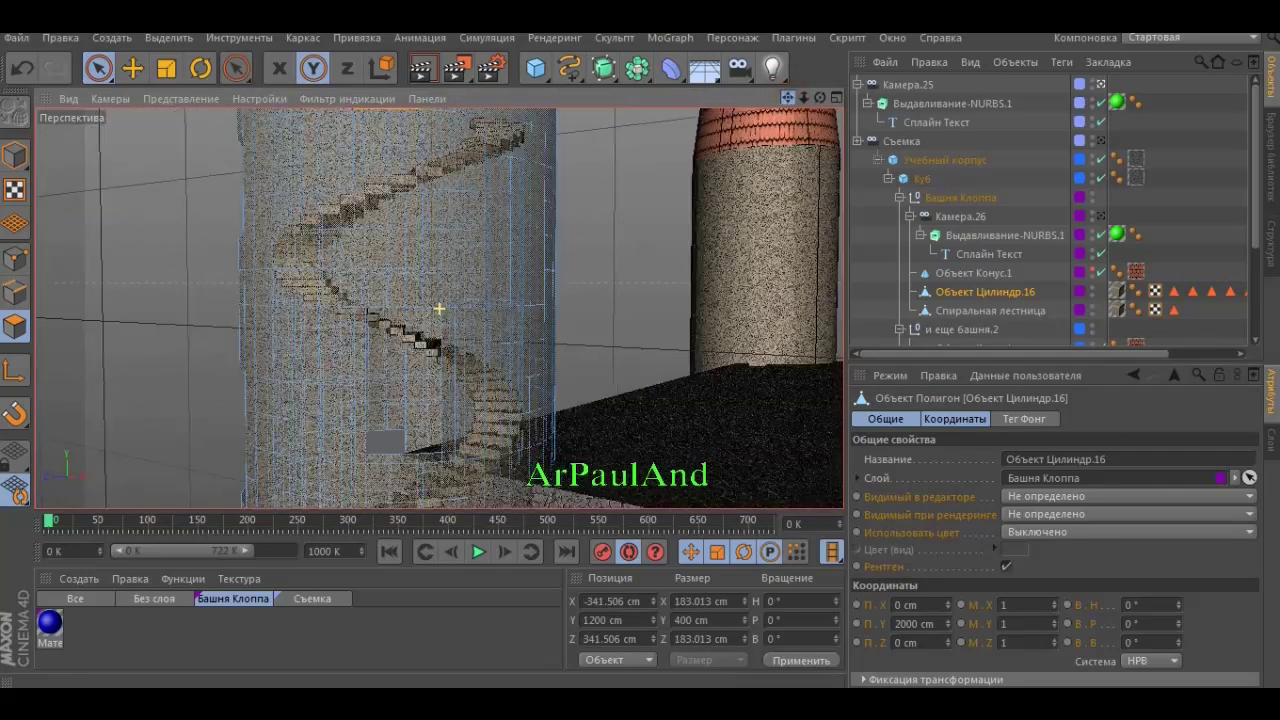
key("ctrl+z")
key("ctrl+z")
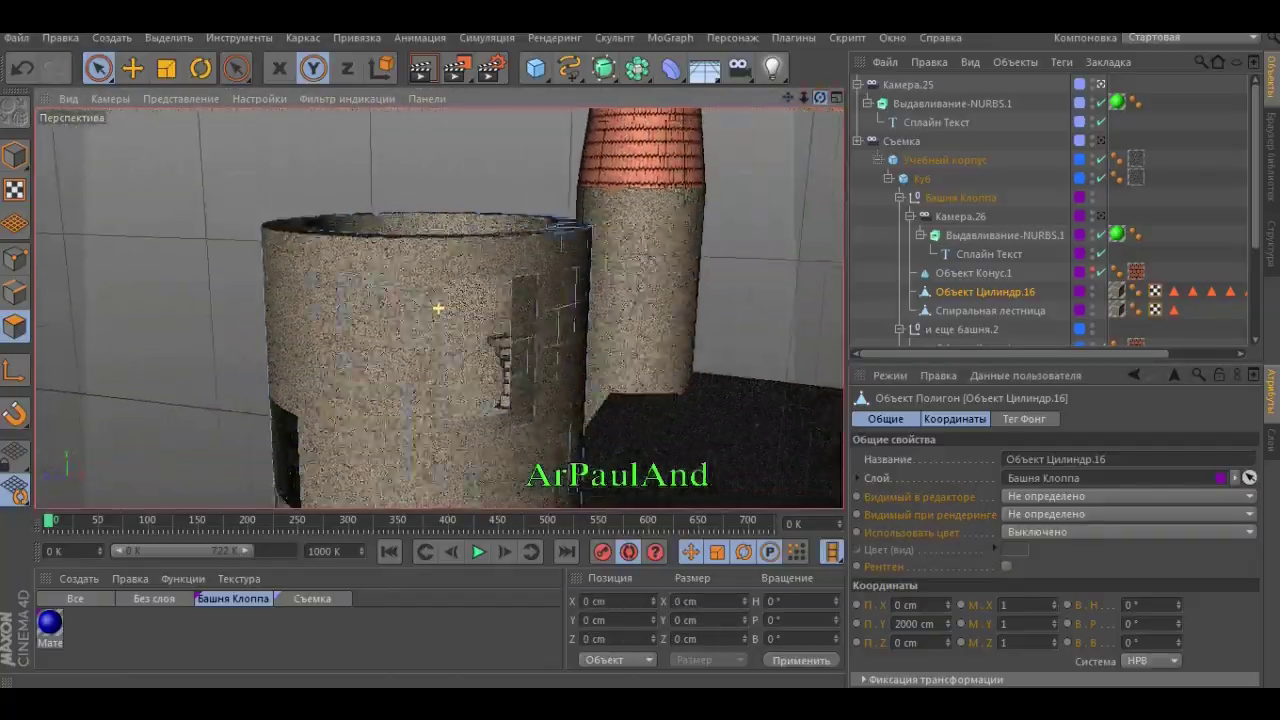
- Select all nine polygon selection tags on the tower cylinder to show their shared settings
left_click(1173, 291)
scroll(1100, 291, "right", 3)
left_click(1238, 291, "shift")
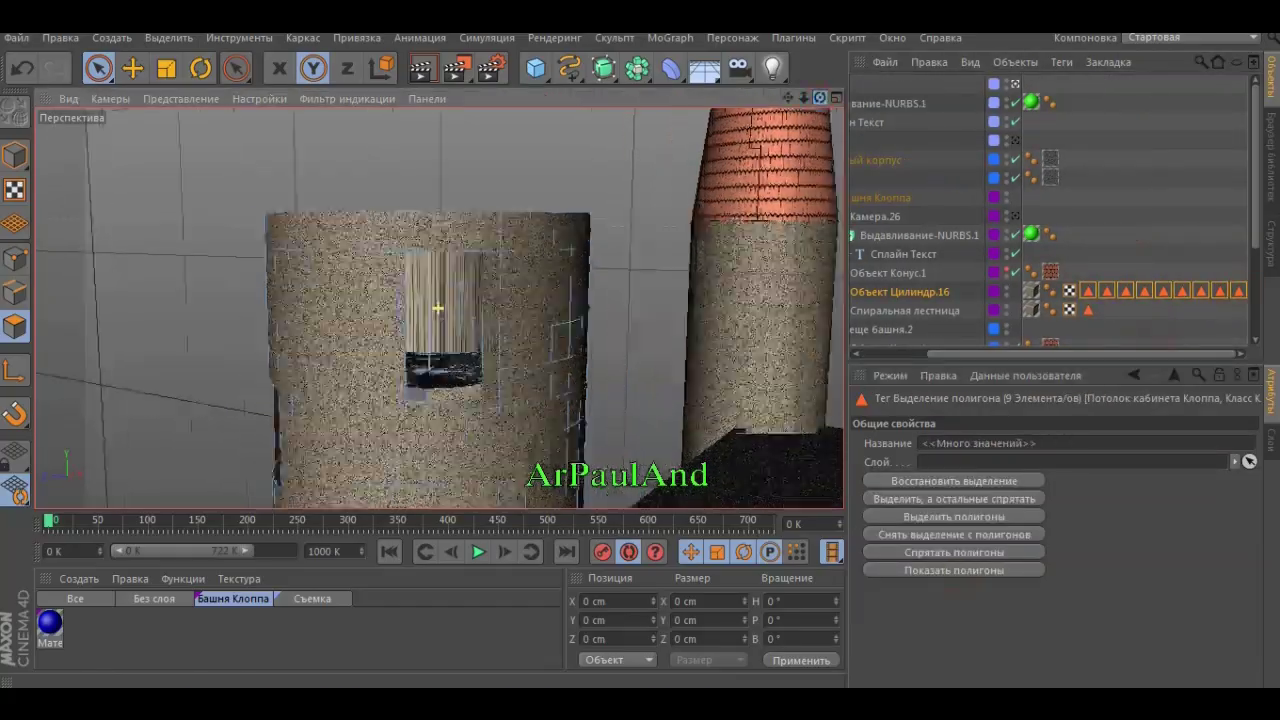